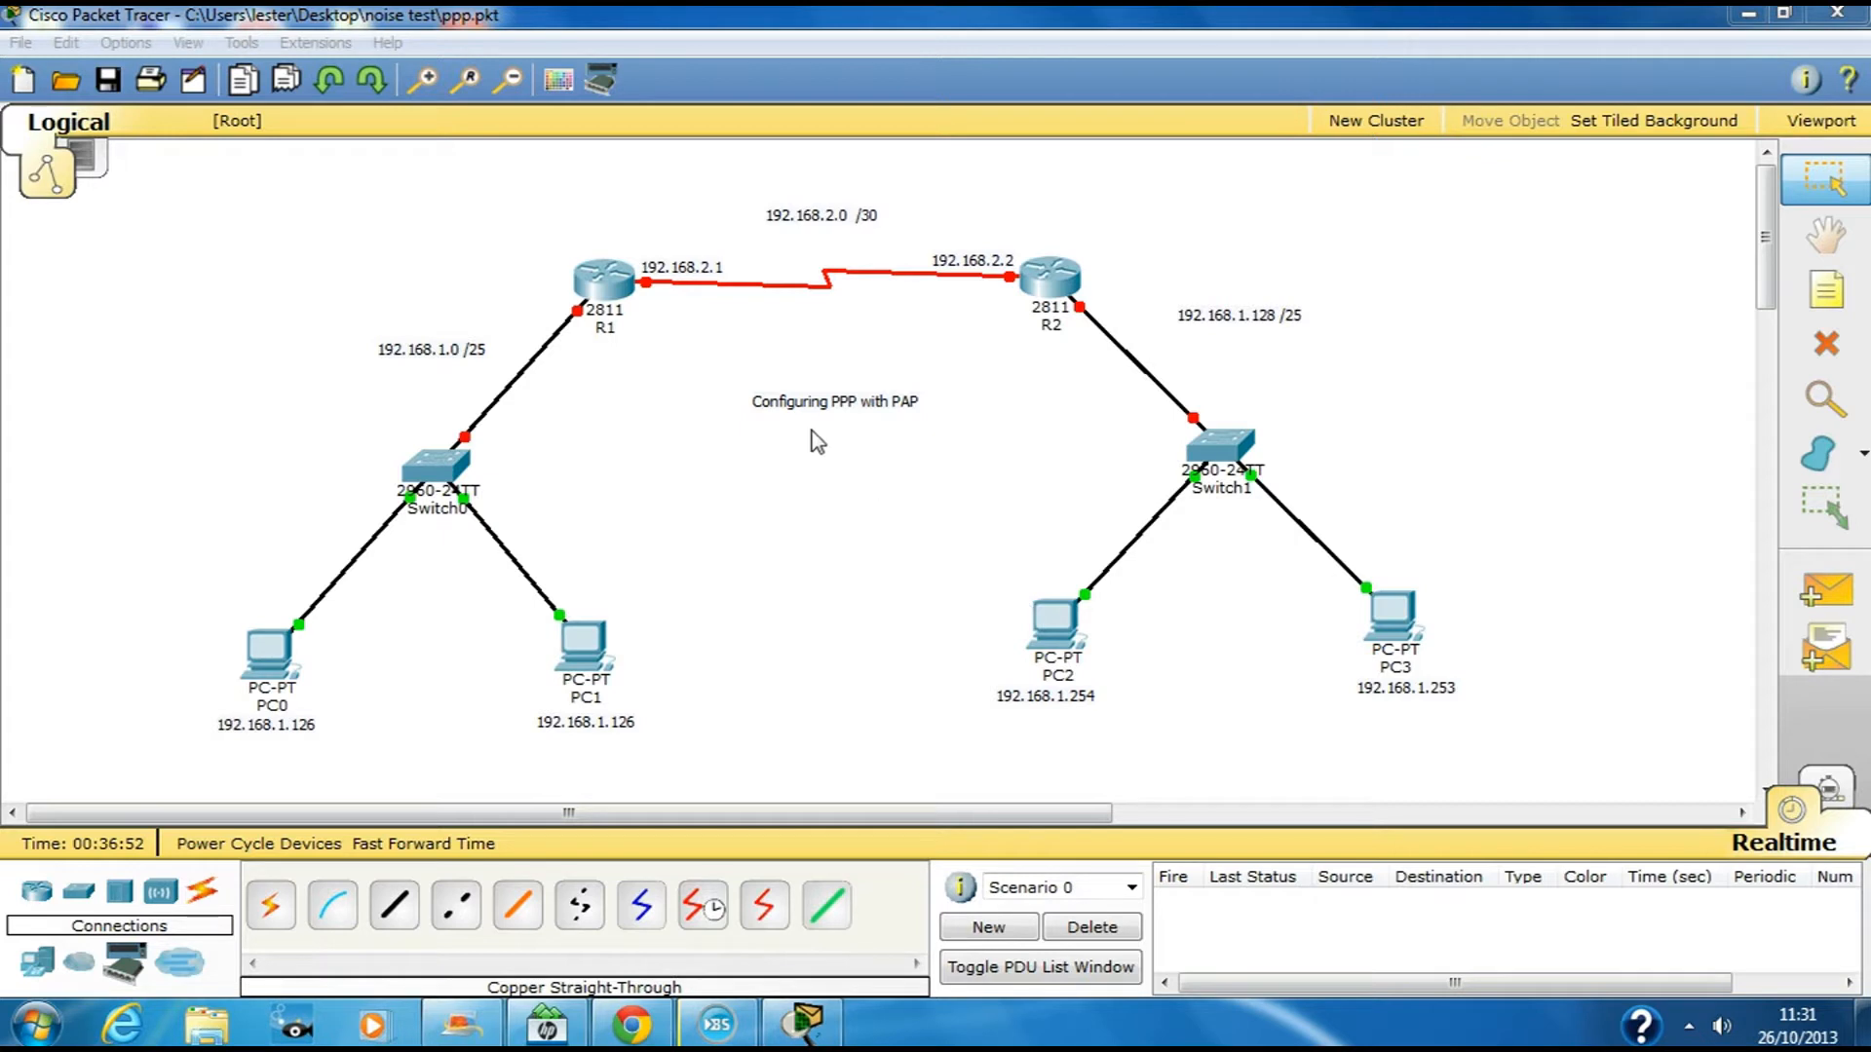
Open router R1's command-line console in the Packet Tracer topology
{"action": "left_click", "coordinate": [844, 448]}
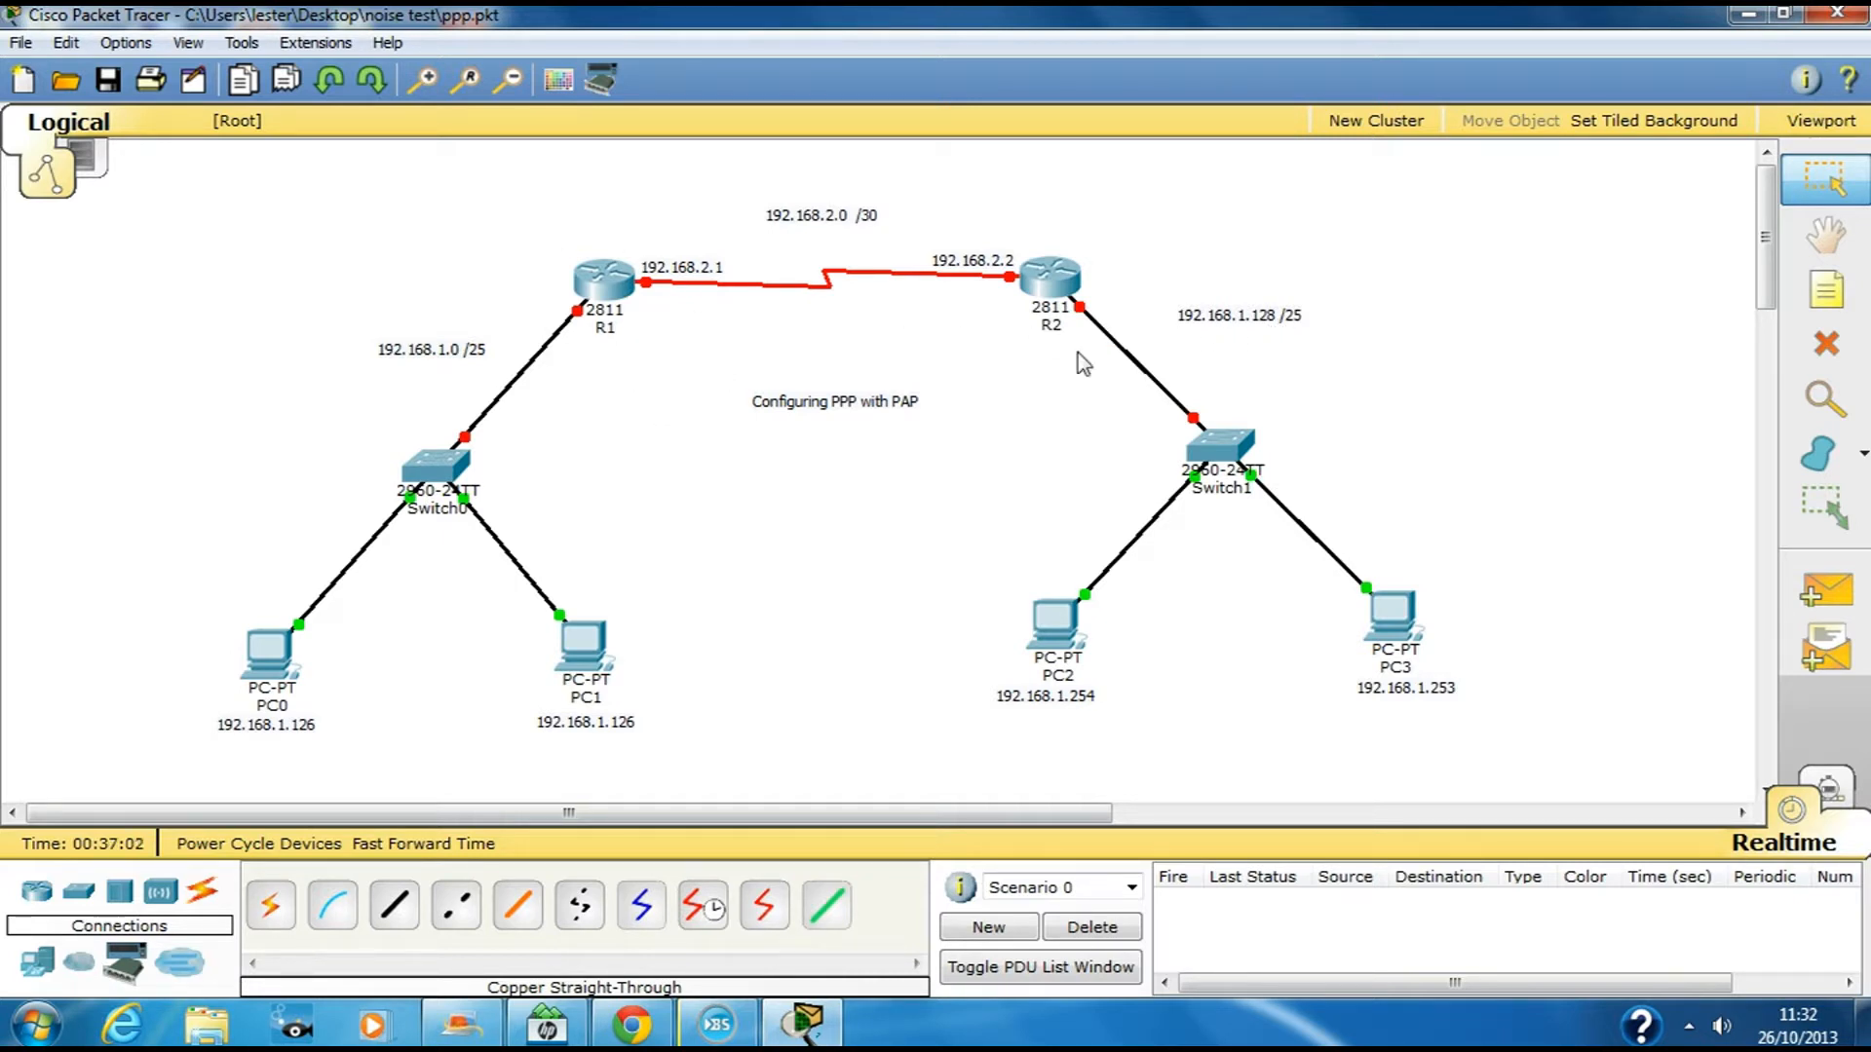
{"action": "left_click", "coordinate": [599, 285]}
On R1, enter privileged mode with en and then global configuration mode with conf t
{"action": "left_click_drag", "start_coordinate": [1000, 210], "coordinate": [1366, 226]}
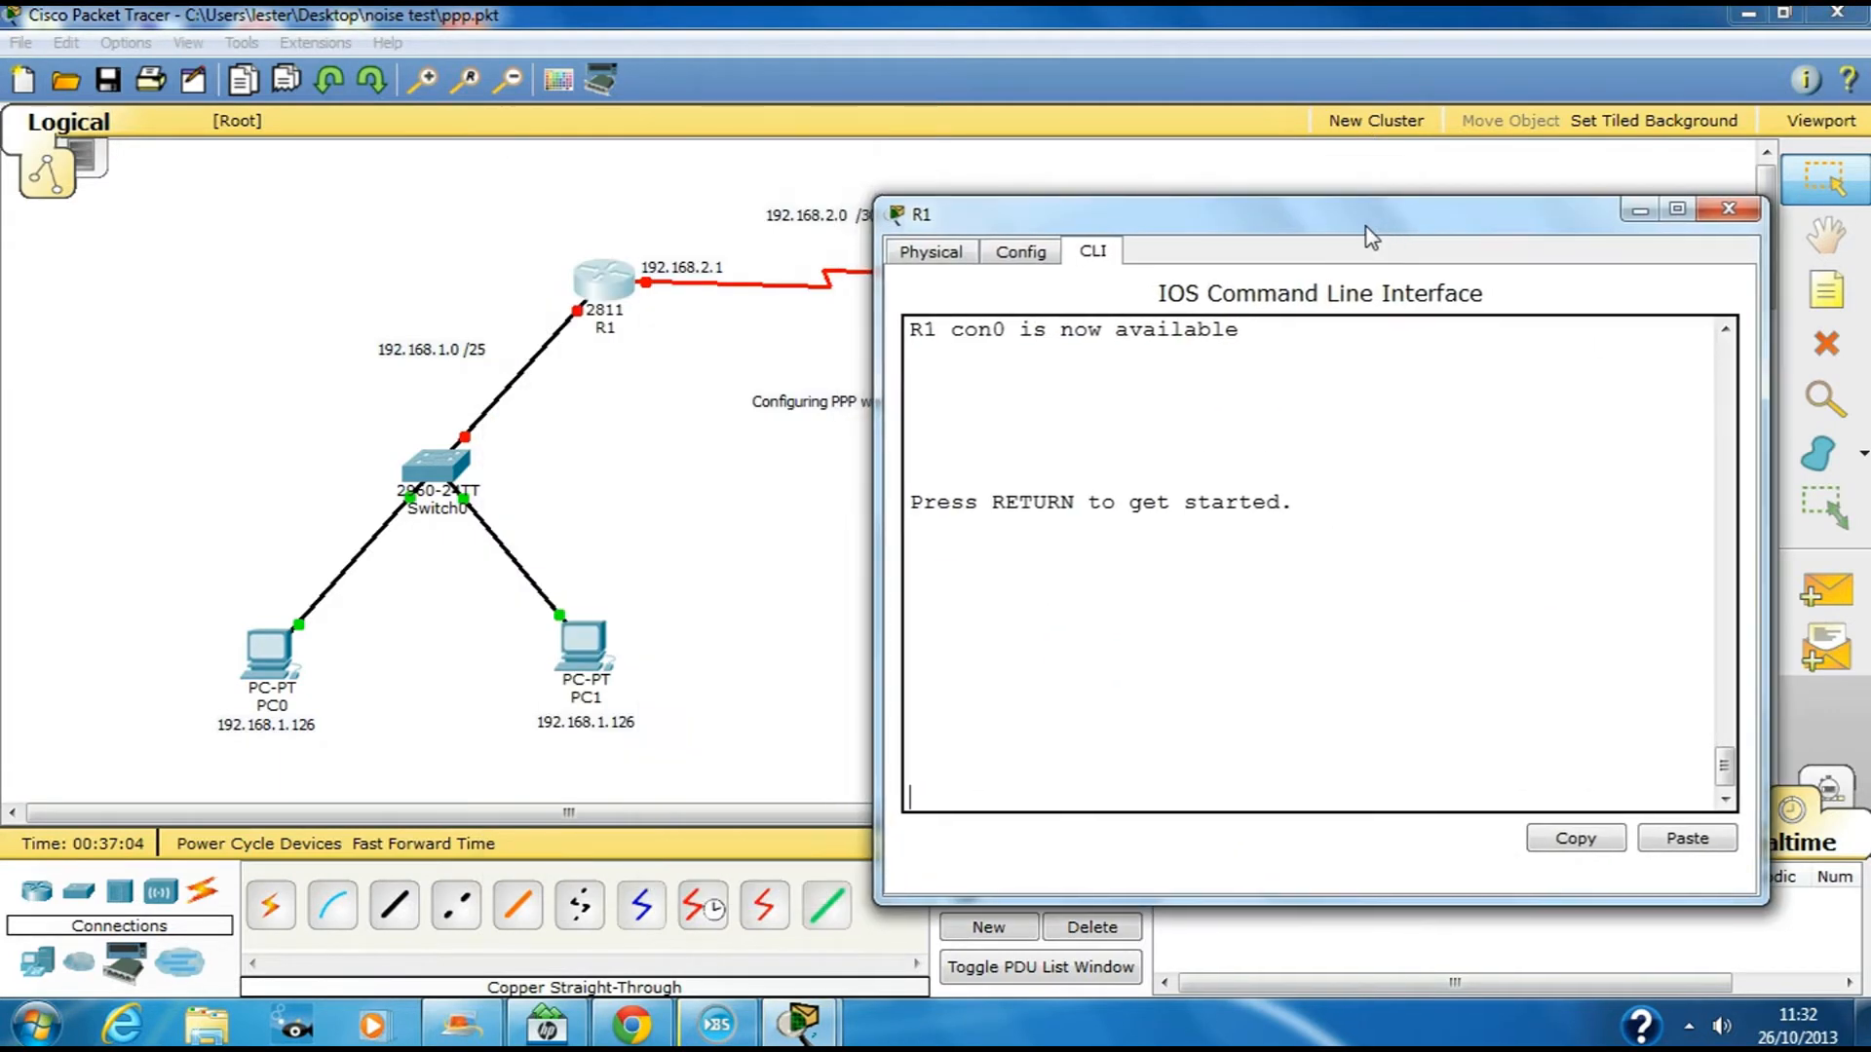
{"action": "key", "text": "Return"}
{"action": "type", "text": "e"}
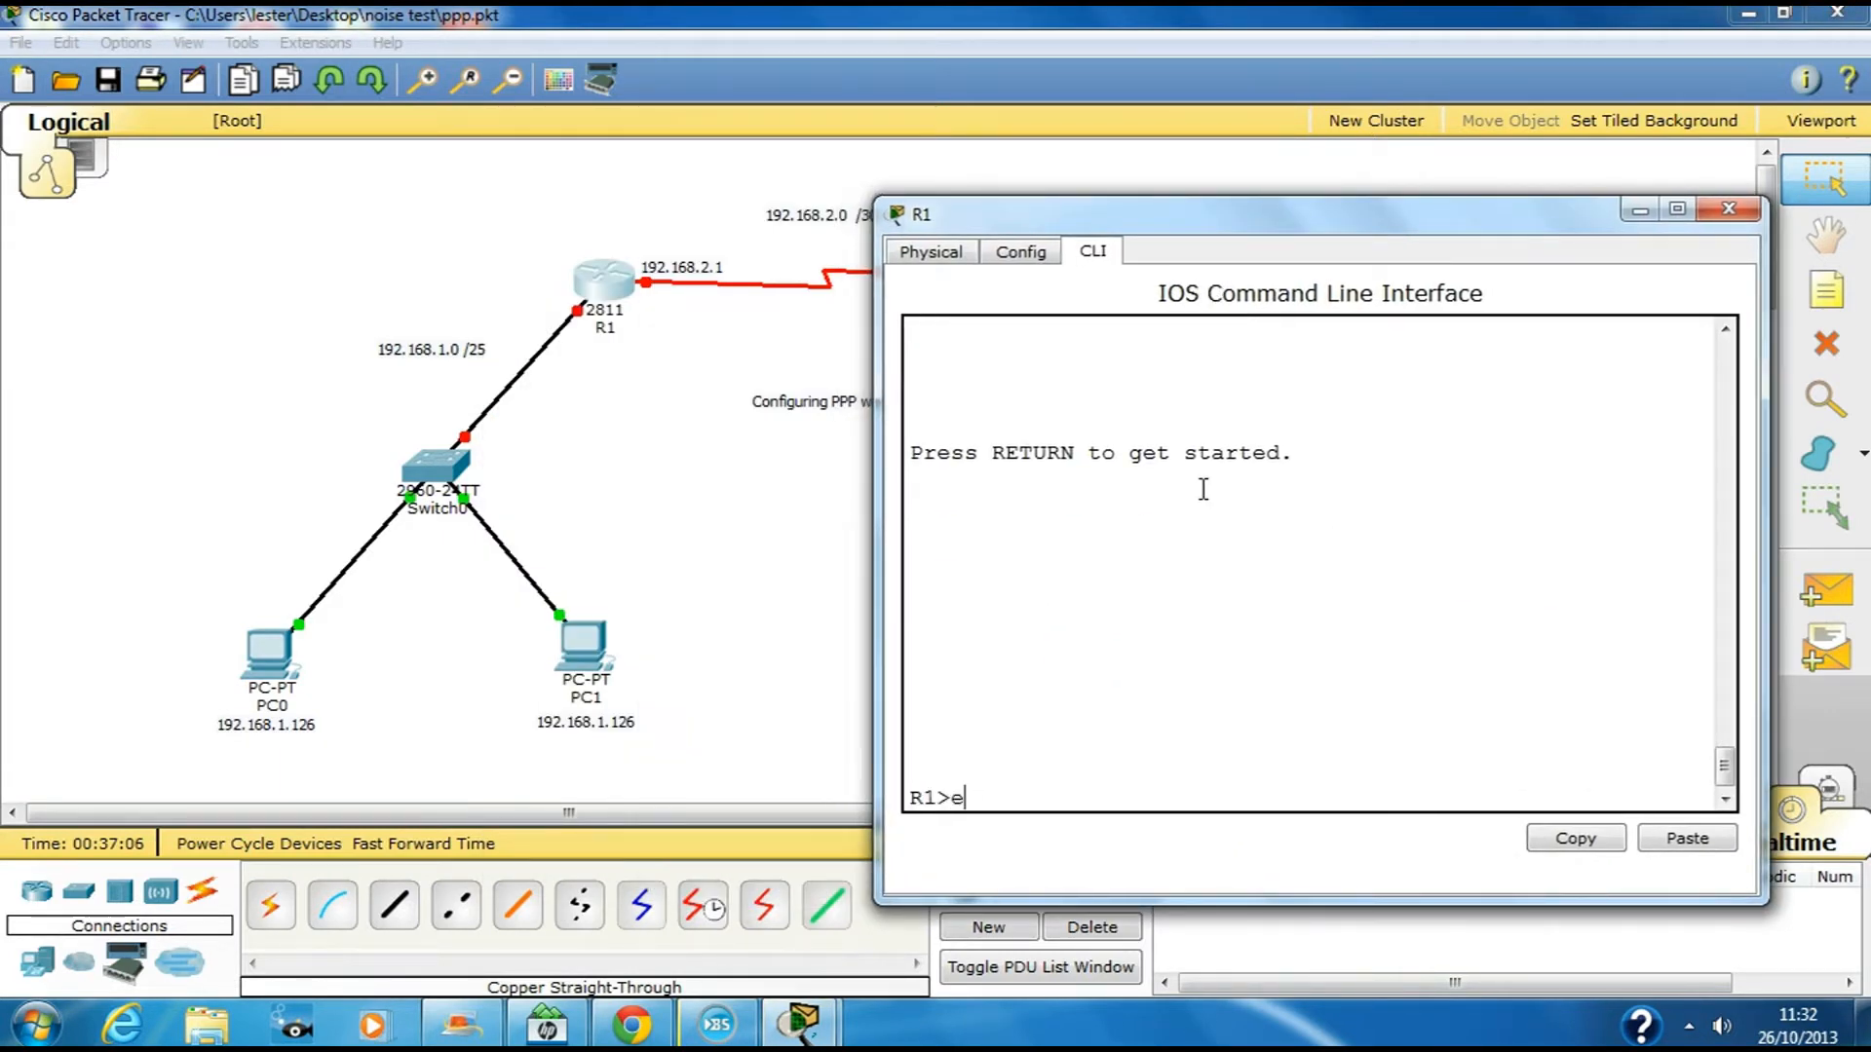
{"action": "type", "text": "n"}
{"action": "key", "text": "Return"}
{"action": "type", "text": "conf t"}
{"action": "key", "text": "Return"}
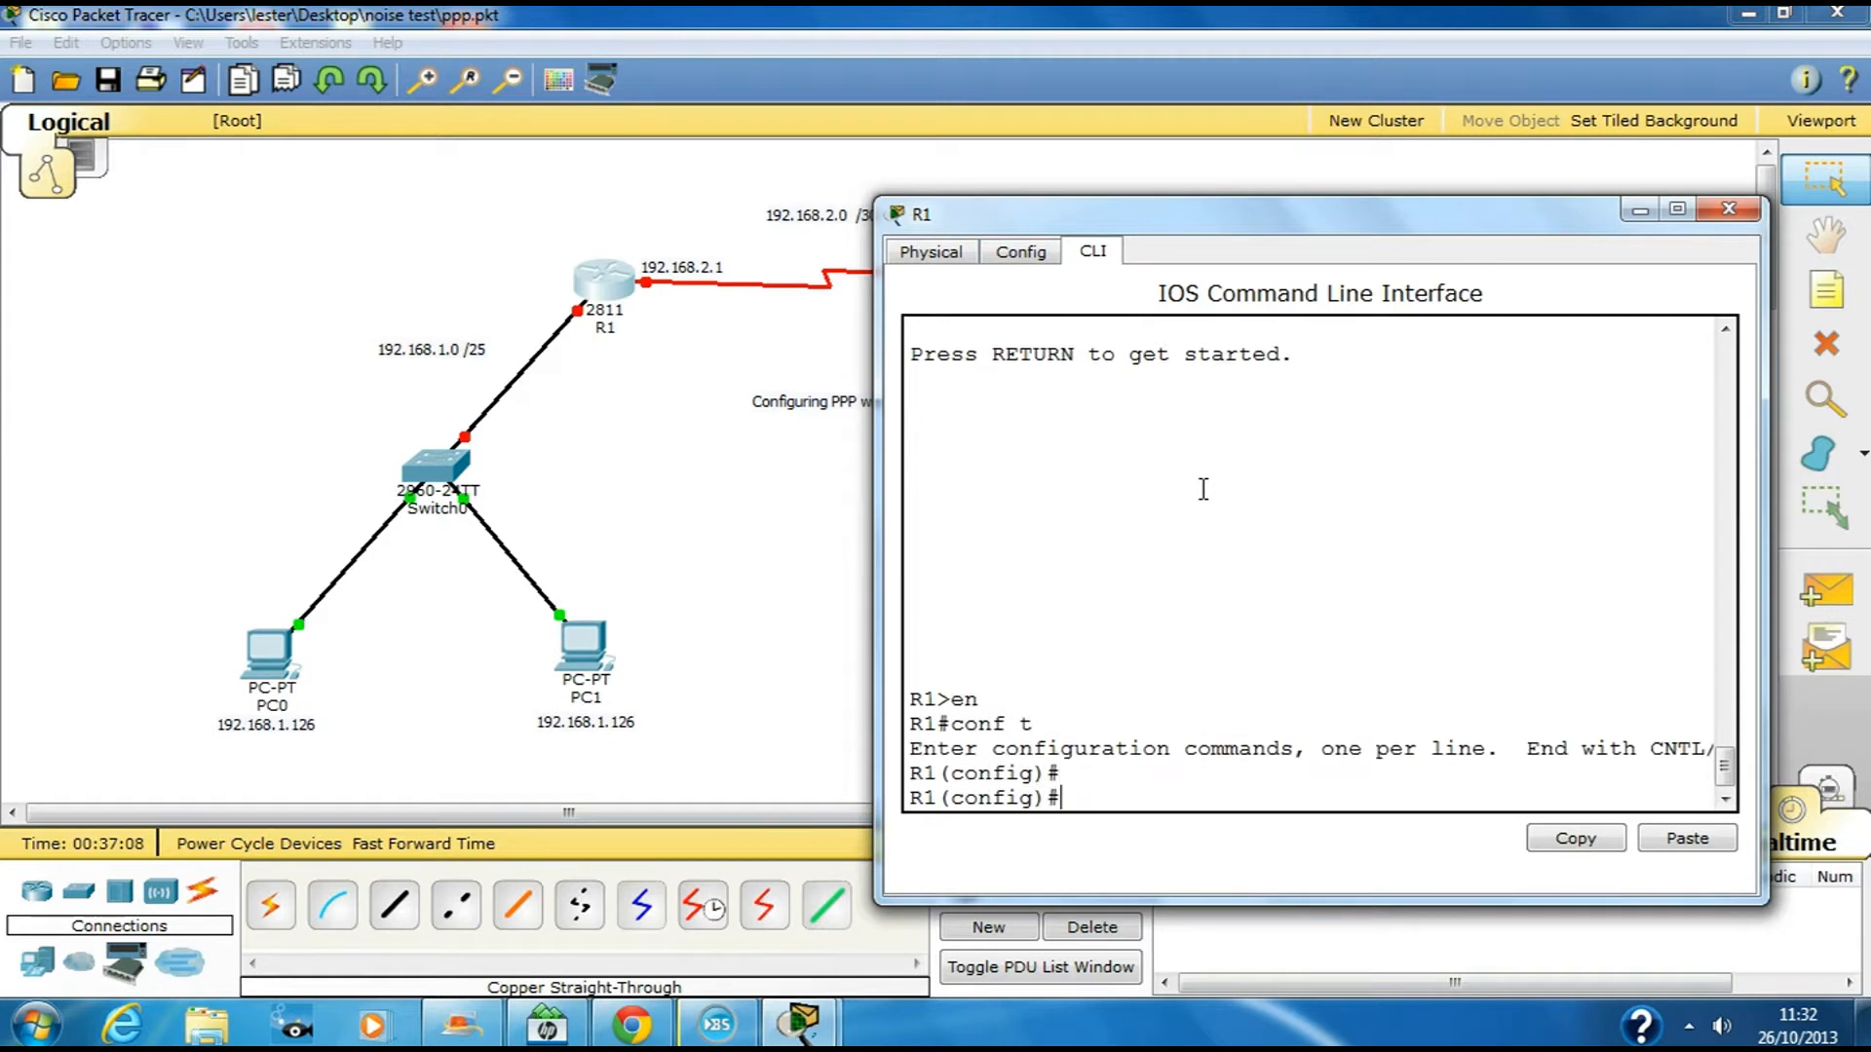
{"action": "key", "text": "Return"}
Give R1 FastEthernet0/0 the address 192.168.1.1 255.255.255.128 and enable it
{"action": "type", "text": "int fa0/0"}
{"action": "key", "text": "Return"}
{"action": "type", "text": "ip addd"}
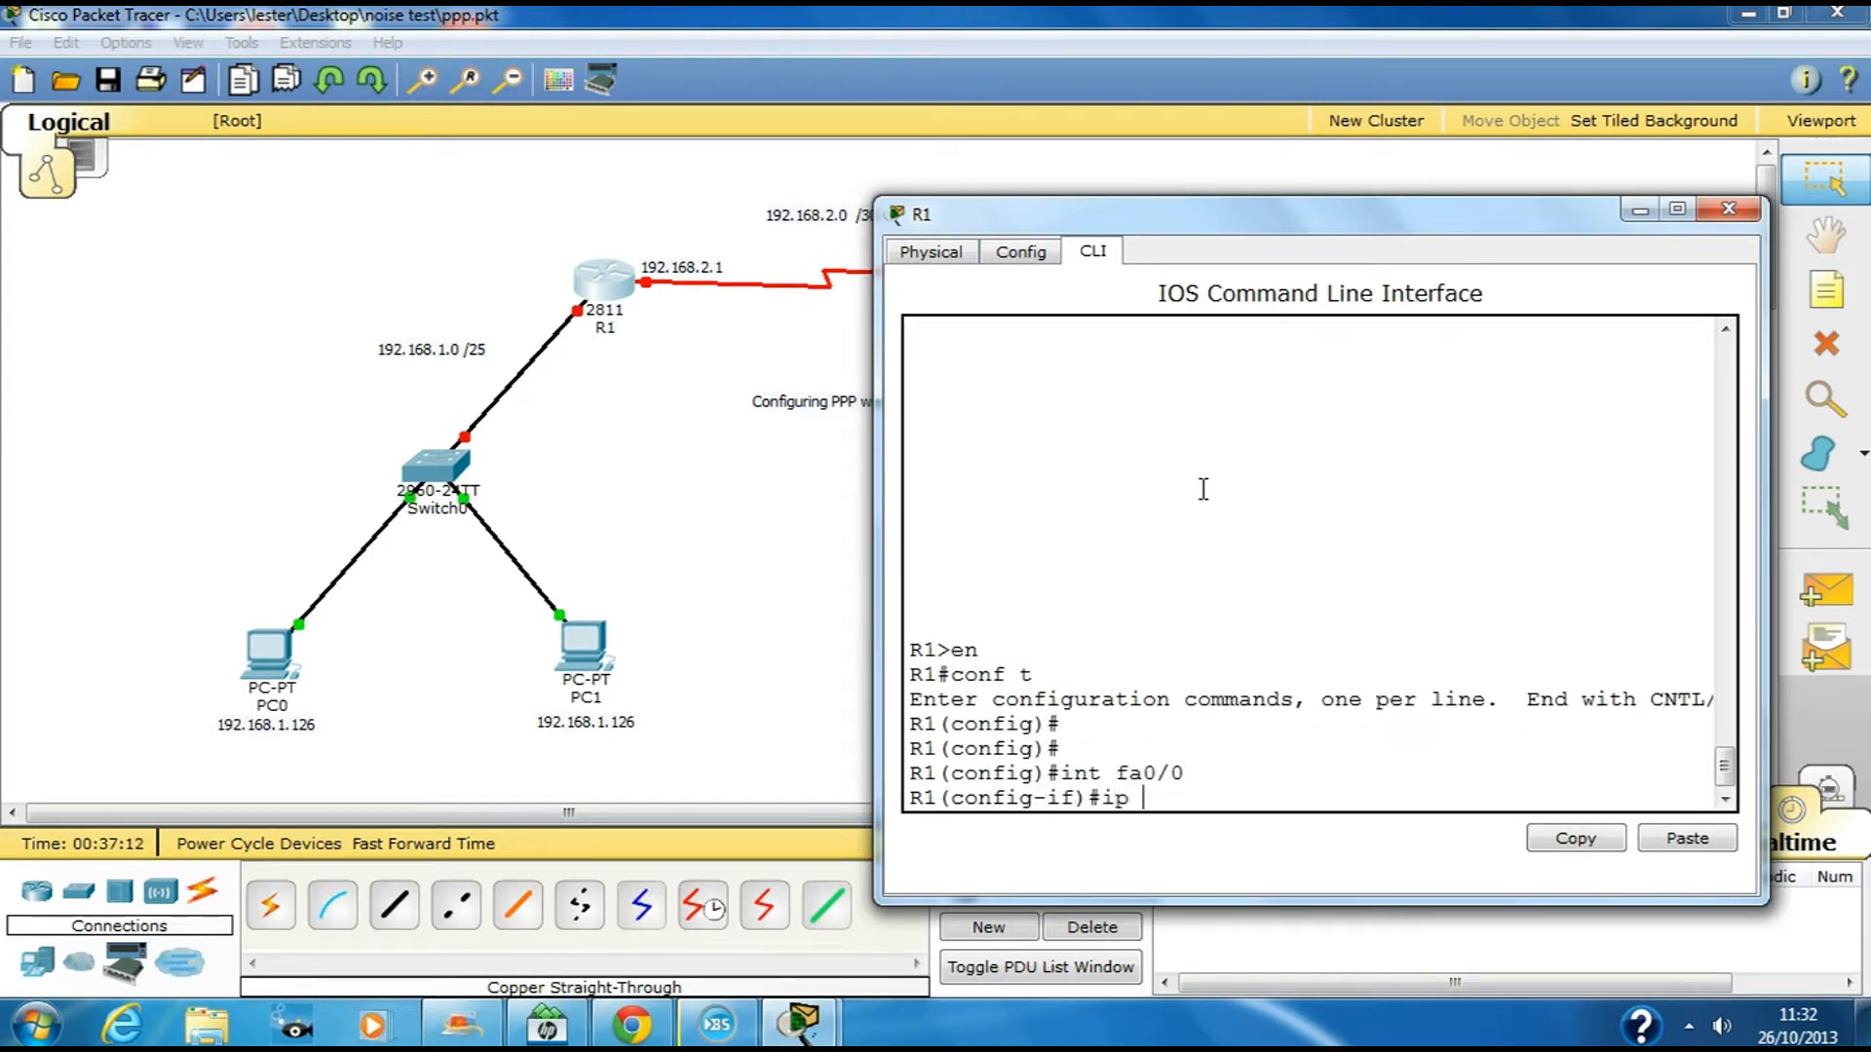
{"action": "key", "text": "BackSpace"}
{"action": "key", "text": "BackSpace"}
{"action": "key", "text": "BackSpace"}
{"action": "key", "text": "Tab"}
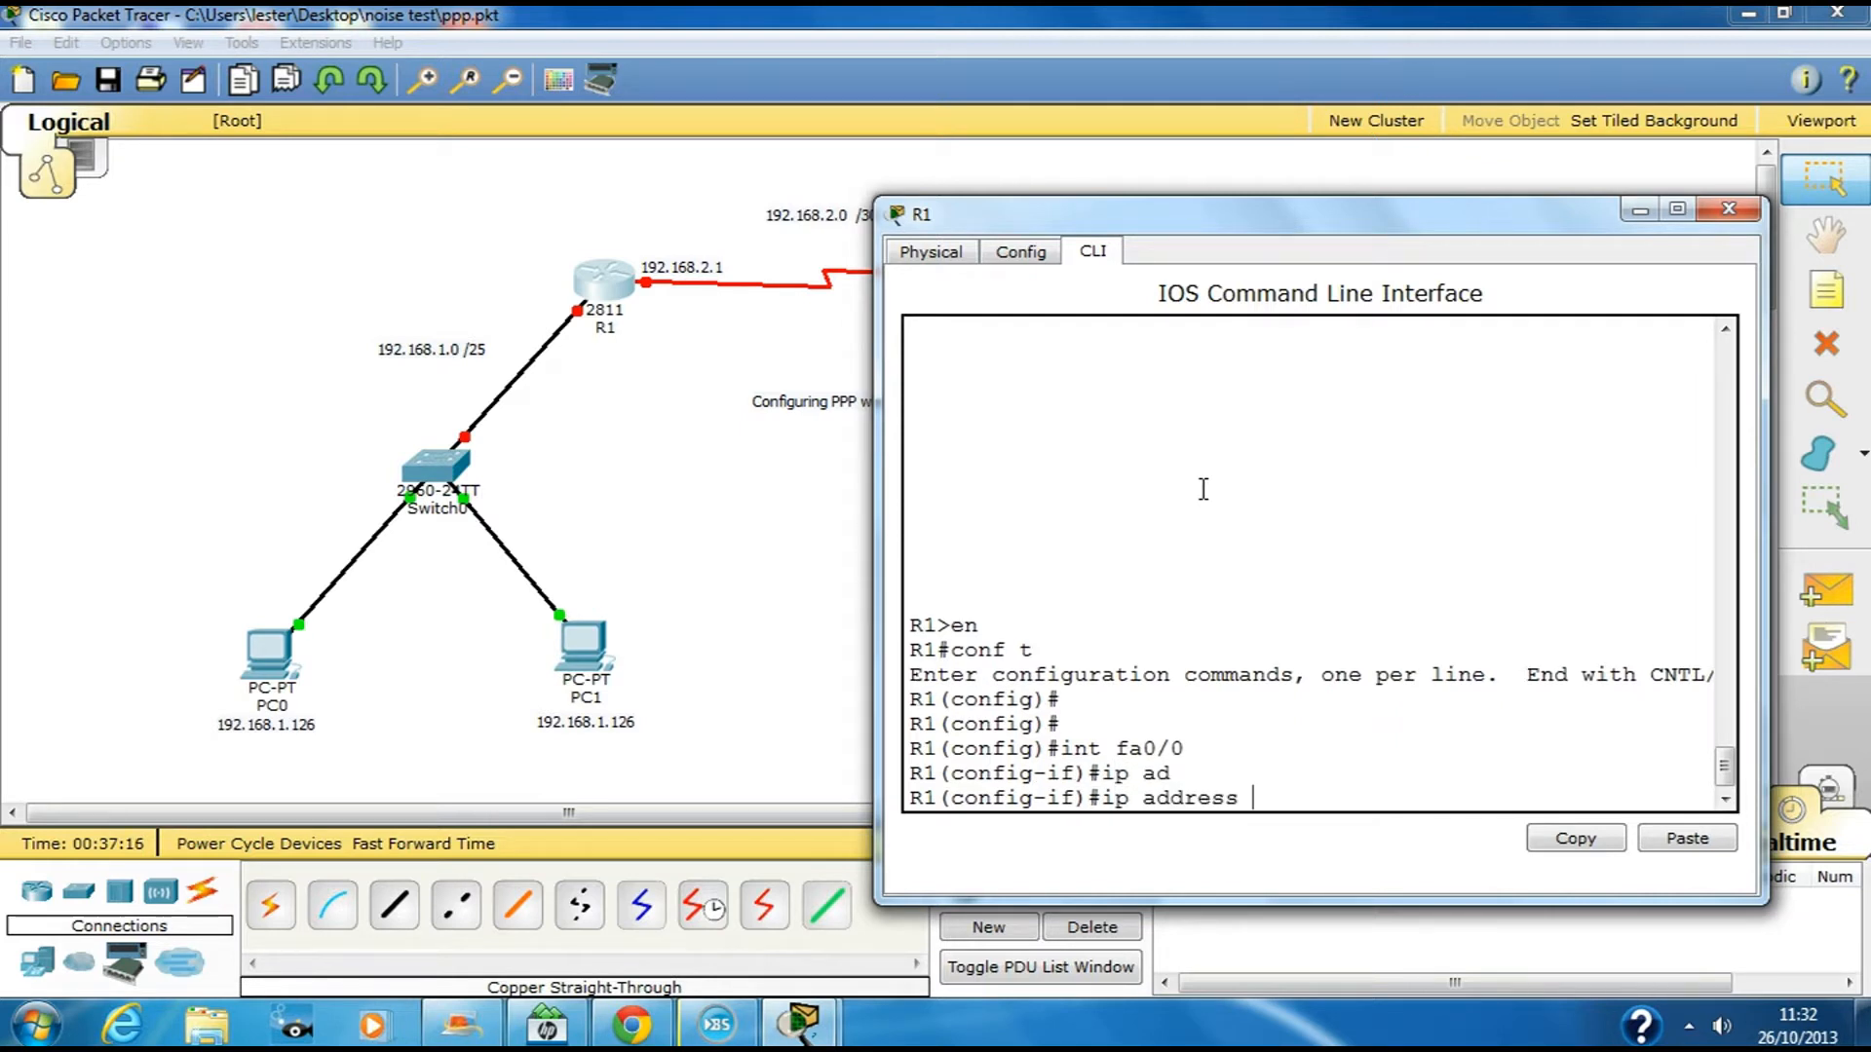
{"action": "type", "text": "192.168.1.1 255.255.255."}
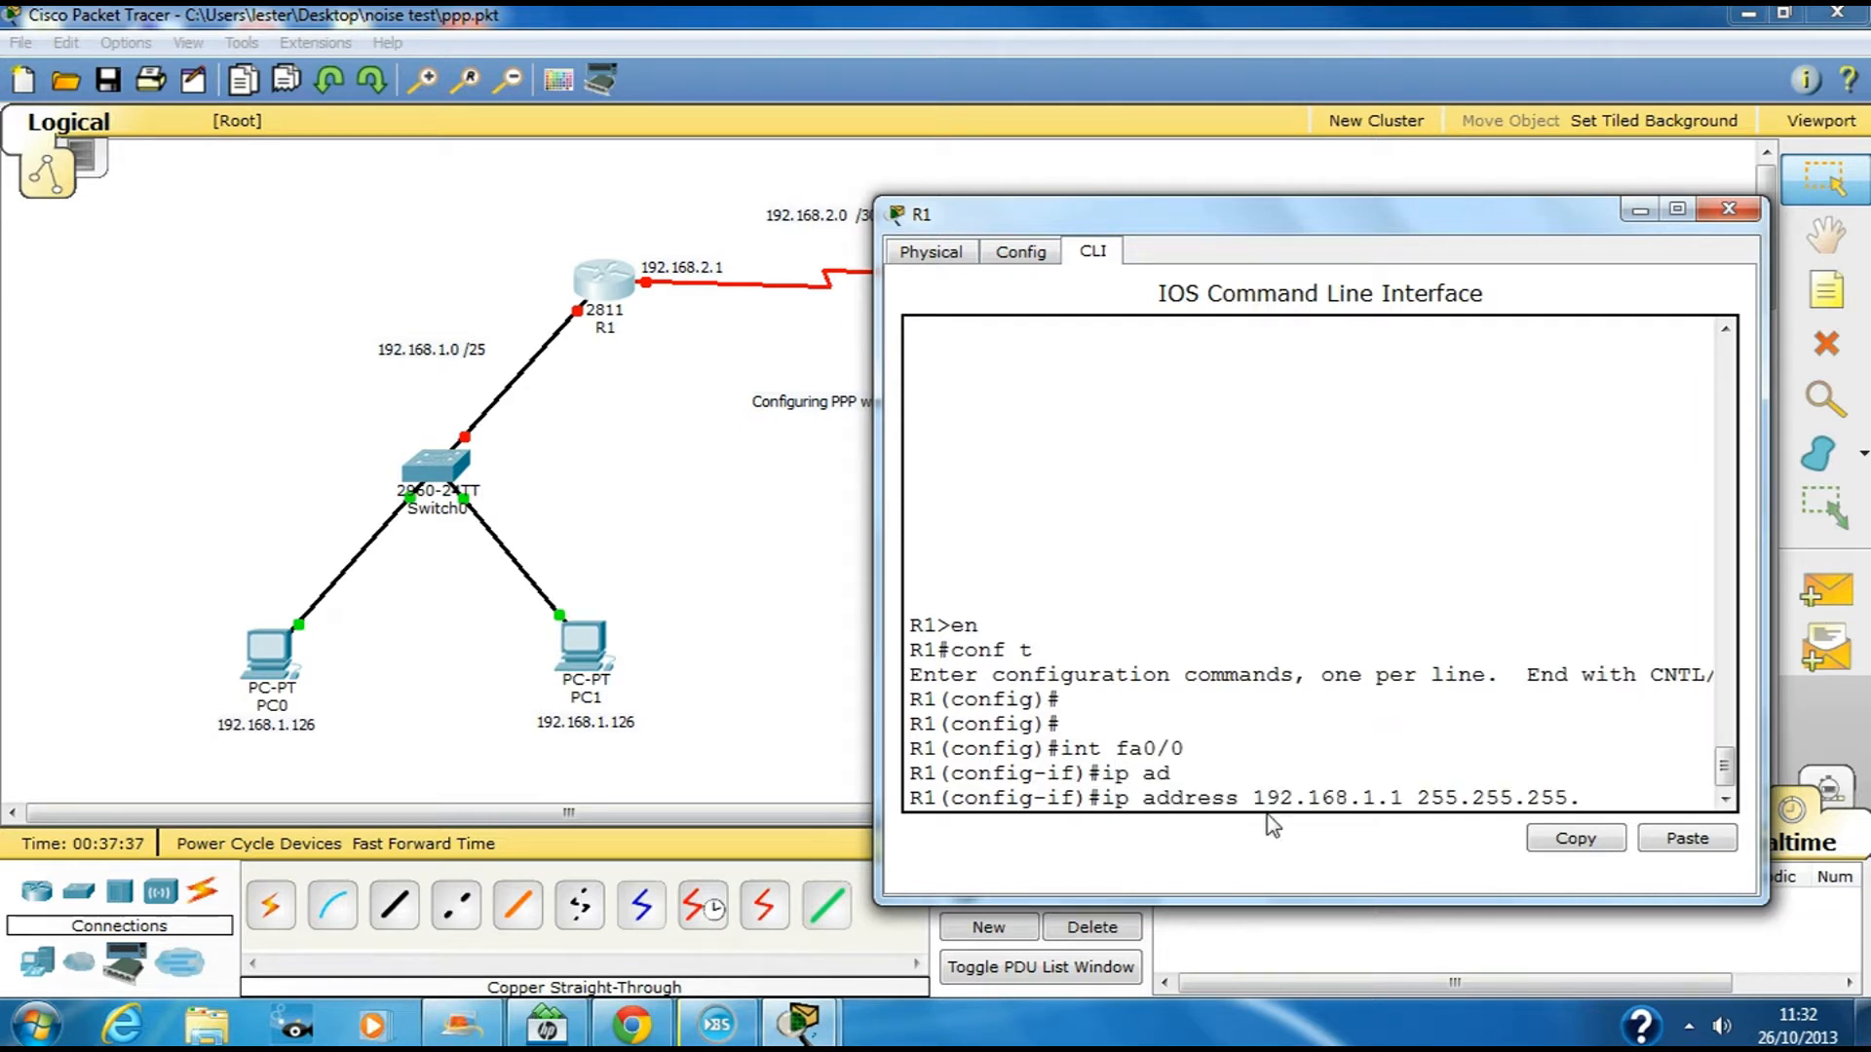
{"action": "type", "text": "128"}
{"action": "key", "text": "Return"}
{"action": "type", "text": "no shut"}
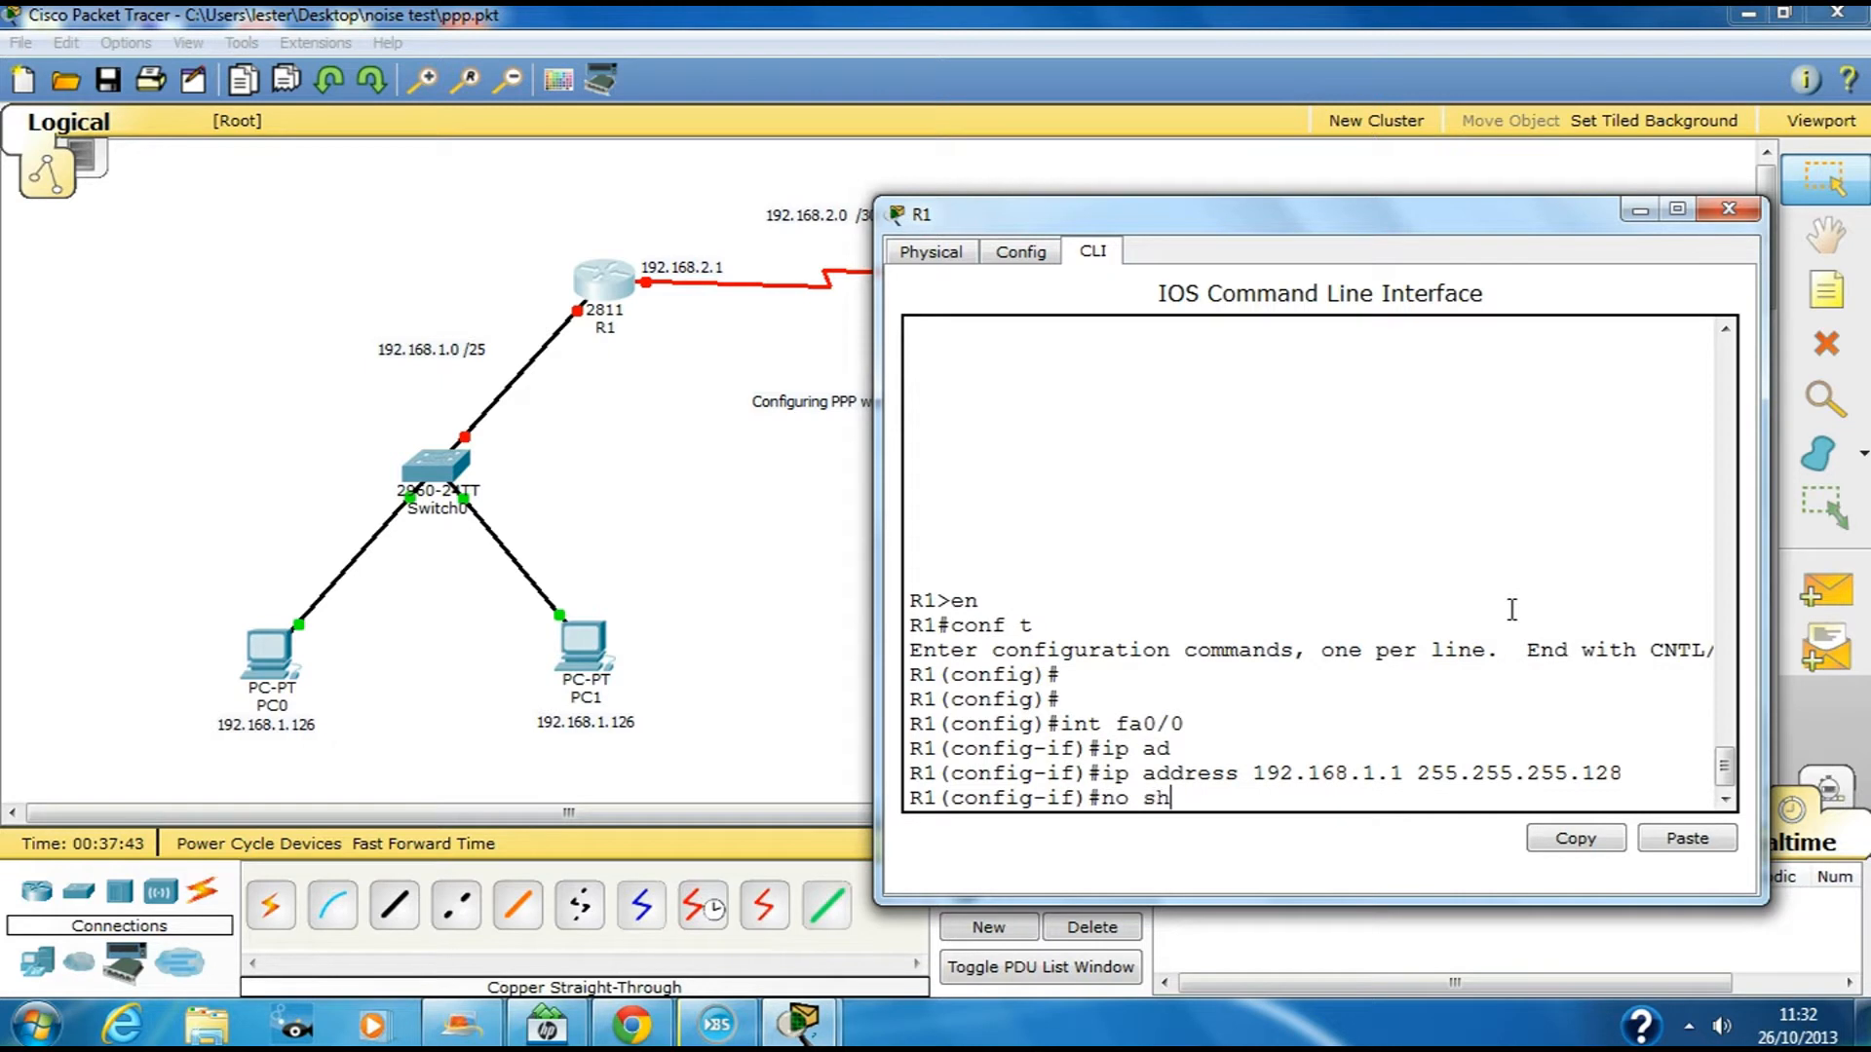
{"action": "key", "text": "Return"}
{"action": "key", "text": "Return"}
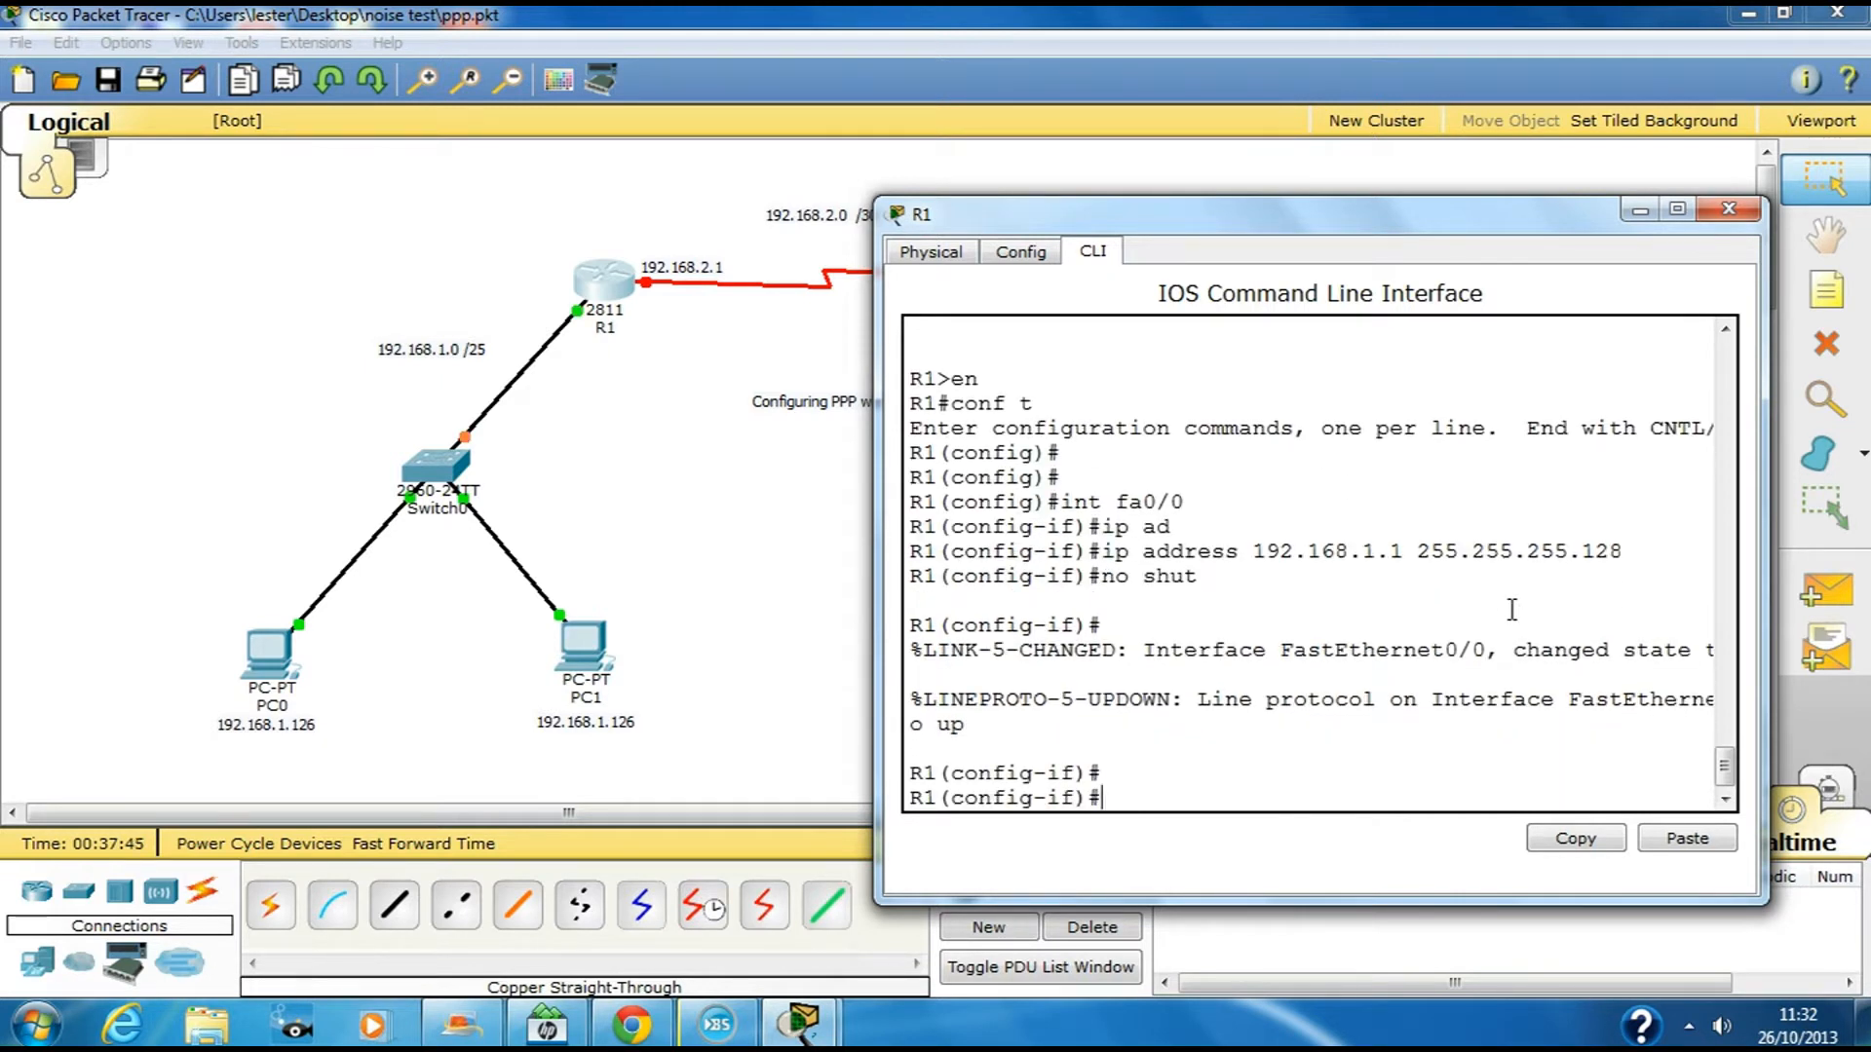
{"action": "type", "text": "exit"}
{"action": "key", "text": "Return"}
Give R1 Serial0/0/0 the address 192.168.2.1 255.255.255.252, clock rate 64000, and enable it
{"action": "type", "text": "int "}
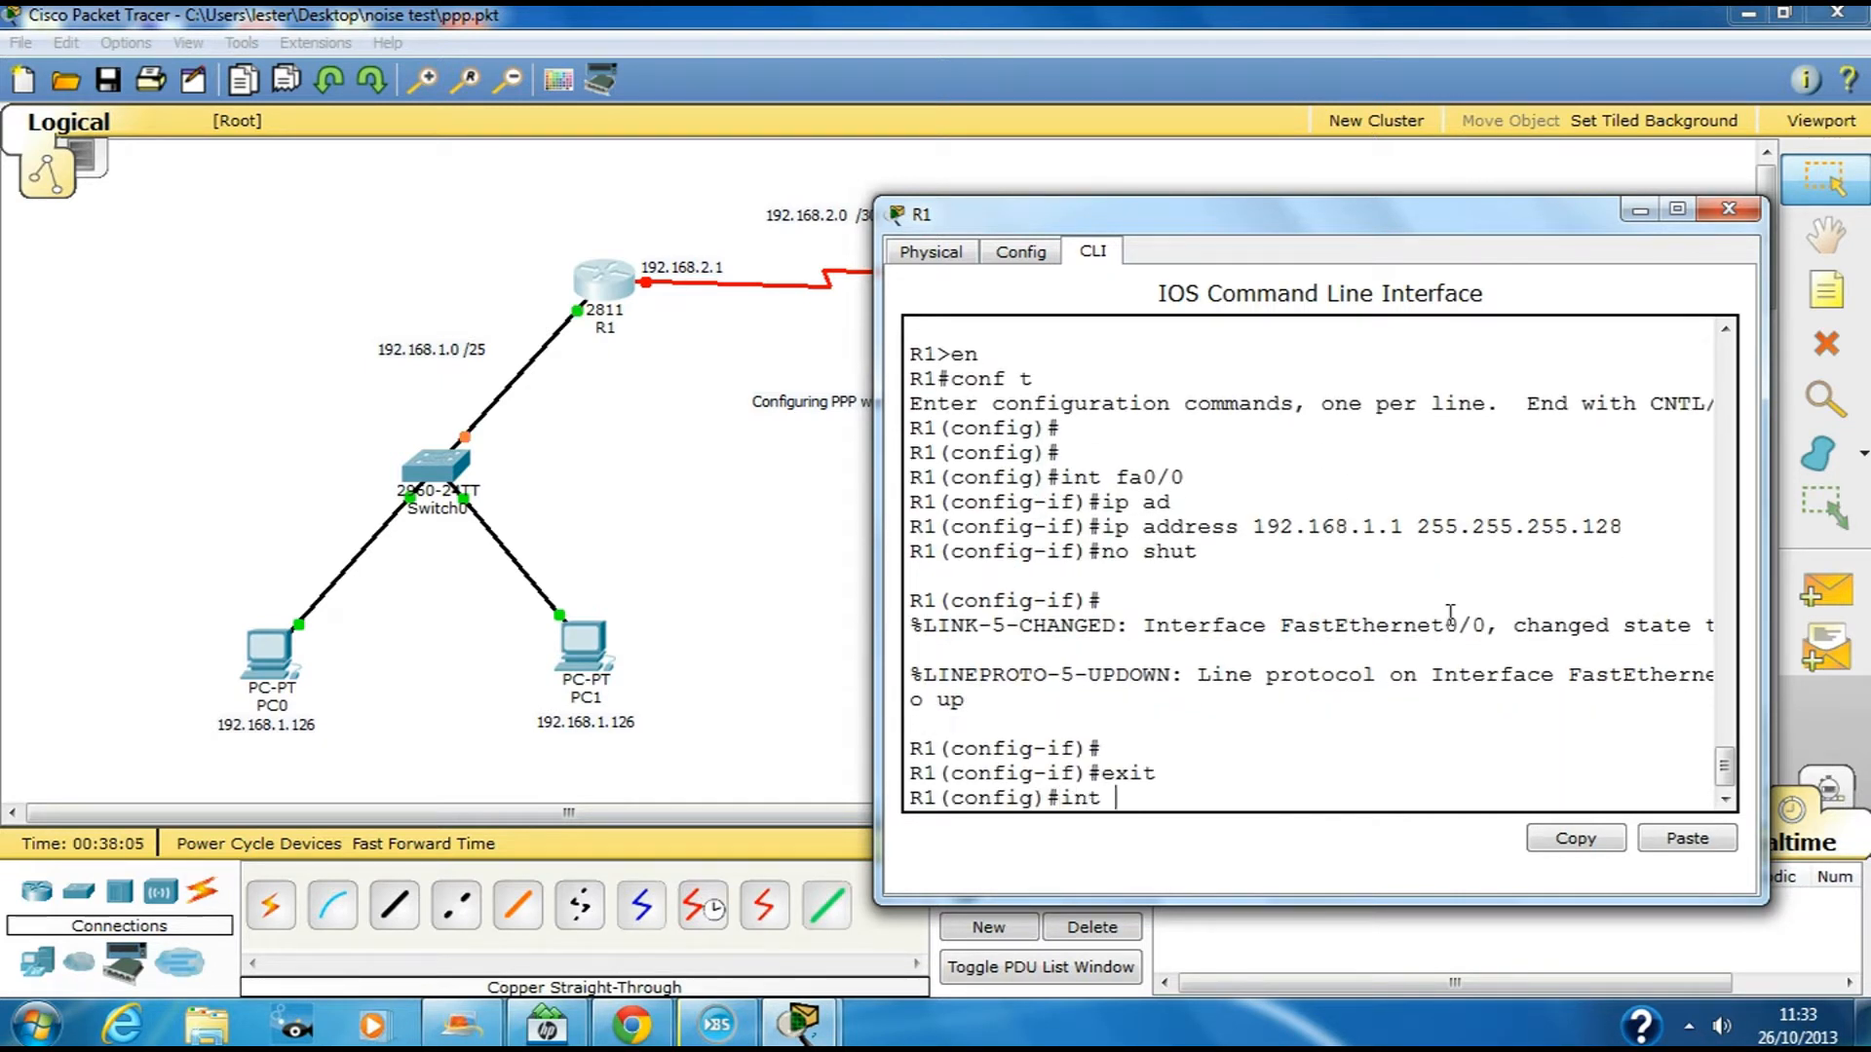
{"action": "type", "text": "s0/0/0"}
{"action": "key", "text": "Return"}
{"action": "type", "text": "ip add 192.168.2.1 255.255.255"}
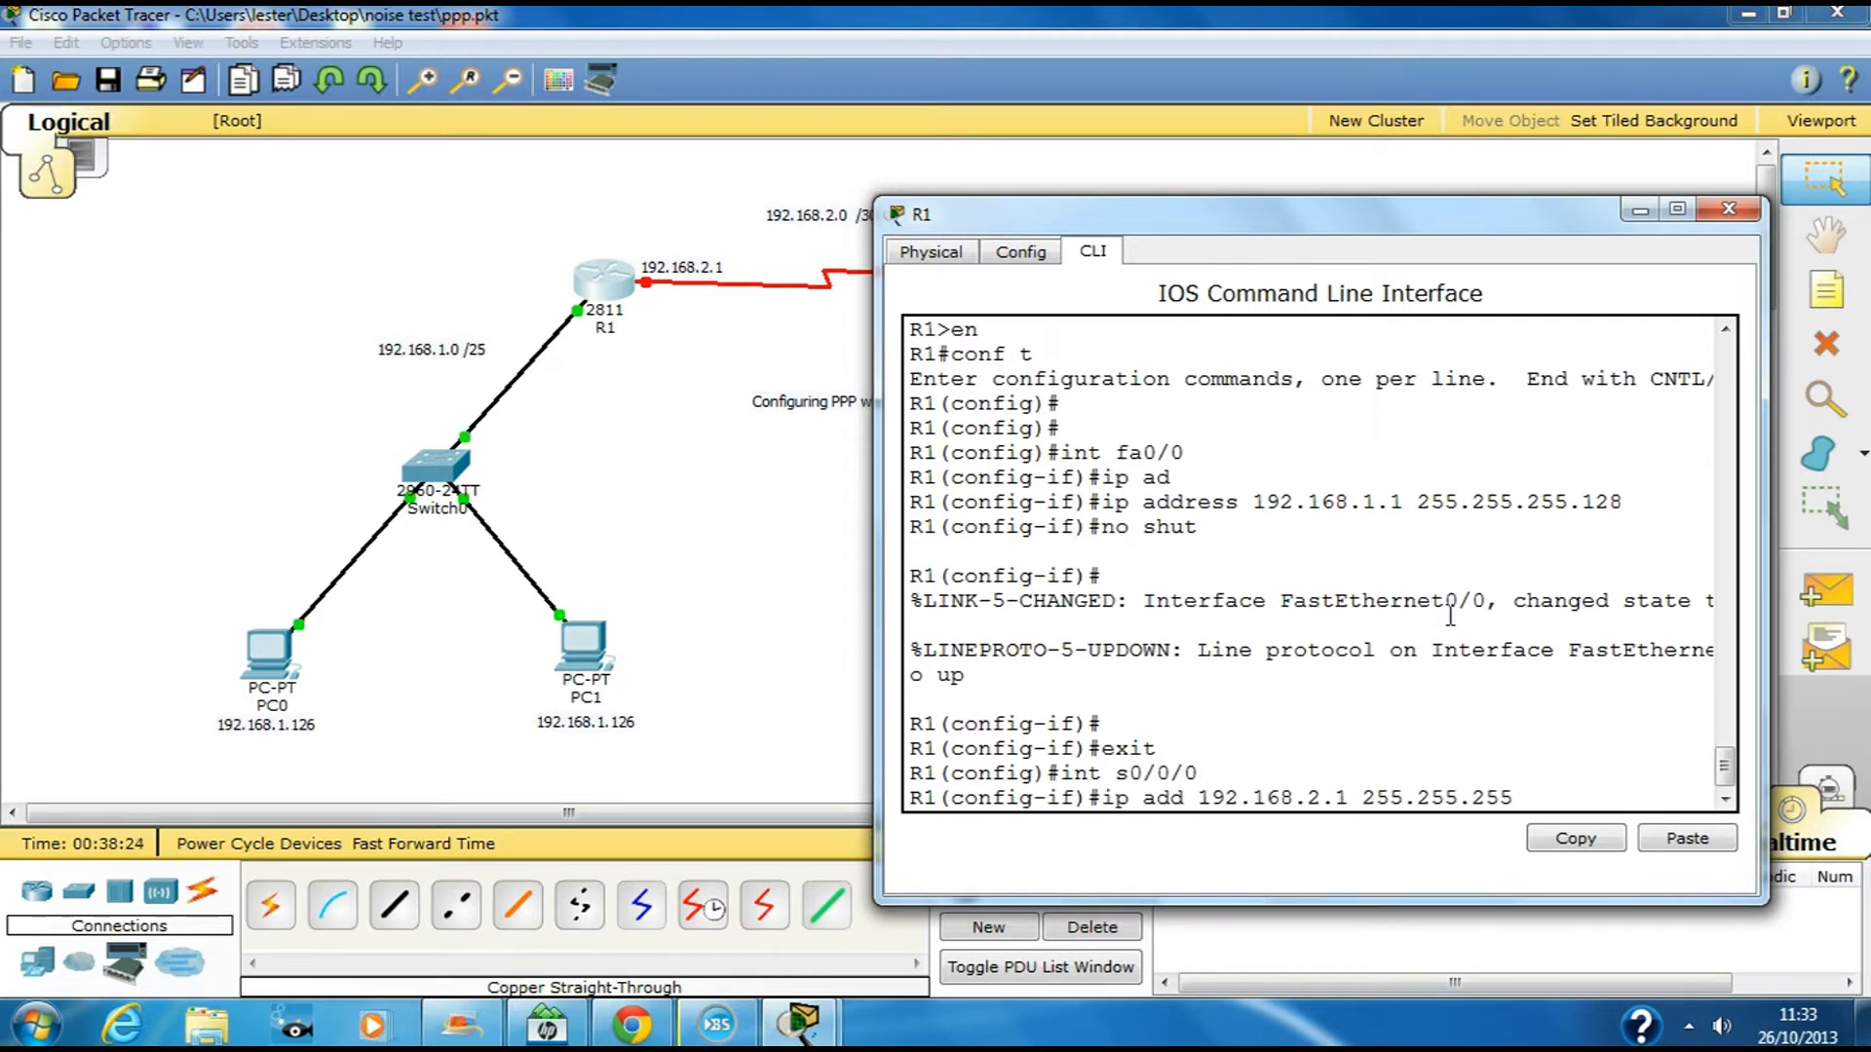
{"action": "type", "text": ".252"}
{"action": "key", "text": "Return"}
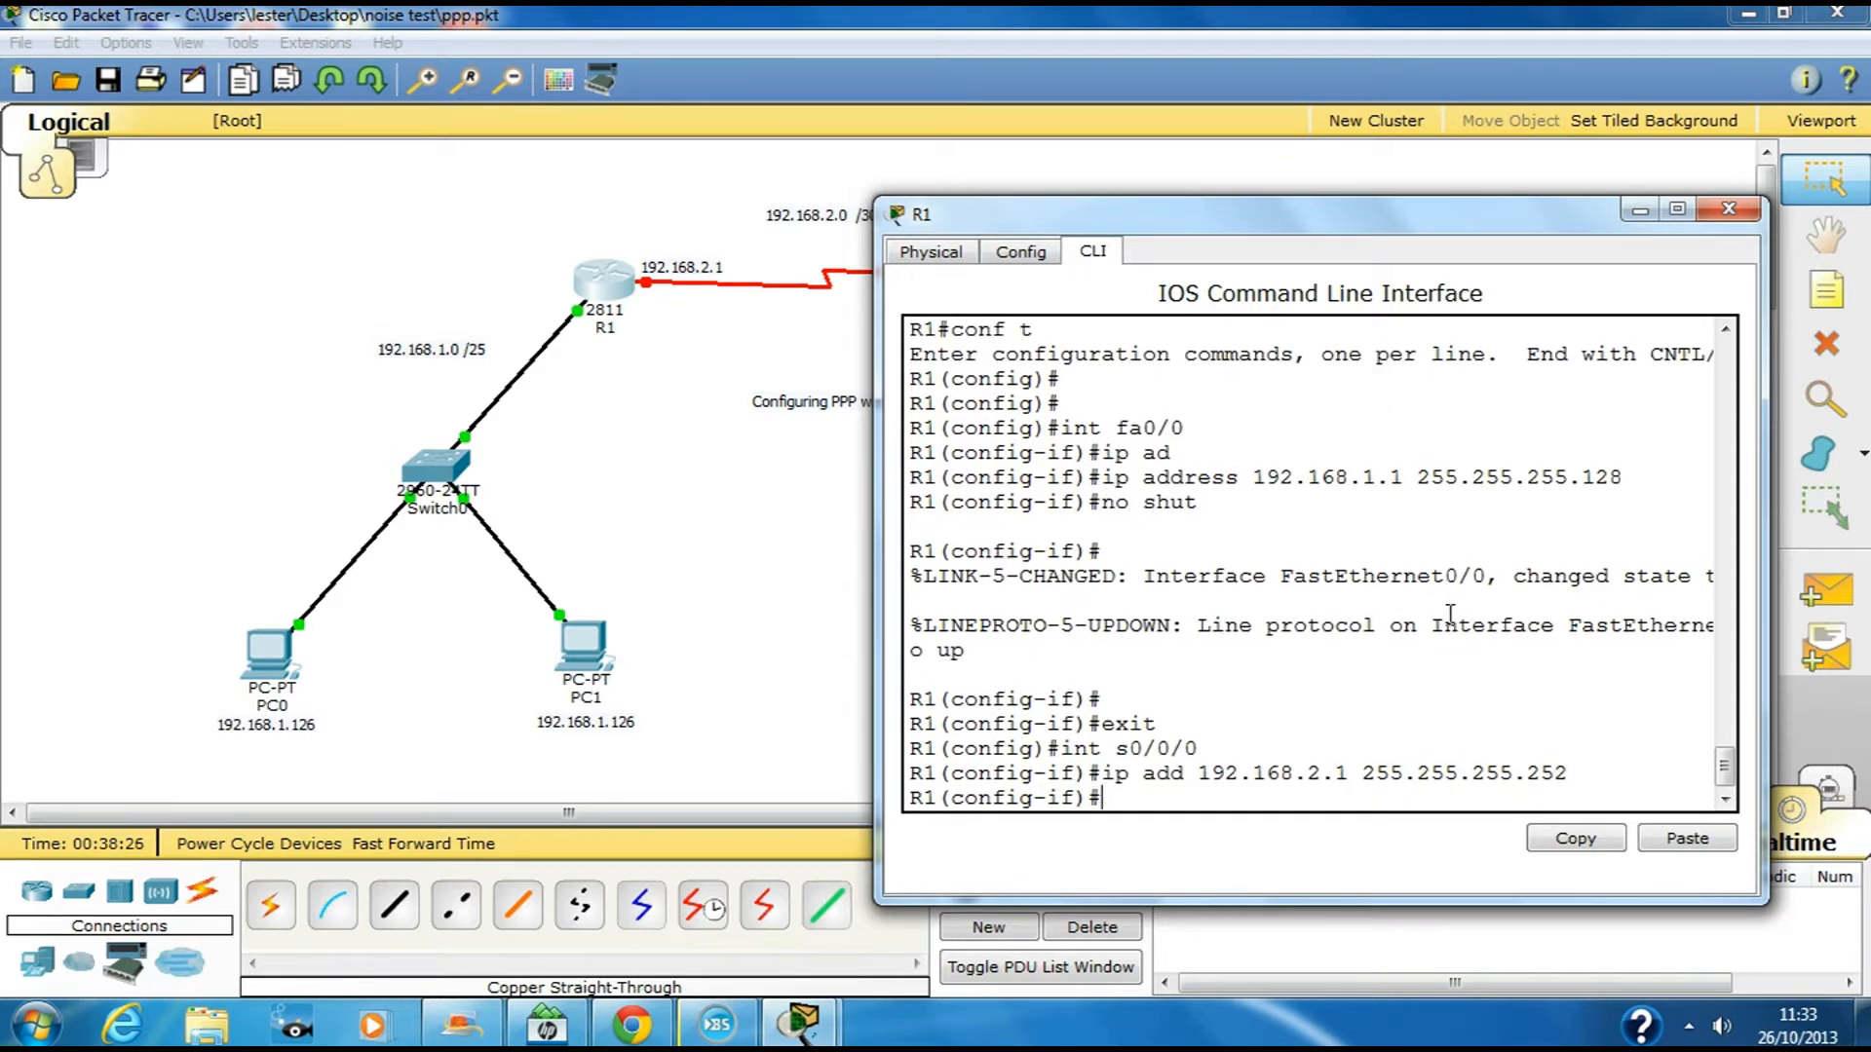
{"action": "type", "text": "ck"}
{"action": "type", "text": "lock rate 64000"}
{"action": "key", "text": "Return"}
{"action": "type", "text": "no shut"}
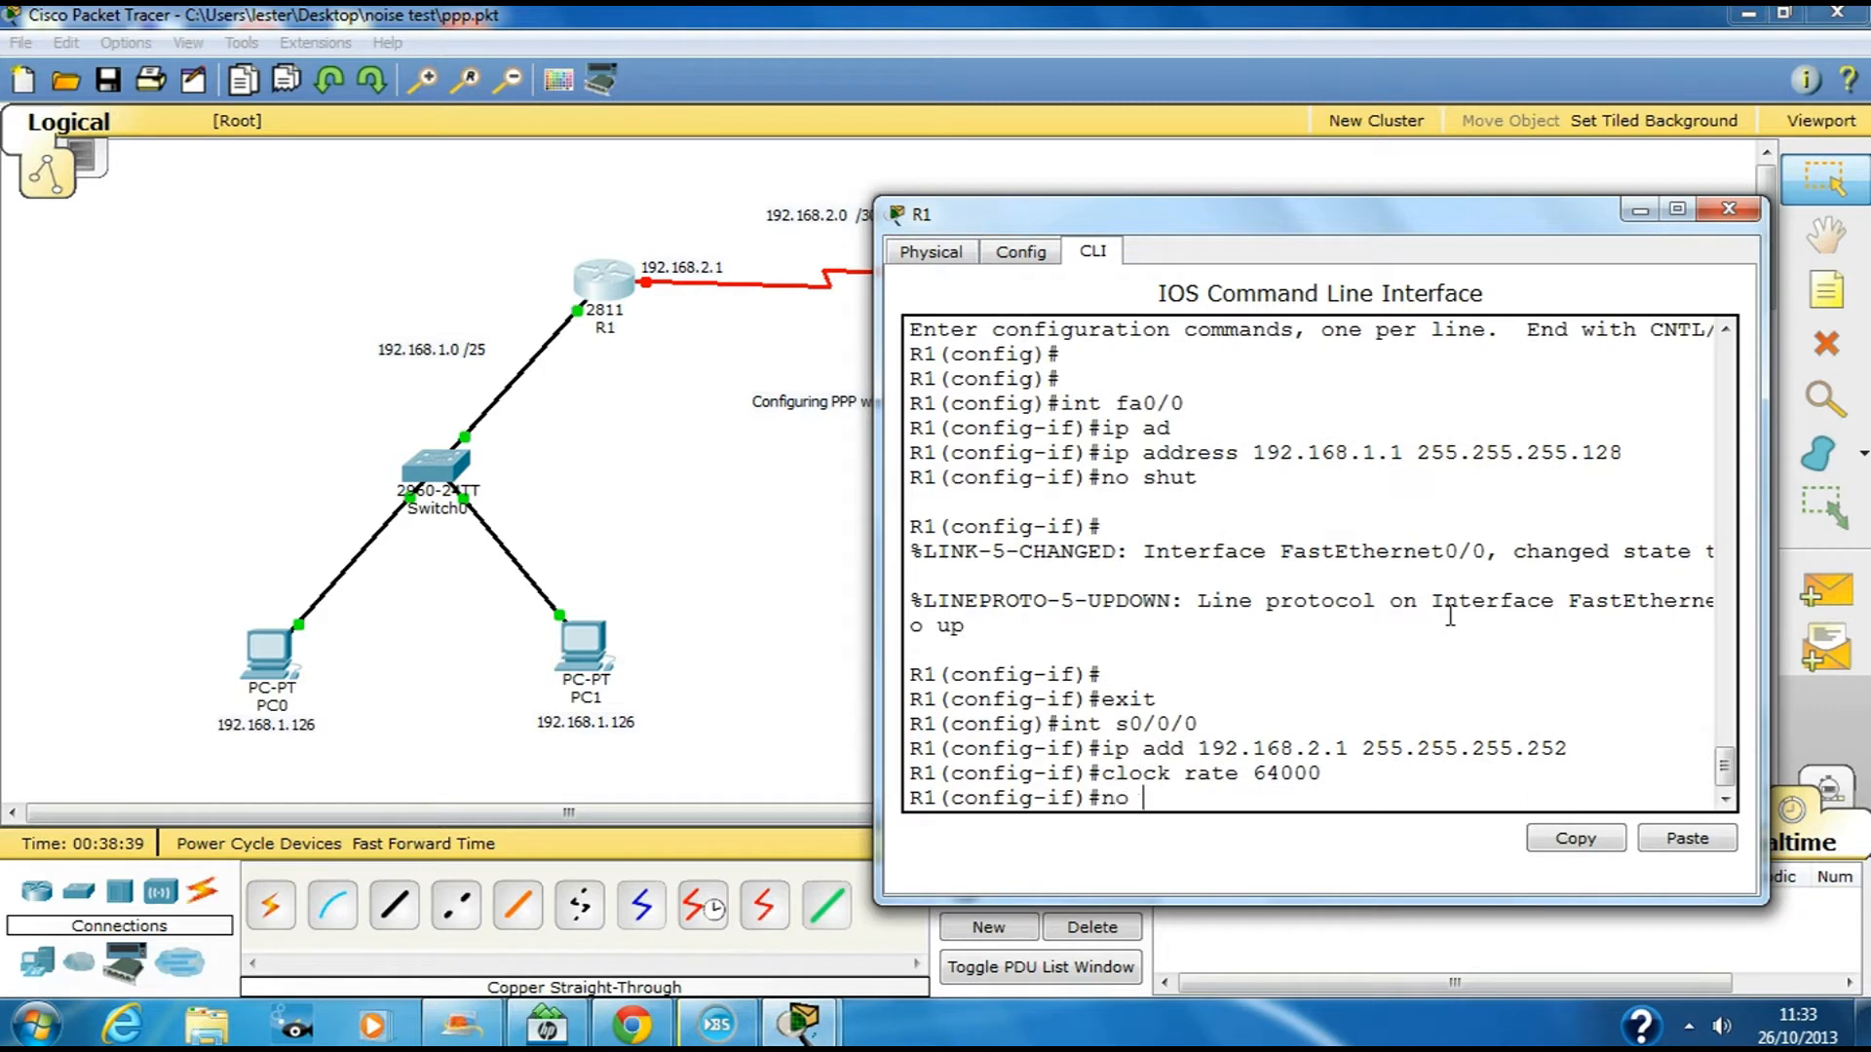
{"action": "key", "text": "Return"}
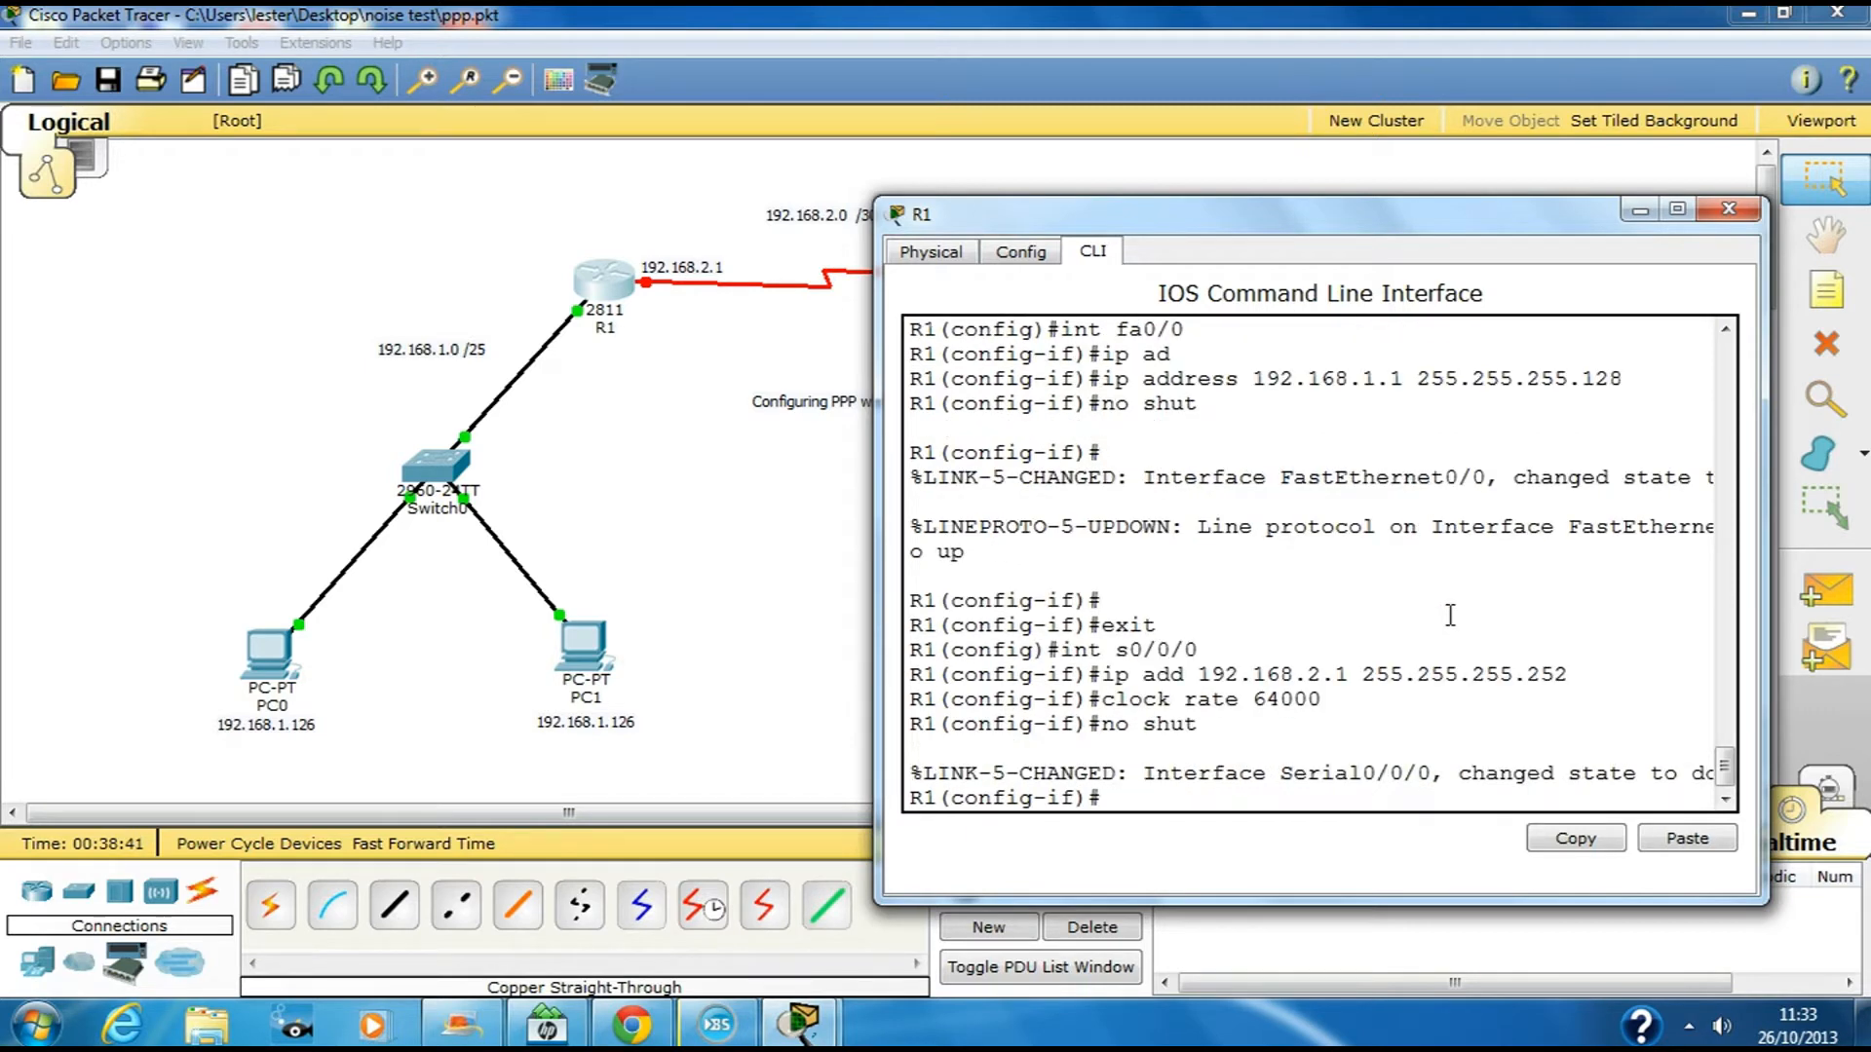
{"action": "type", "text": "exit"}
{"action": "key", "text": "Return"}
{"action": "key", "text": "Return"}
{"action": "key", "text": "Return"}
Add R1 static route 192.168.1.128 255.255.255.128 via next hop 192.168.2.2
{"action": "left_click_drag", "start_coordinate": [1362, 236], "coordinate": [1266, 176]}
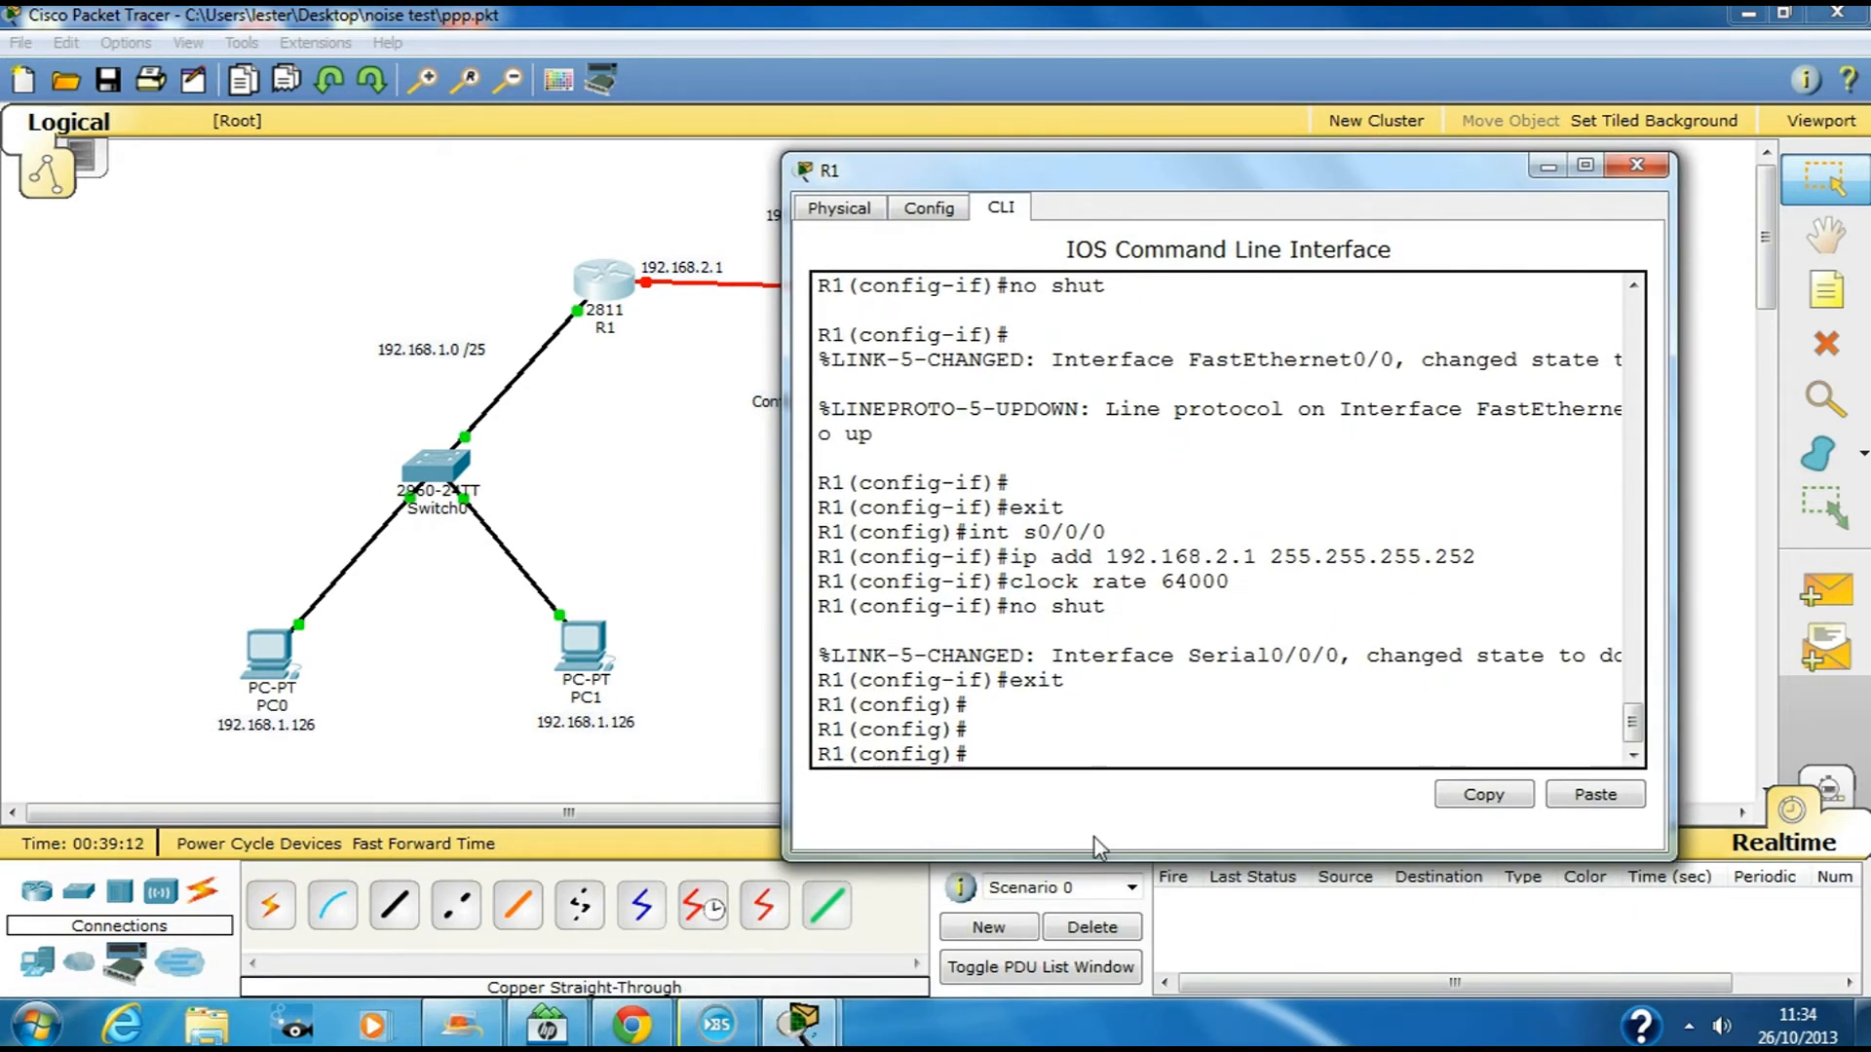
{"action": "type", "text": "ip rou"}
{"action": "key", "text": "Tab"}
{"action": "type", "text": "192."}
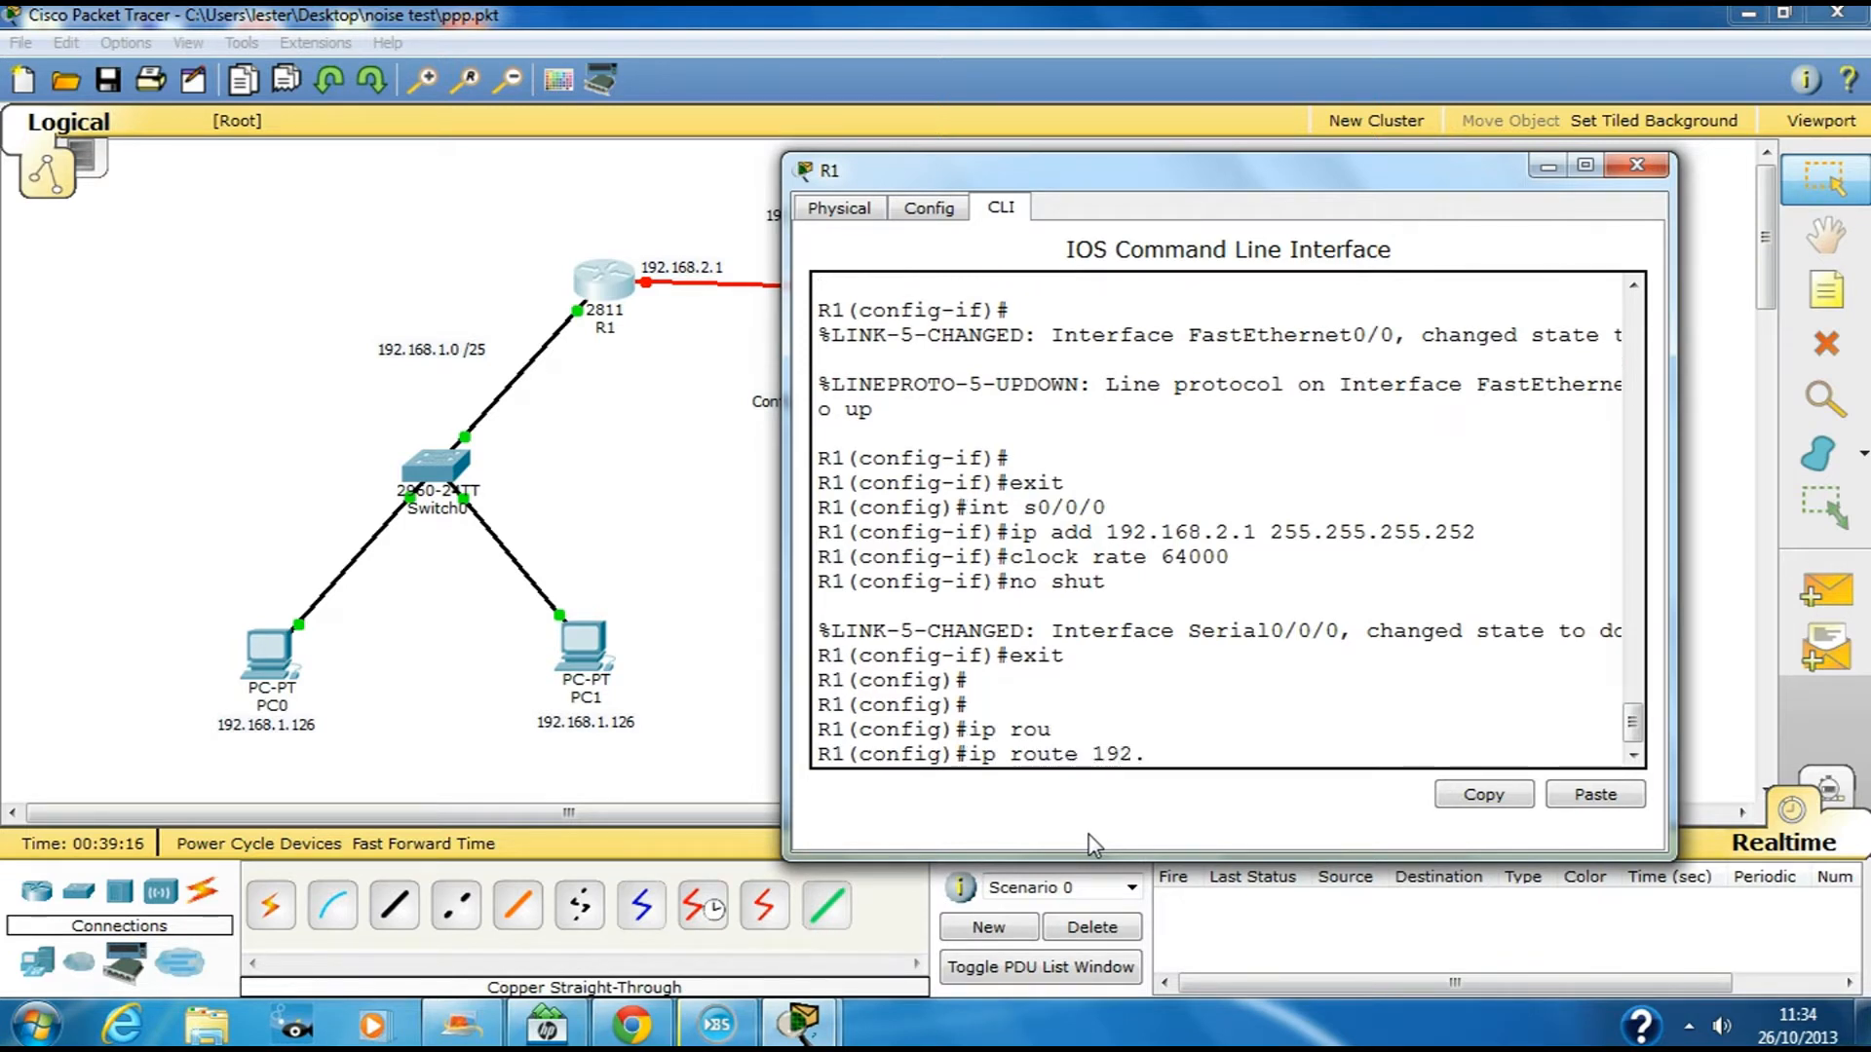
{"action": "type", "text": "168.1.128 255.255.255"}
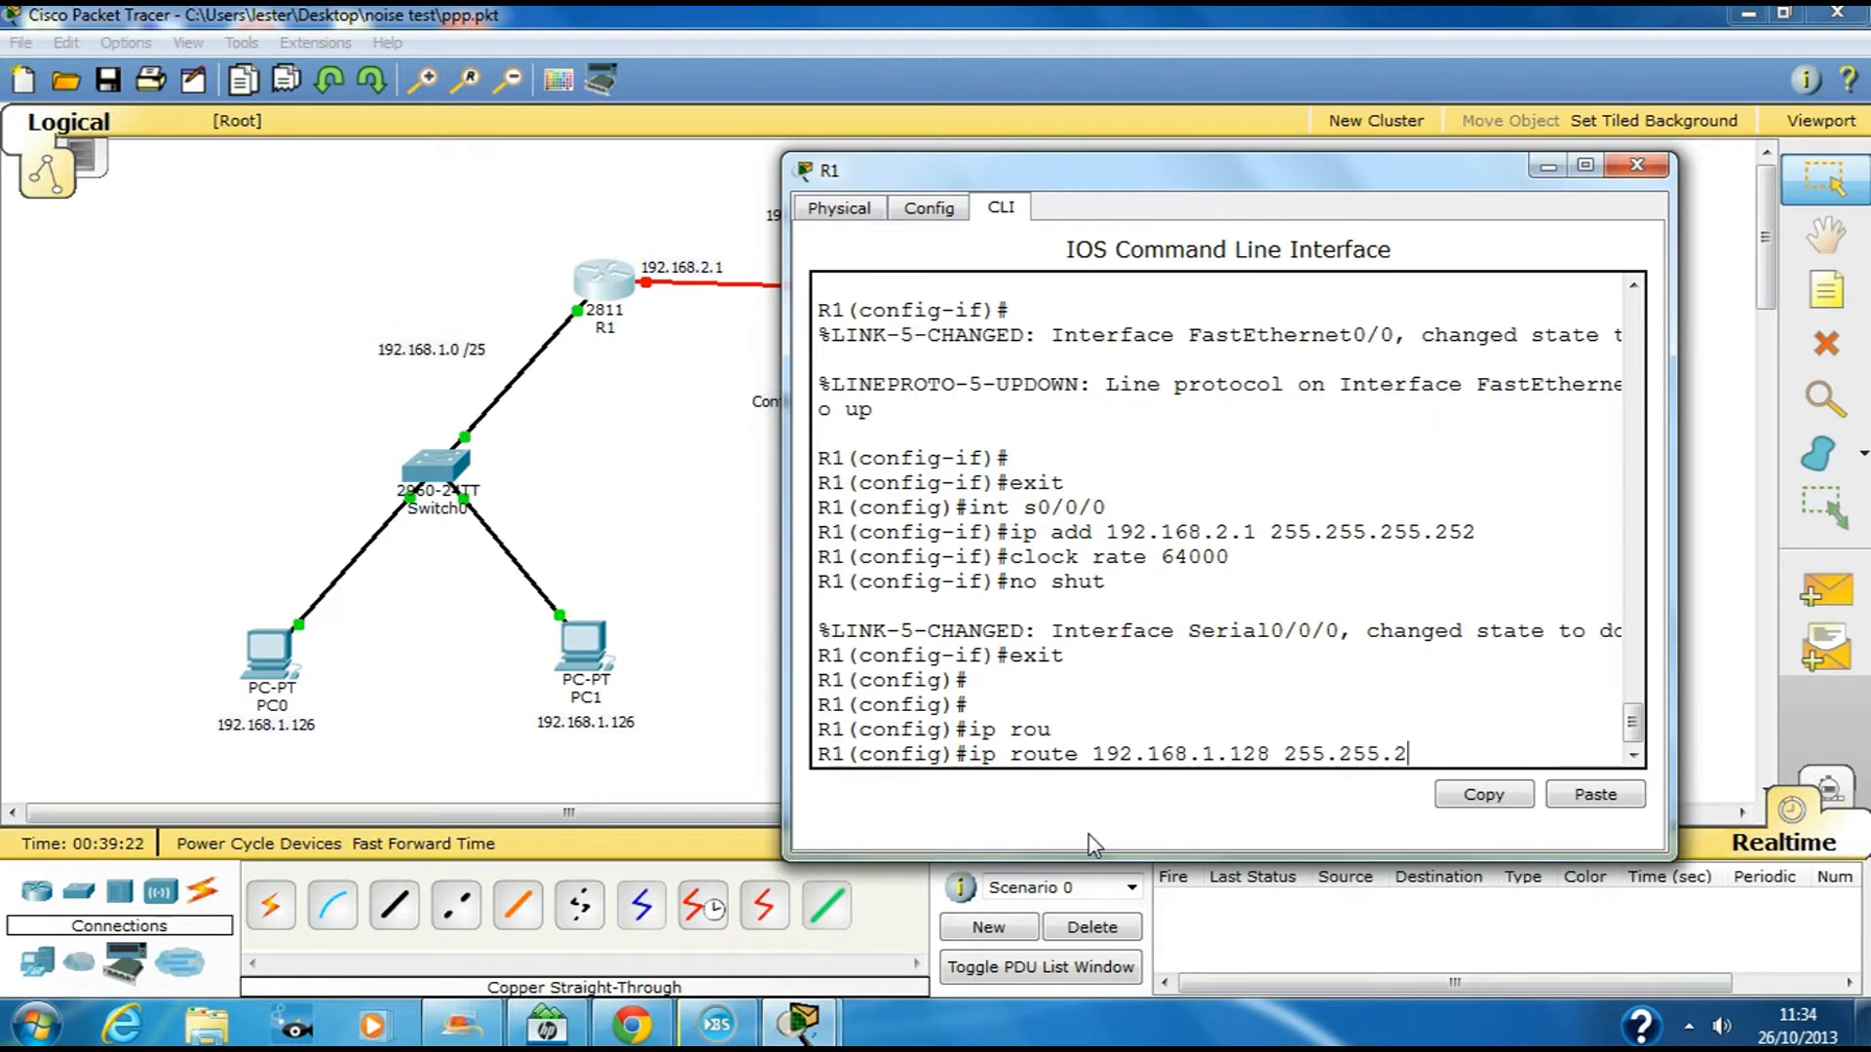
{"action": "type", "text": ".128 192.168.1"}
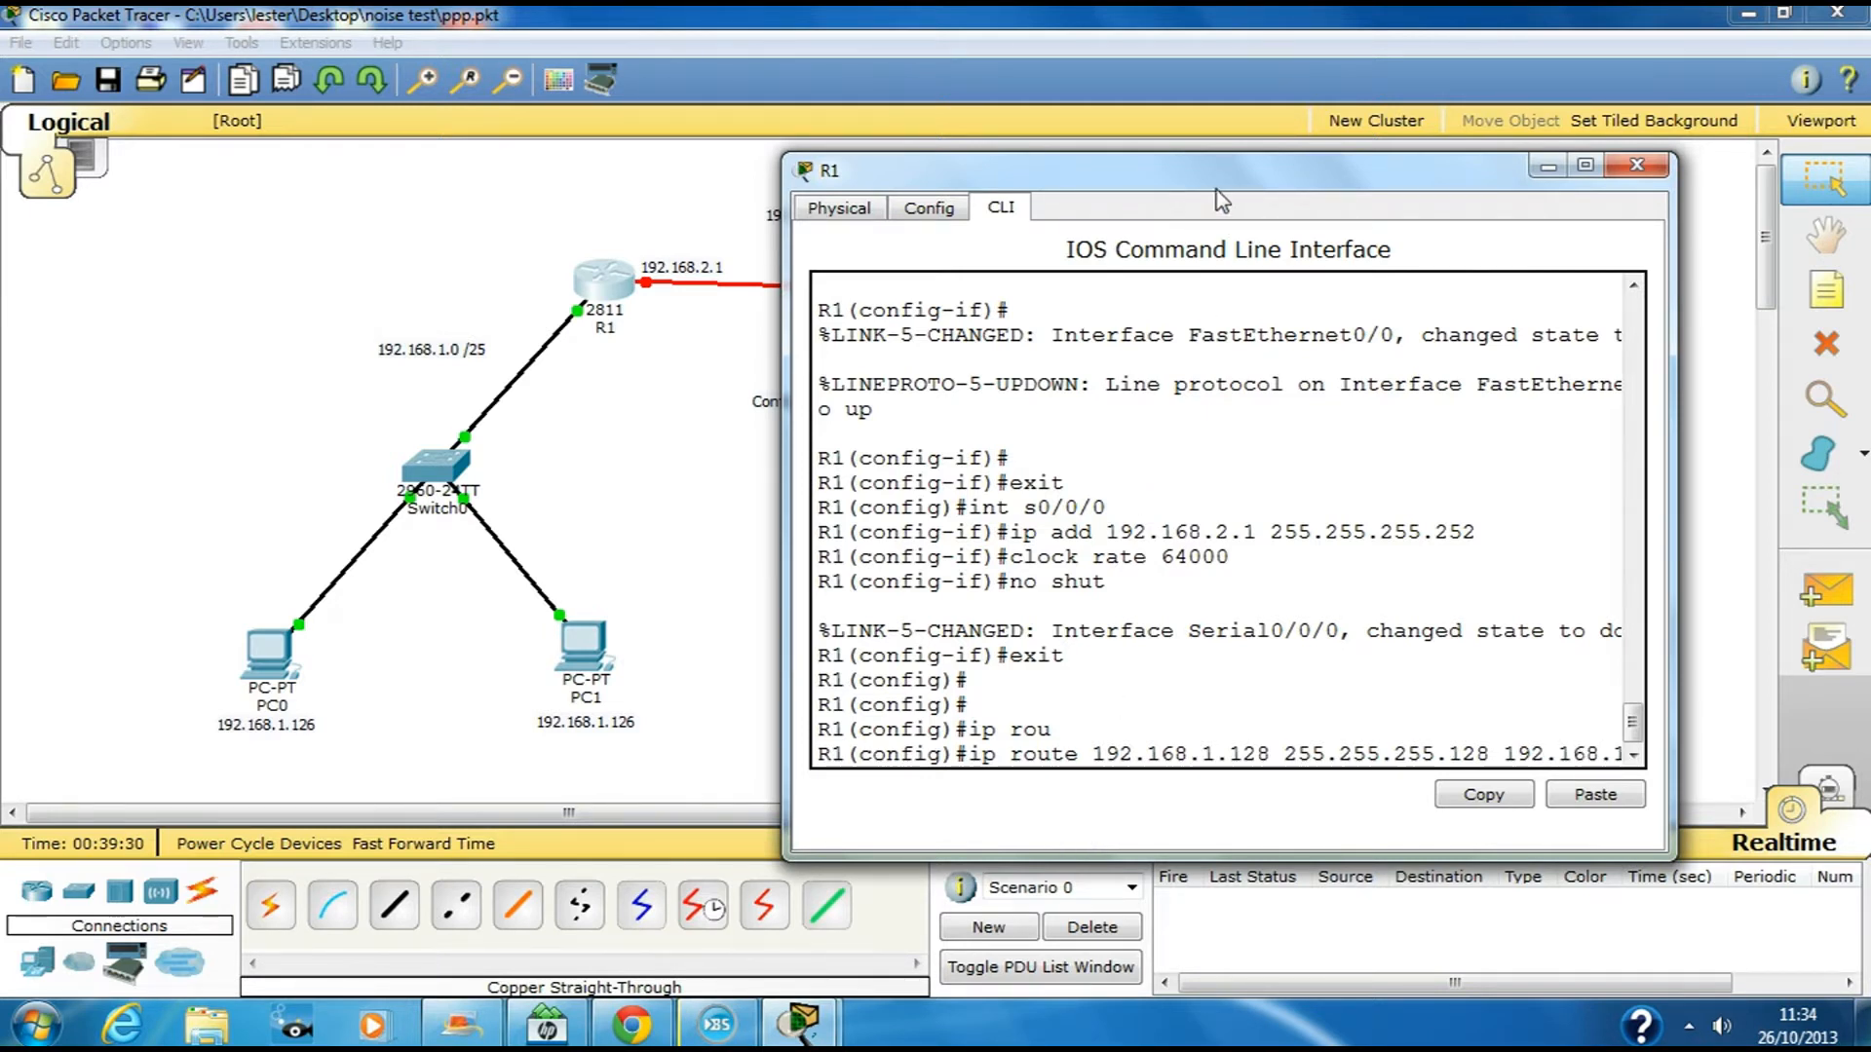
{"action": "left_click_drag", "start_coordinate": [1220, 200], "coordinate": [769, 290]}
{"action": "left_click_drag", "start_coordinate": [1230, 692], "coordinate": [1371, 692]}
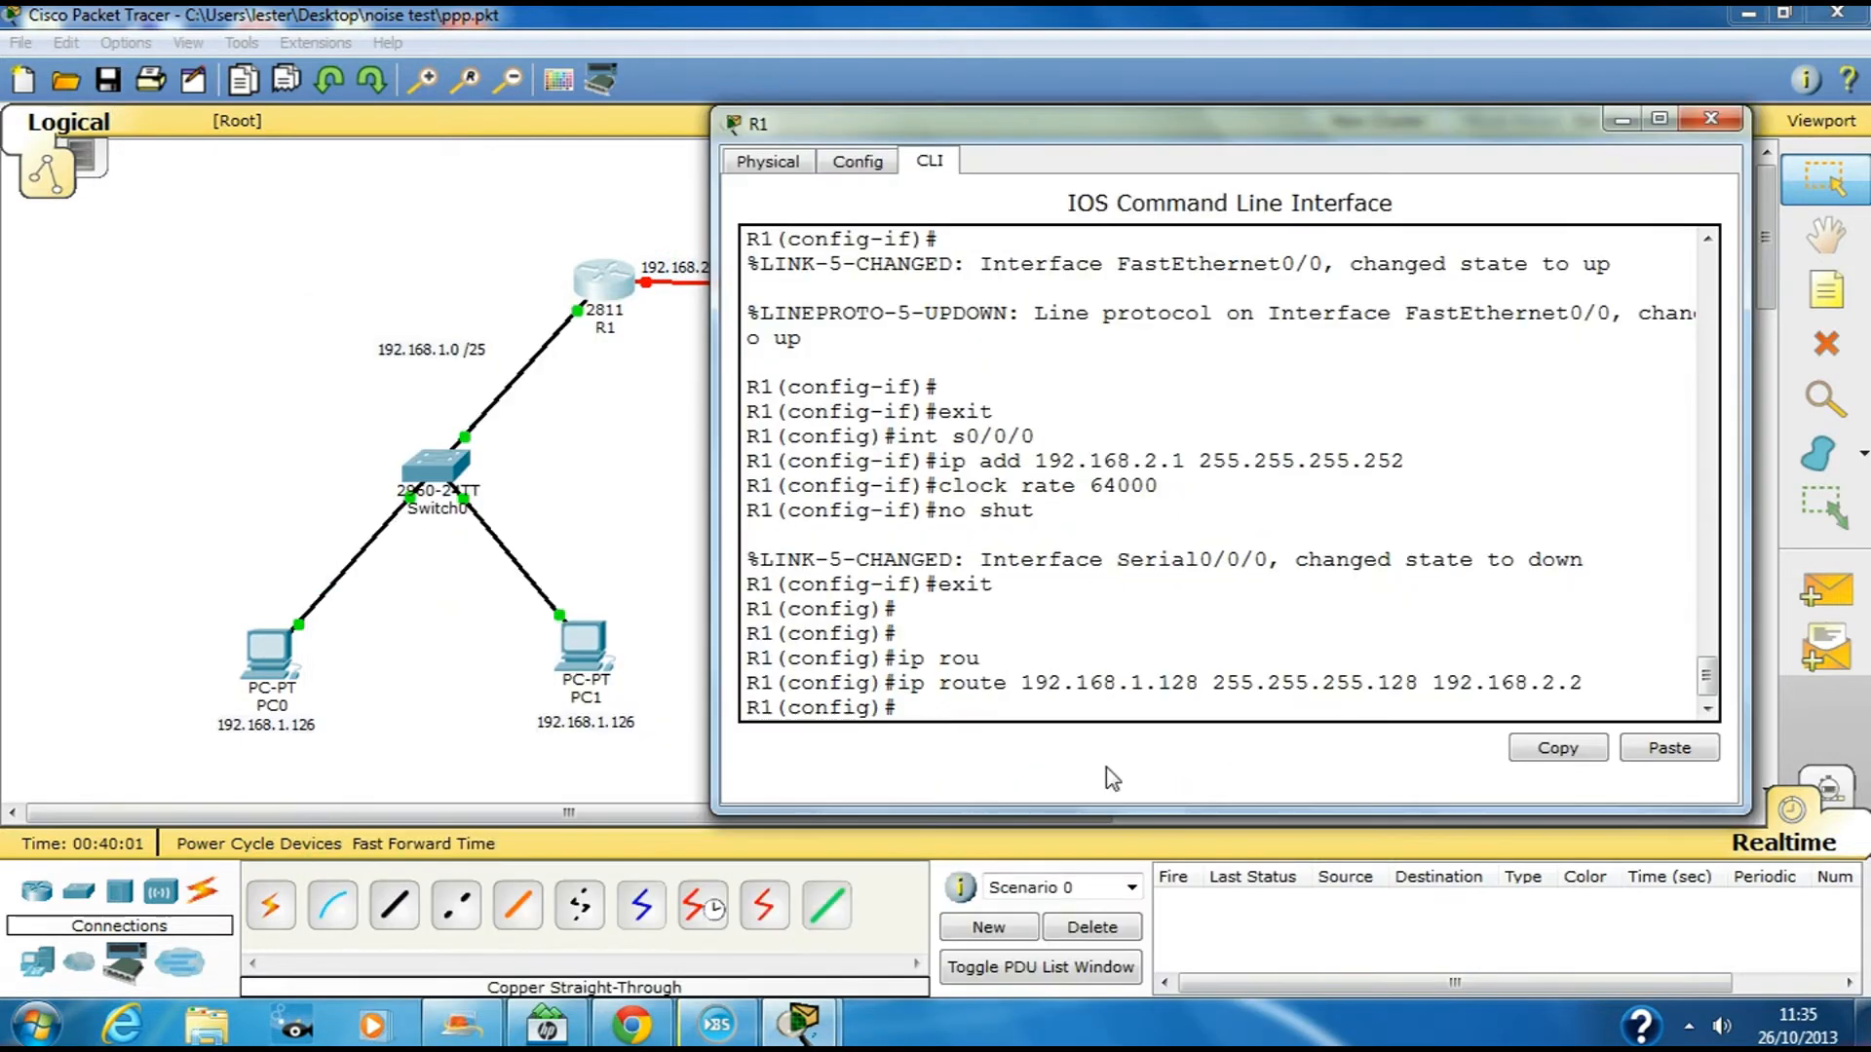
{"action": "key", "text": "Return"}
{"action": "key", "text": "Return"}
{"action": "key", "text": "Return"}
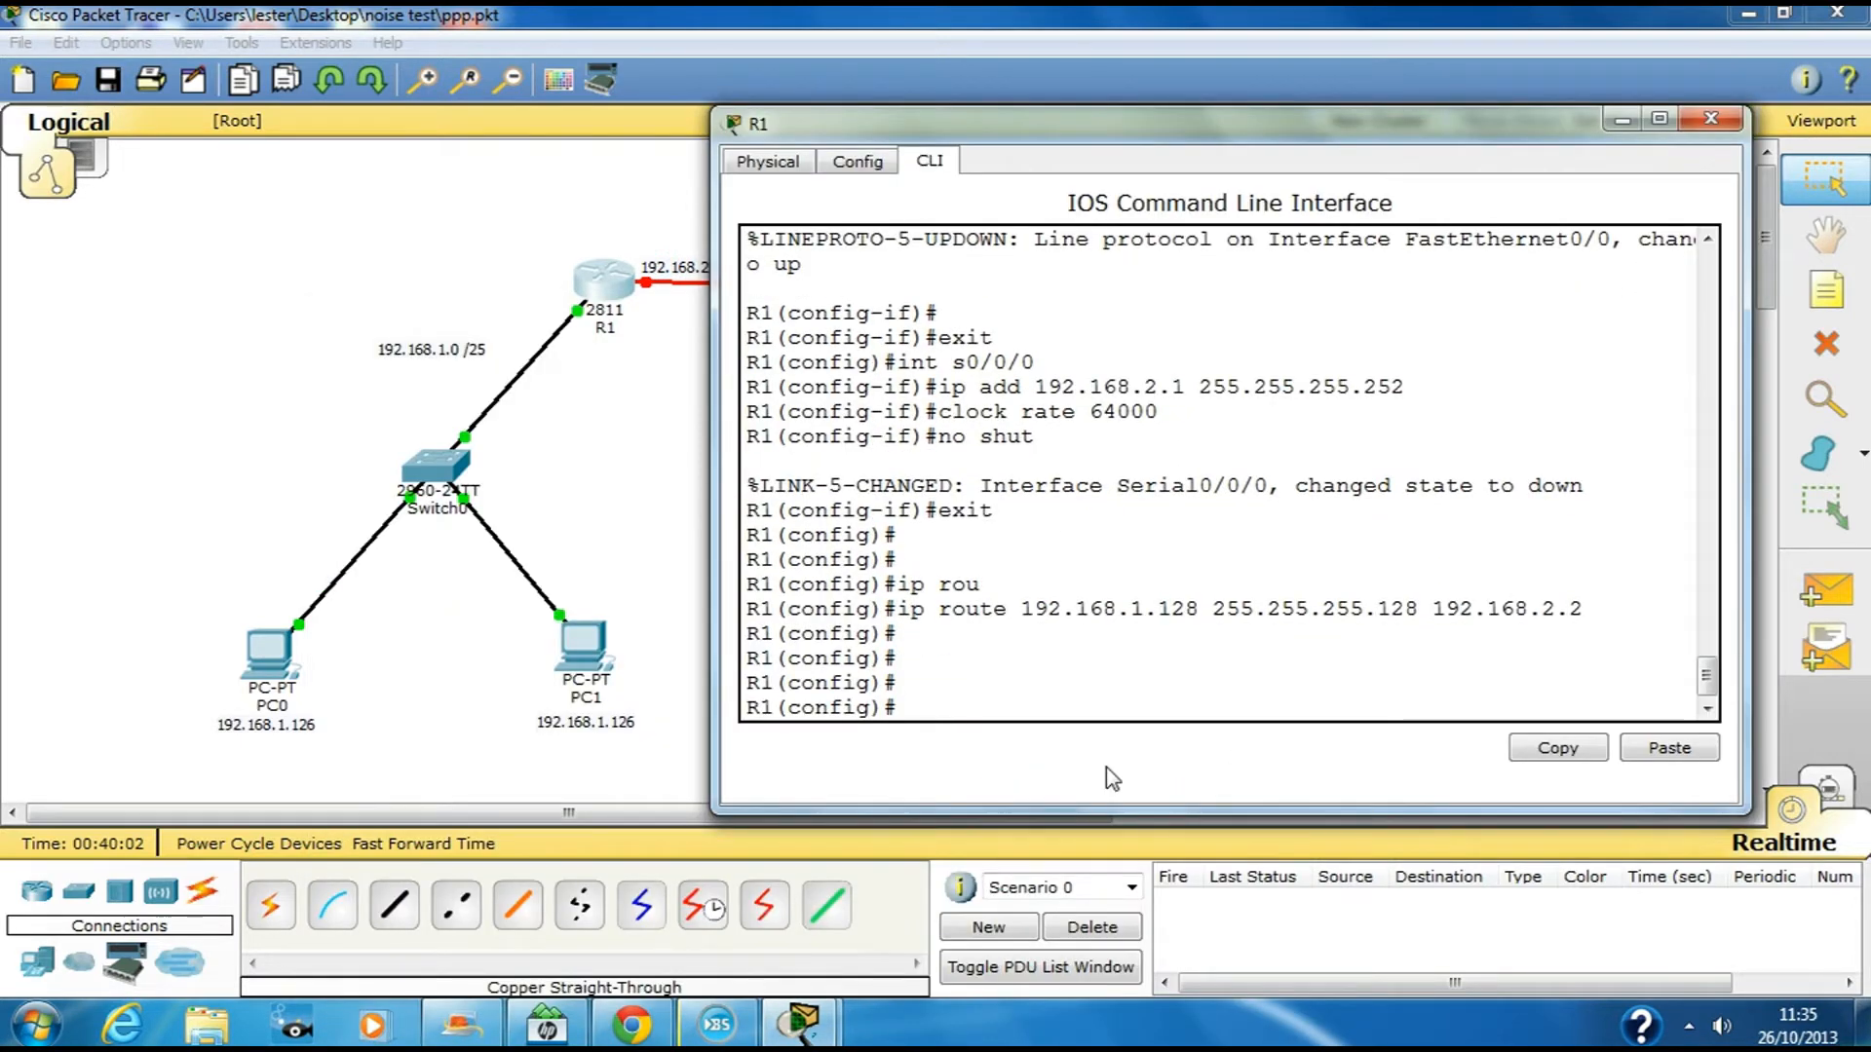
Return to privileged mode and run sh int s0/0/0 to show Serial0/0/0 down/down
{"action": "key", "text": "ctrl+z"}
{"action": "key", "text": "Return"}
{"action": "key", "text": "Return"}
{"action": "key", "text": "Return"}
{"action": "key", "text": "Return"}
{"action": "key", "text": "Return"}
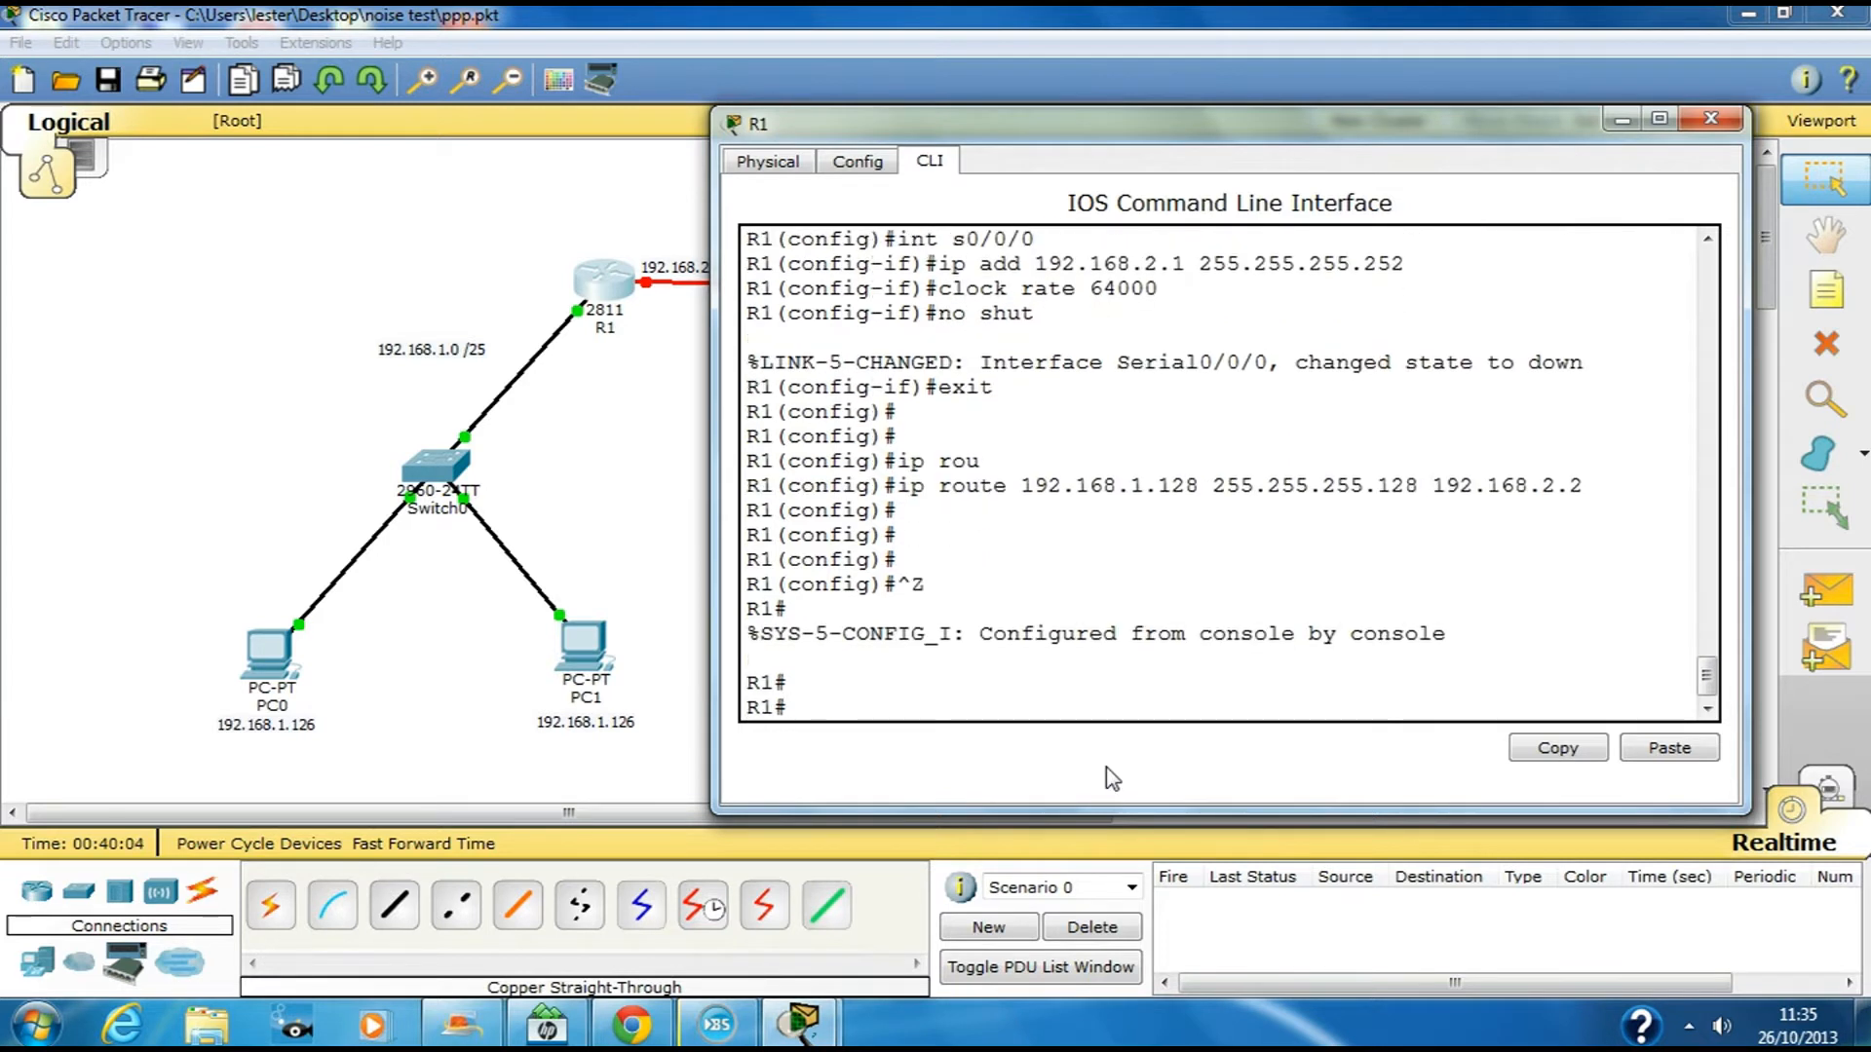
{"action": "type", "text": "sh"}
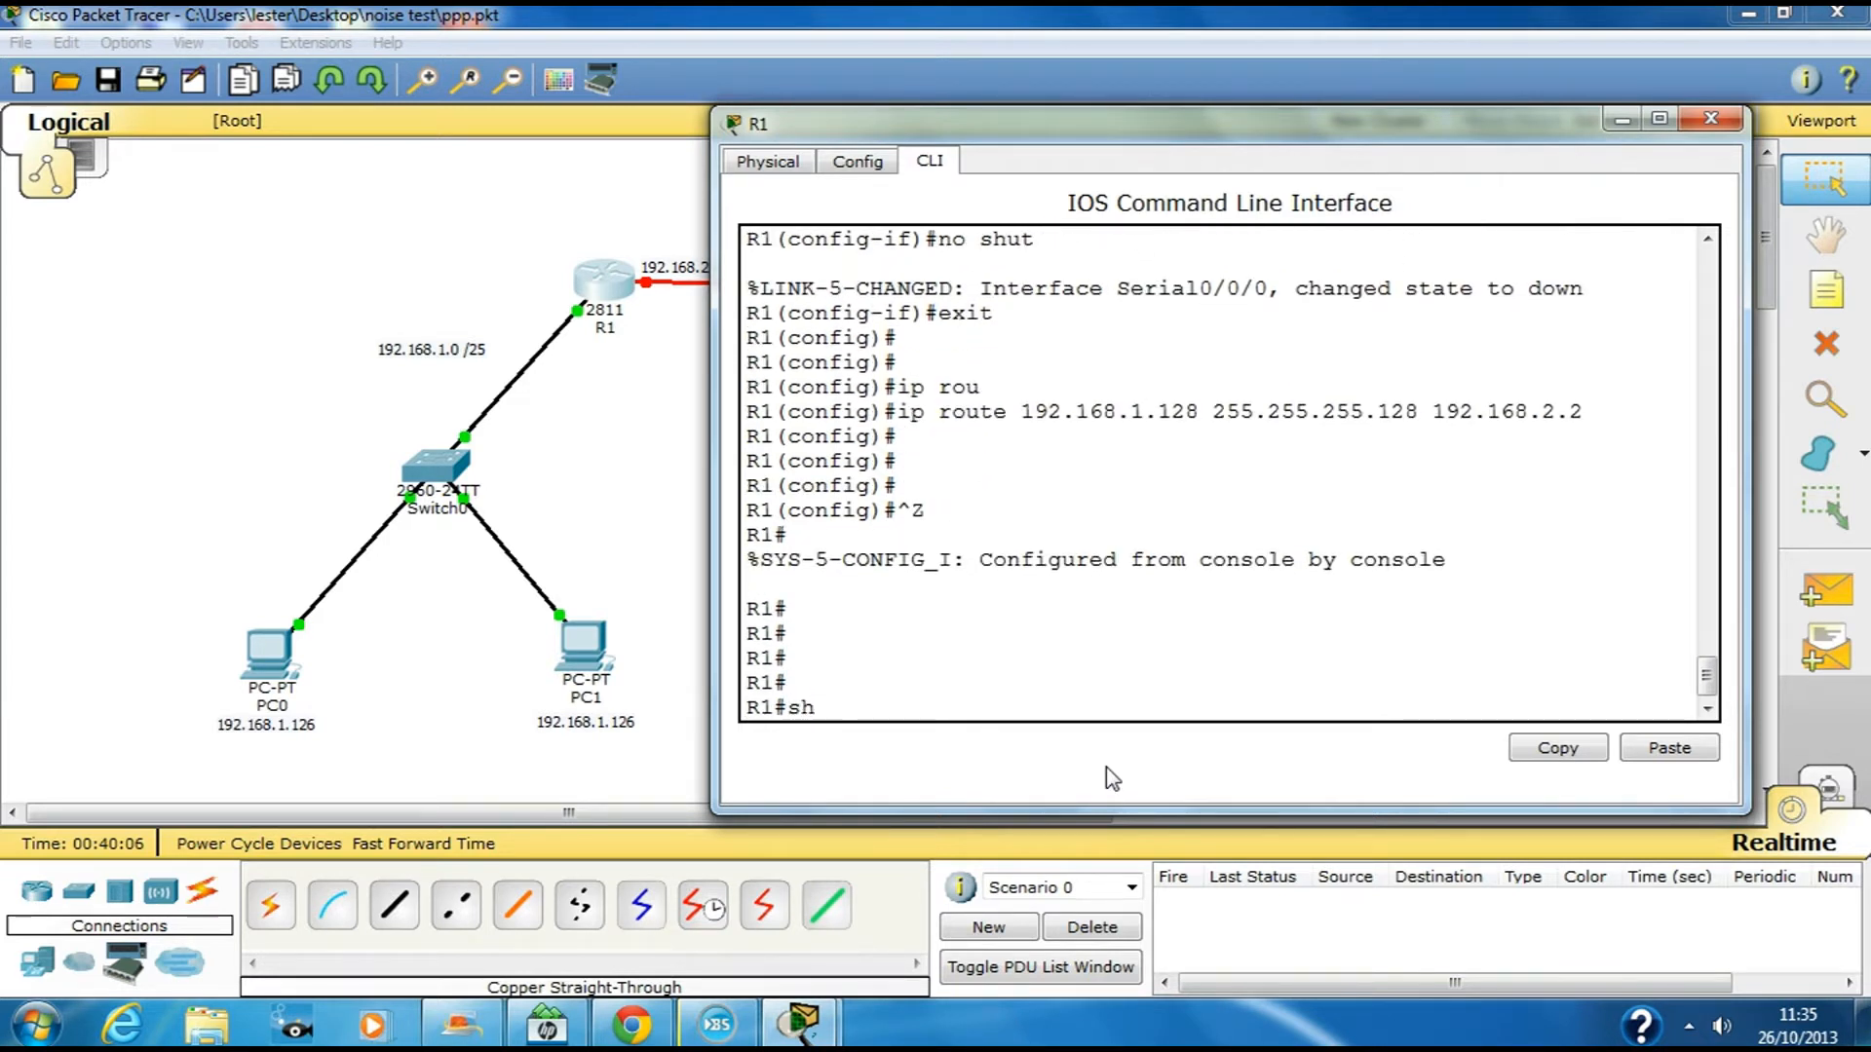
{"action": "type", "text": " int s0/0/0"}
{"action": "key", "text": "Return"}
{"action": "key", "text": "space"}
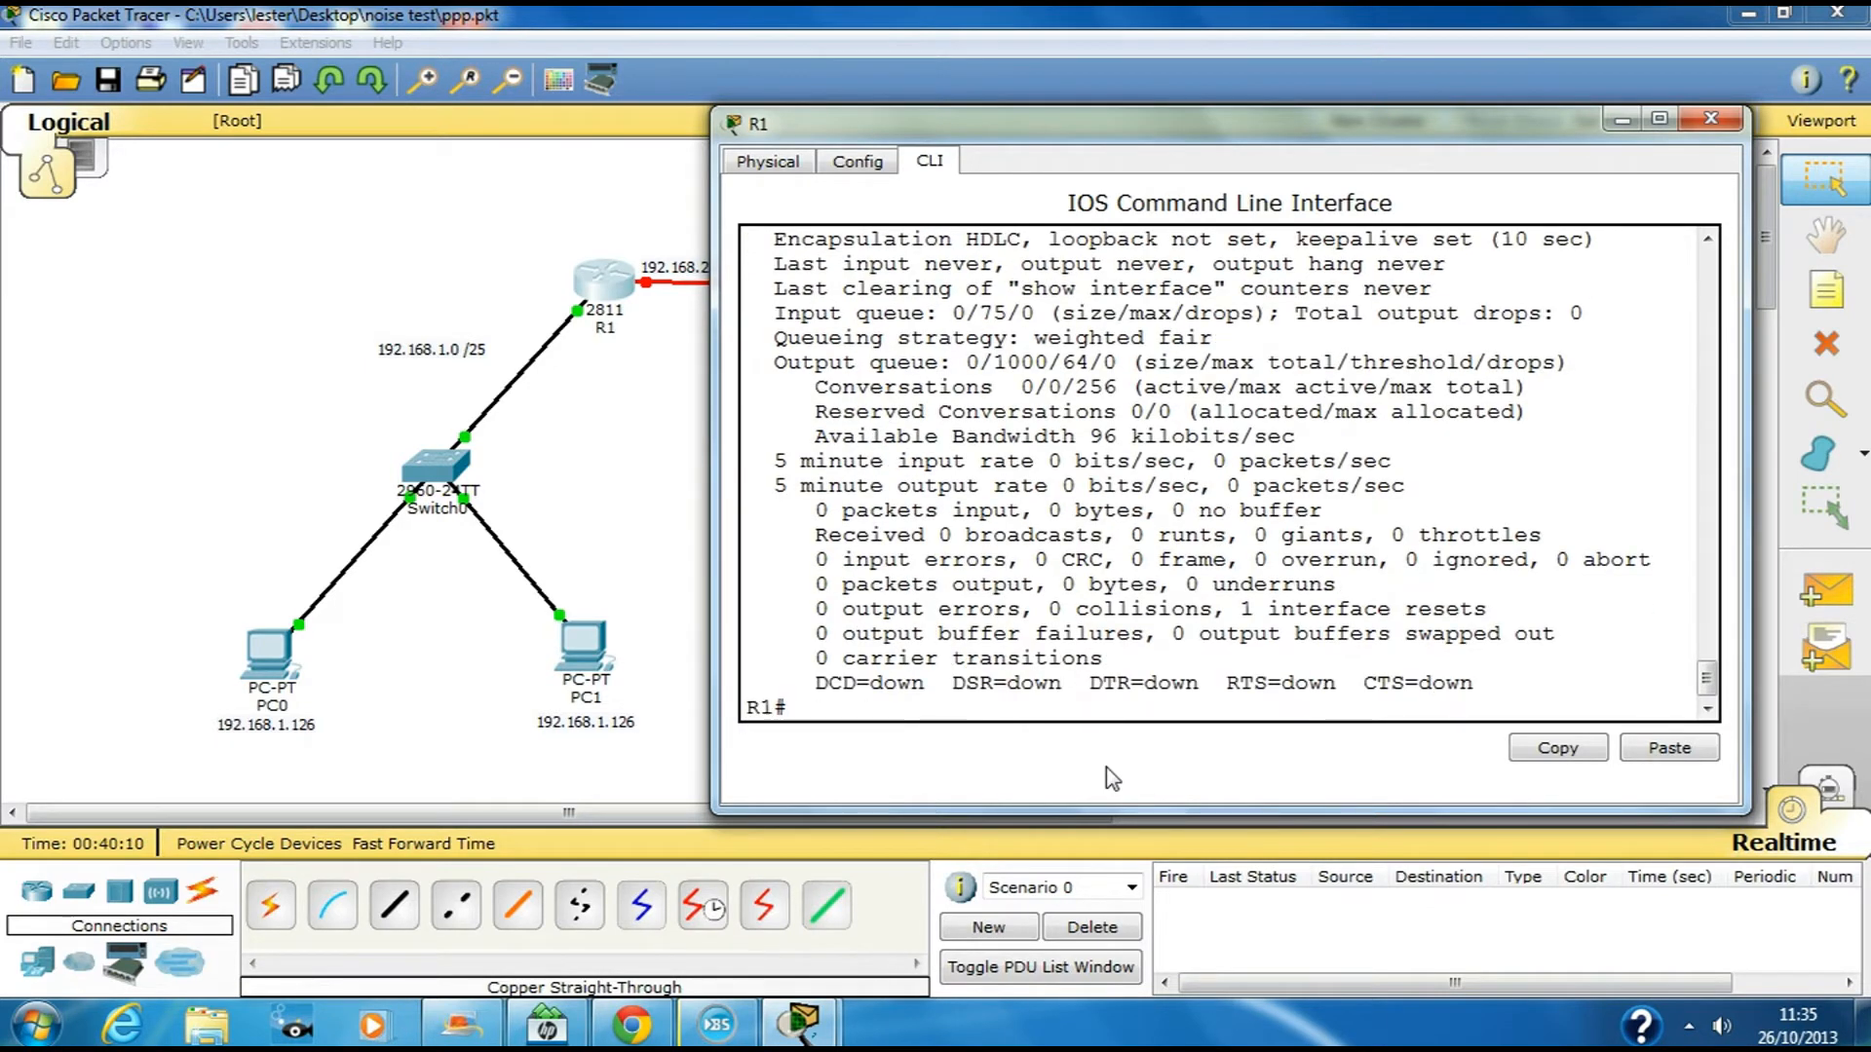
{"action": "scroll", "coordinate": [863, 471], "scroll_direction": "up", "scroll_amount": 1}
{"action": "scroll", "coordinate": [863, 470], "scroll_direction": "up", "scroll_amount": 2}
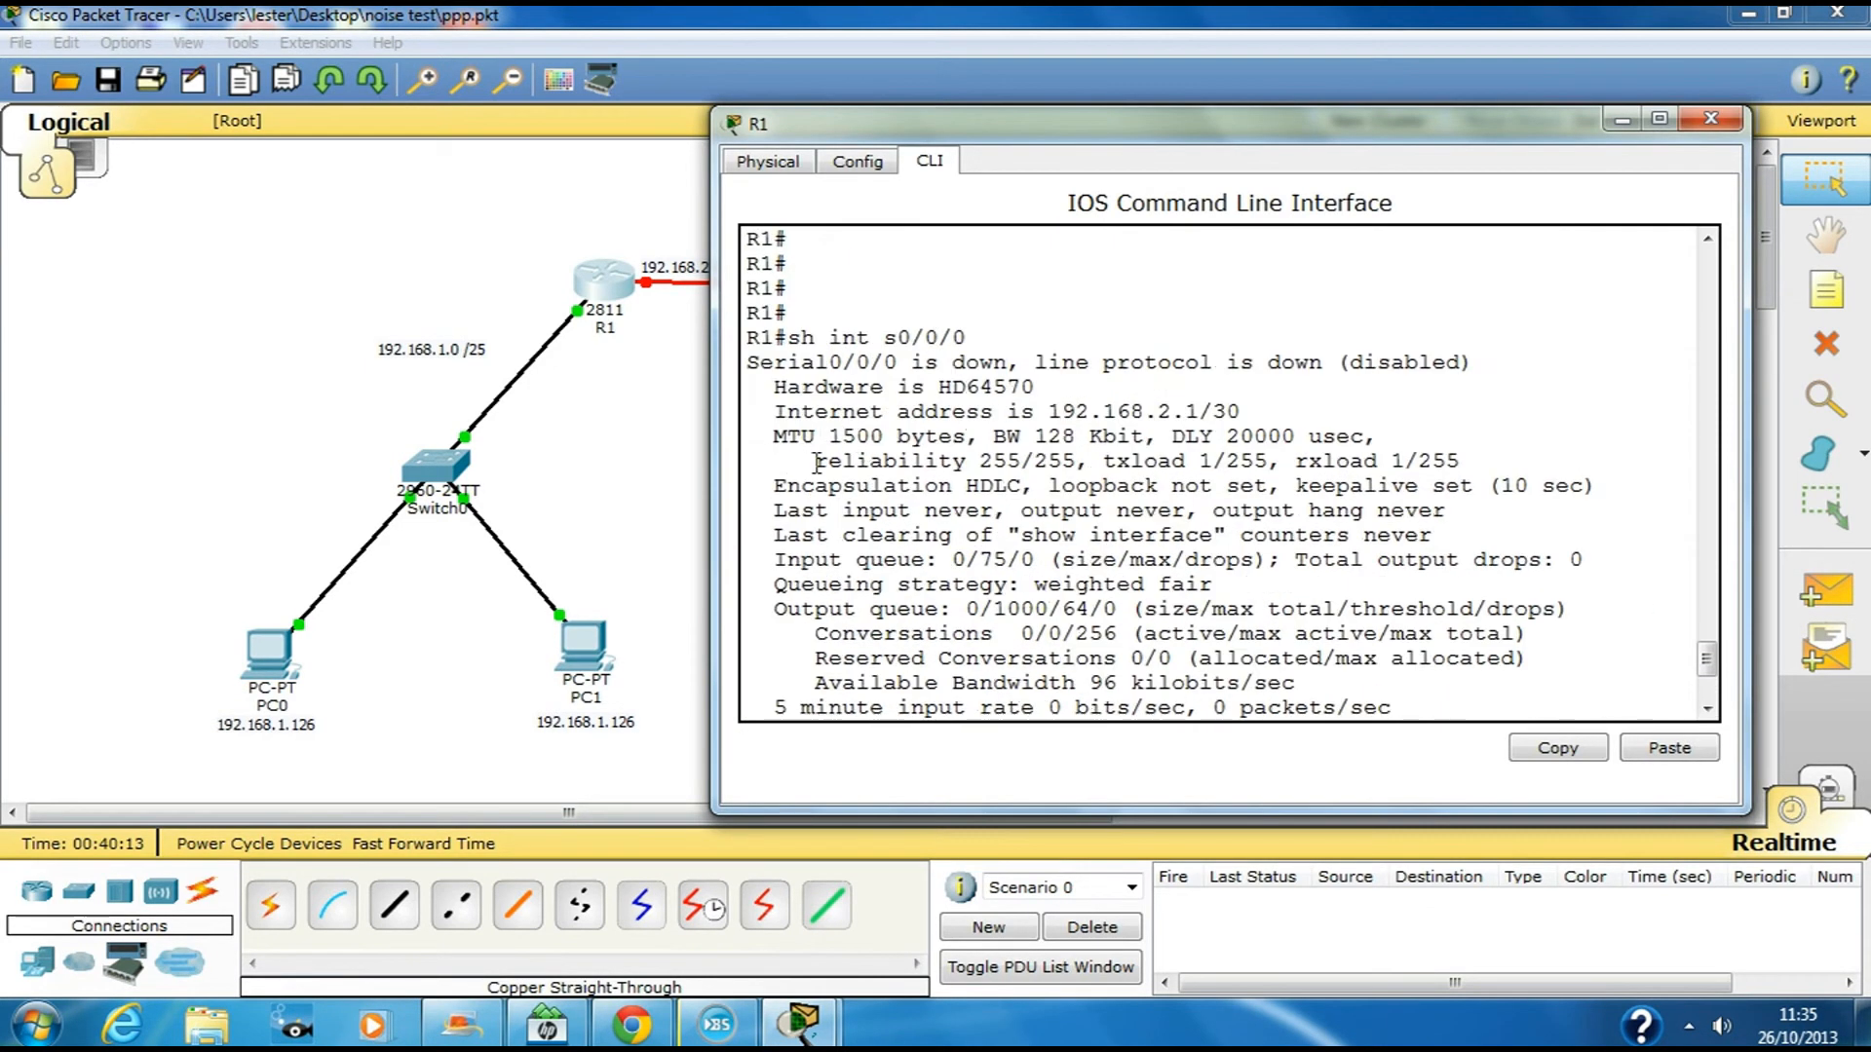
Highlight the Encapsulation HDLC line in the output, then close R1's console
{"action": "left_click_drag", "start_coordinate": [774, 484], "coordinate": [1031, 485]}
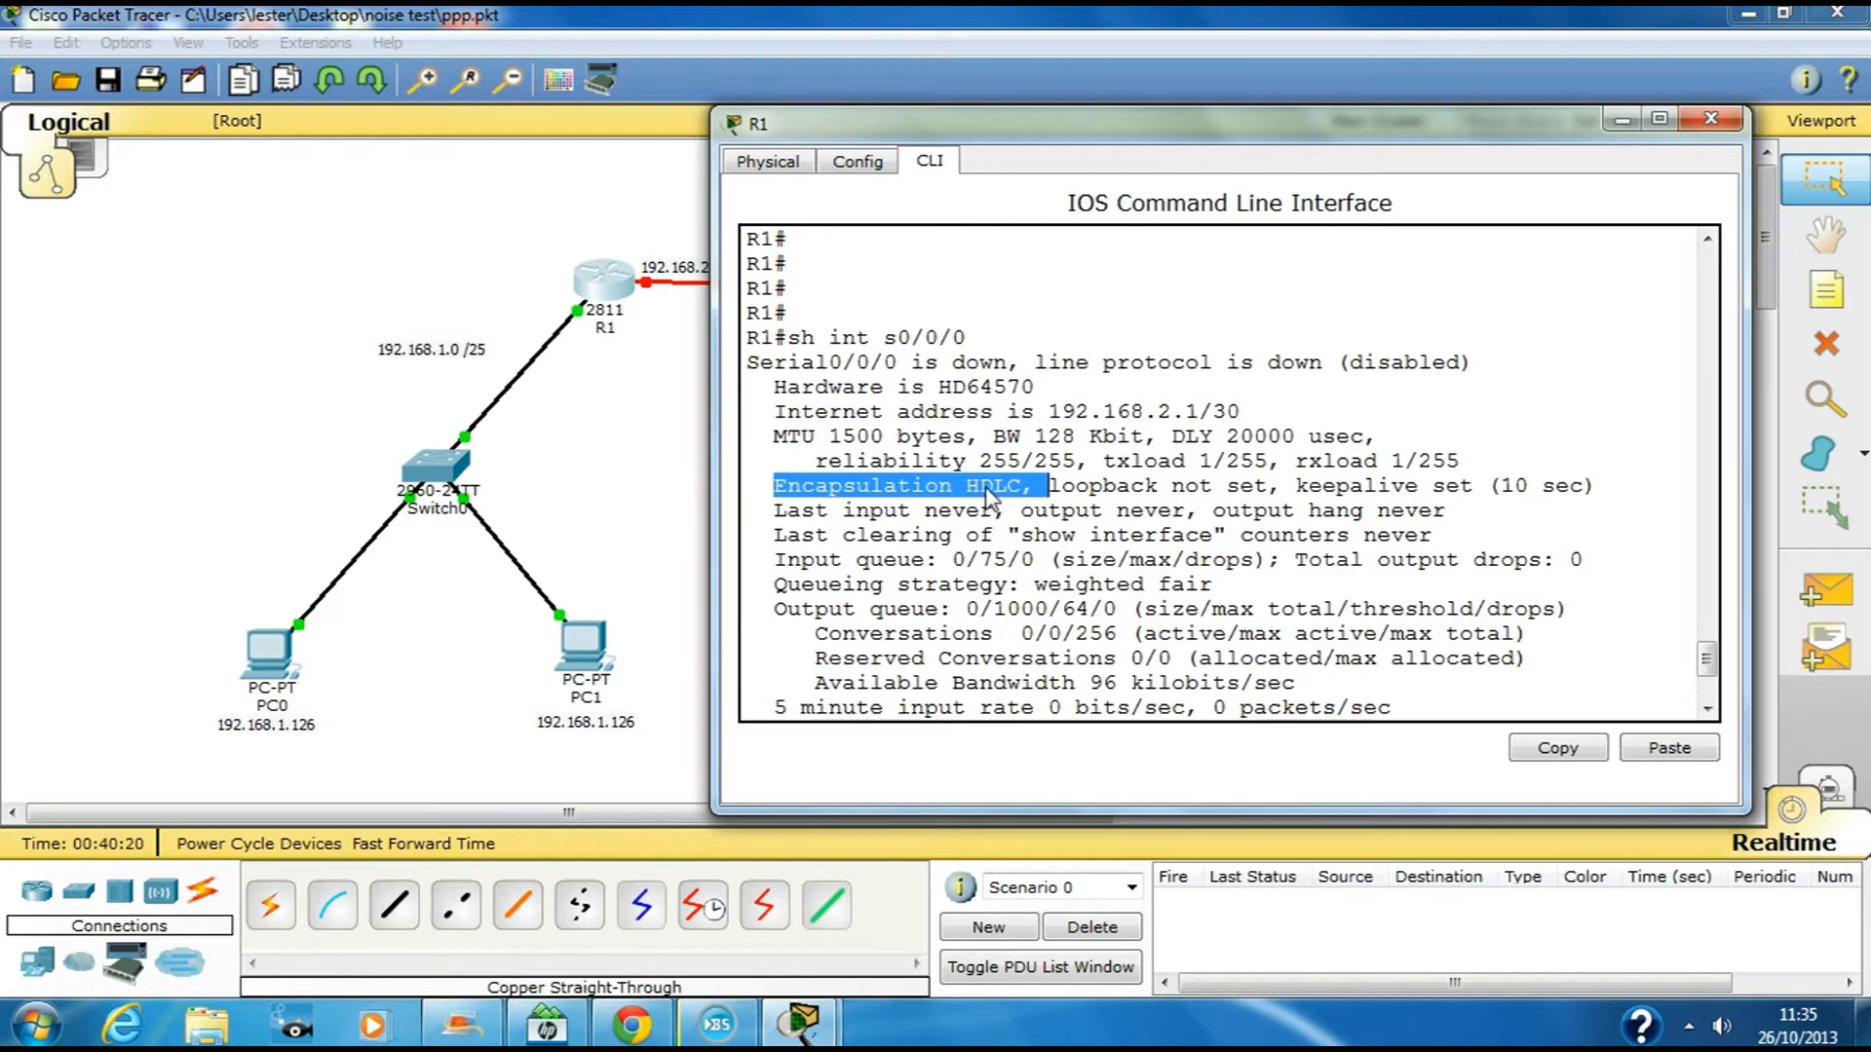
{"action": "left_click", "coordinate": [1078, 639]}
{"action": "scroll", "coordinate": [1080, 672], "scroll_direction": "down", "scroll_amount": 3}
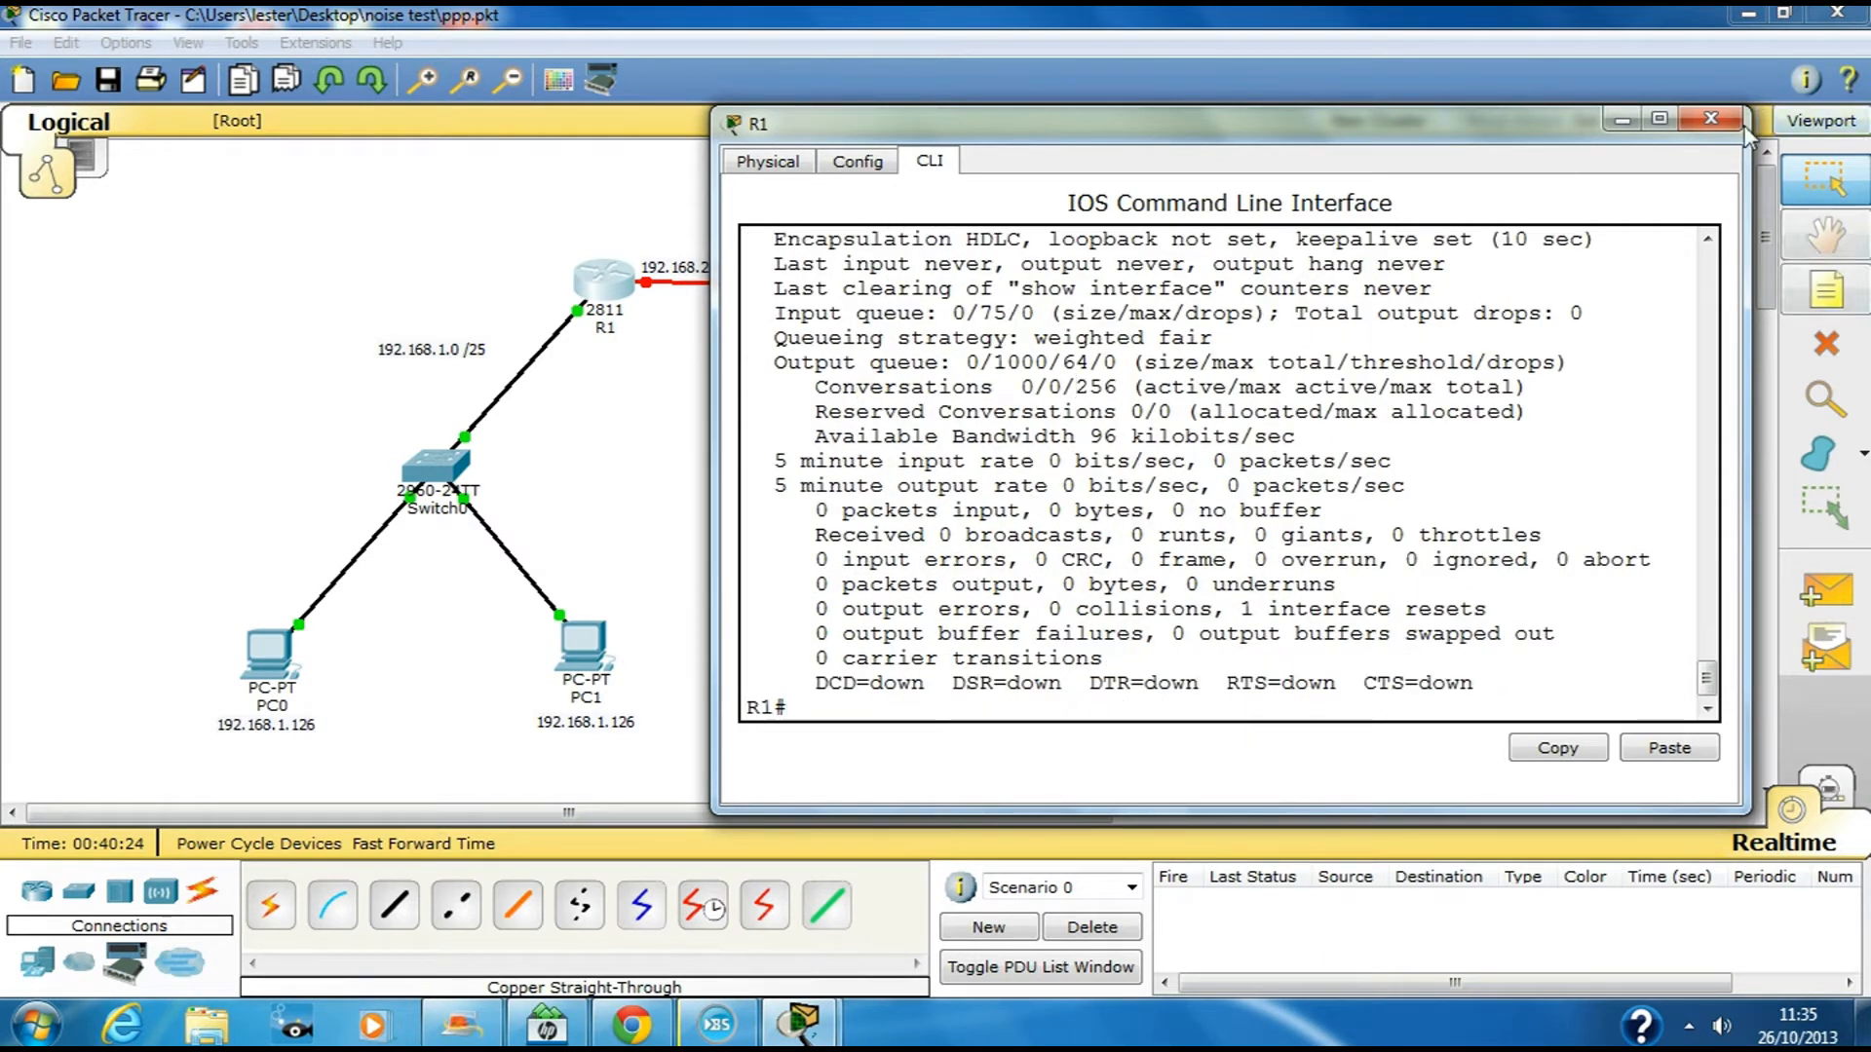
{"action": "left_click", "coordinate": [1710, 118]}
In R2's console, give FastEthernet0/0 the address 192.168.1.129 255.255.255.128 and enable it
{"action": "left_click", "coordinate": [1050, 282]}
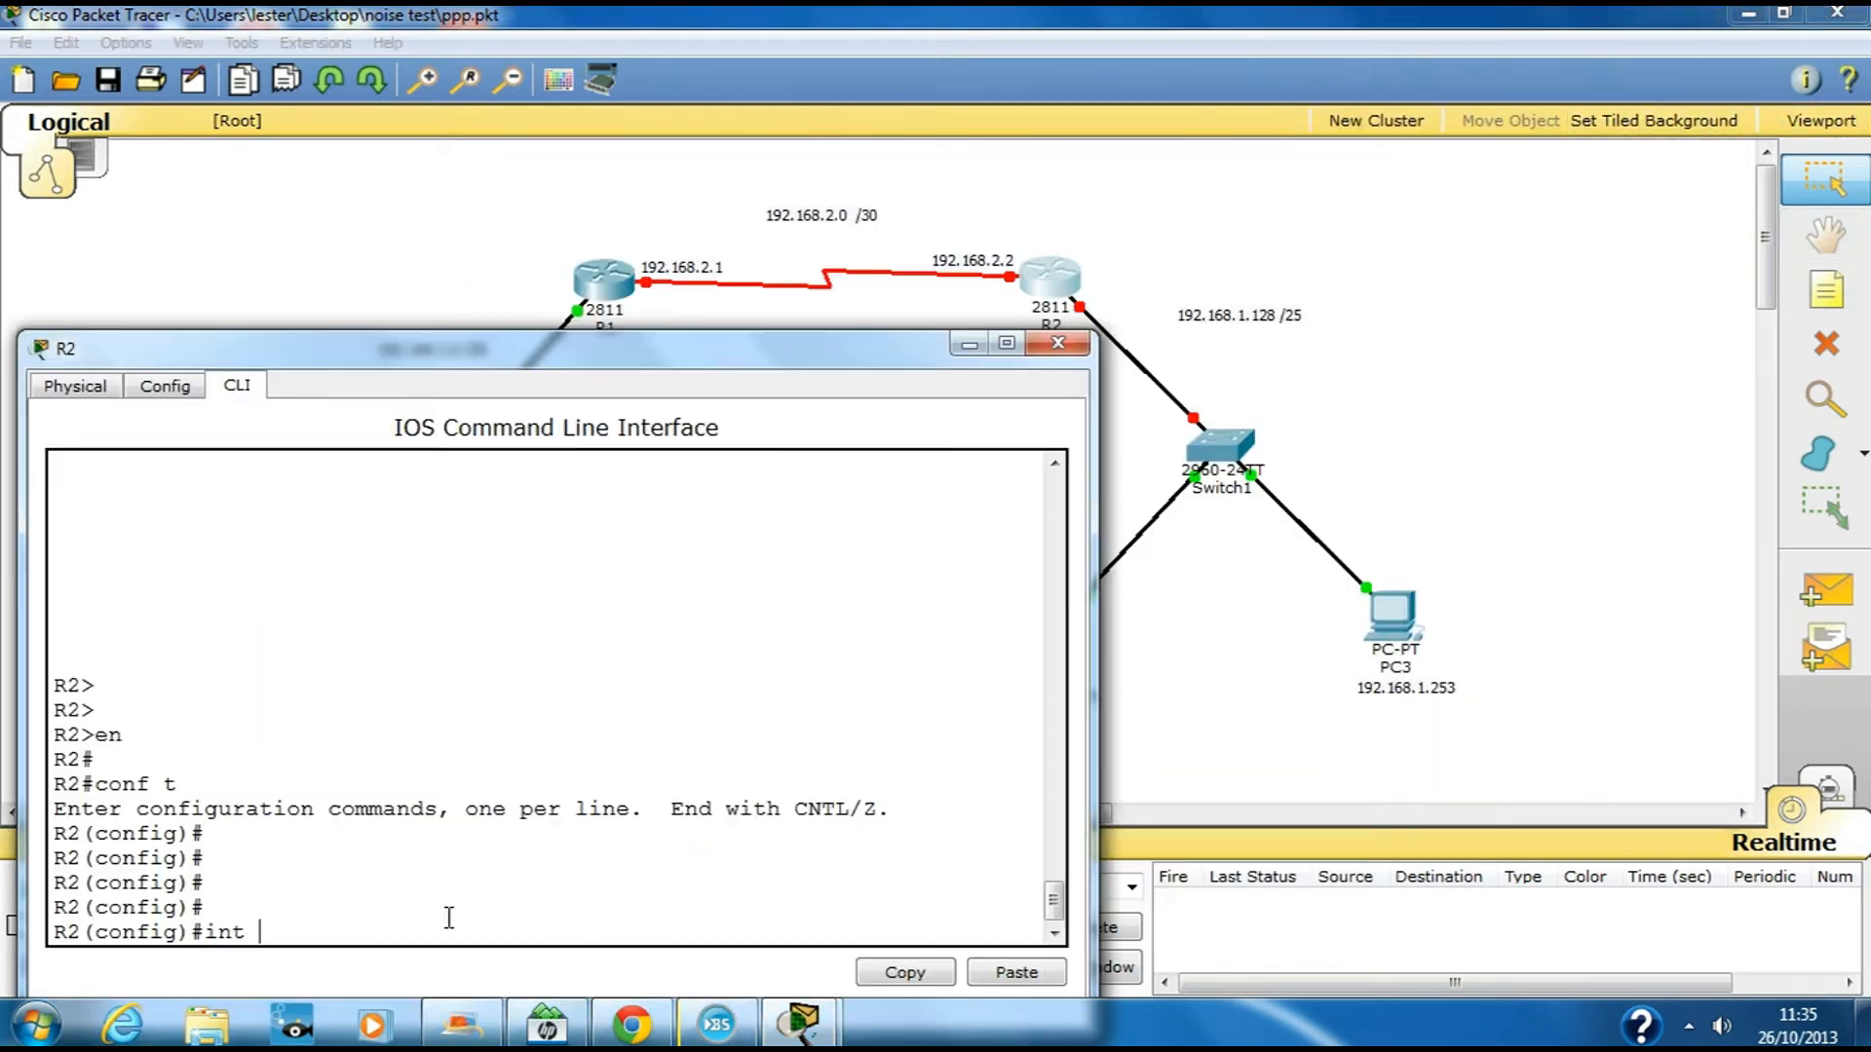
{"action": "type", "text": "fa0/0"}
{"action": "key", "text": "Return"}
{"action": "type", "text": "ip "}
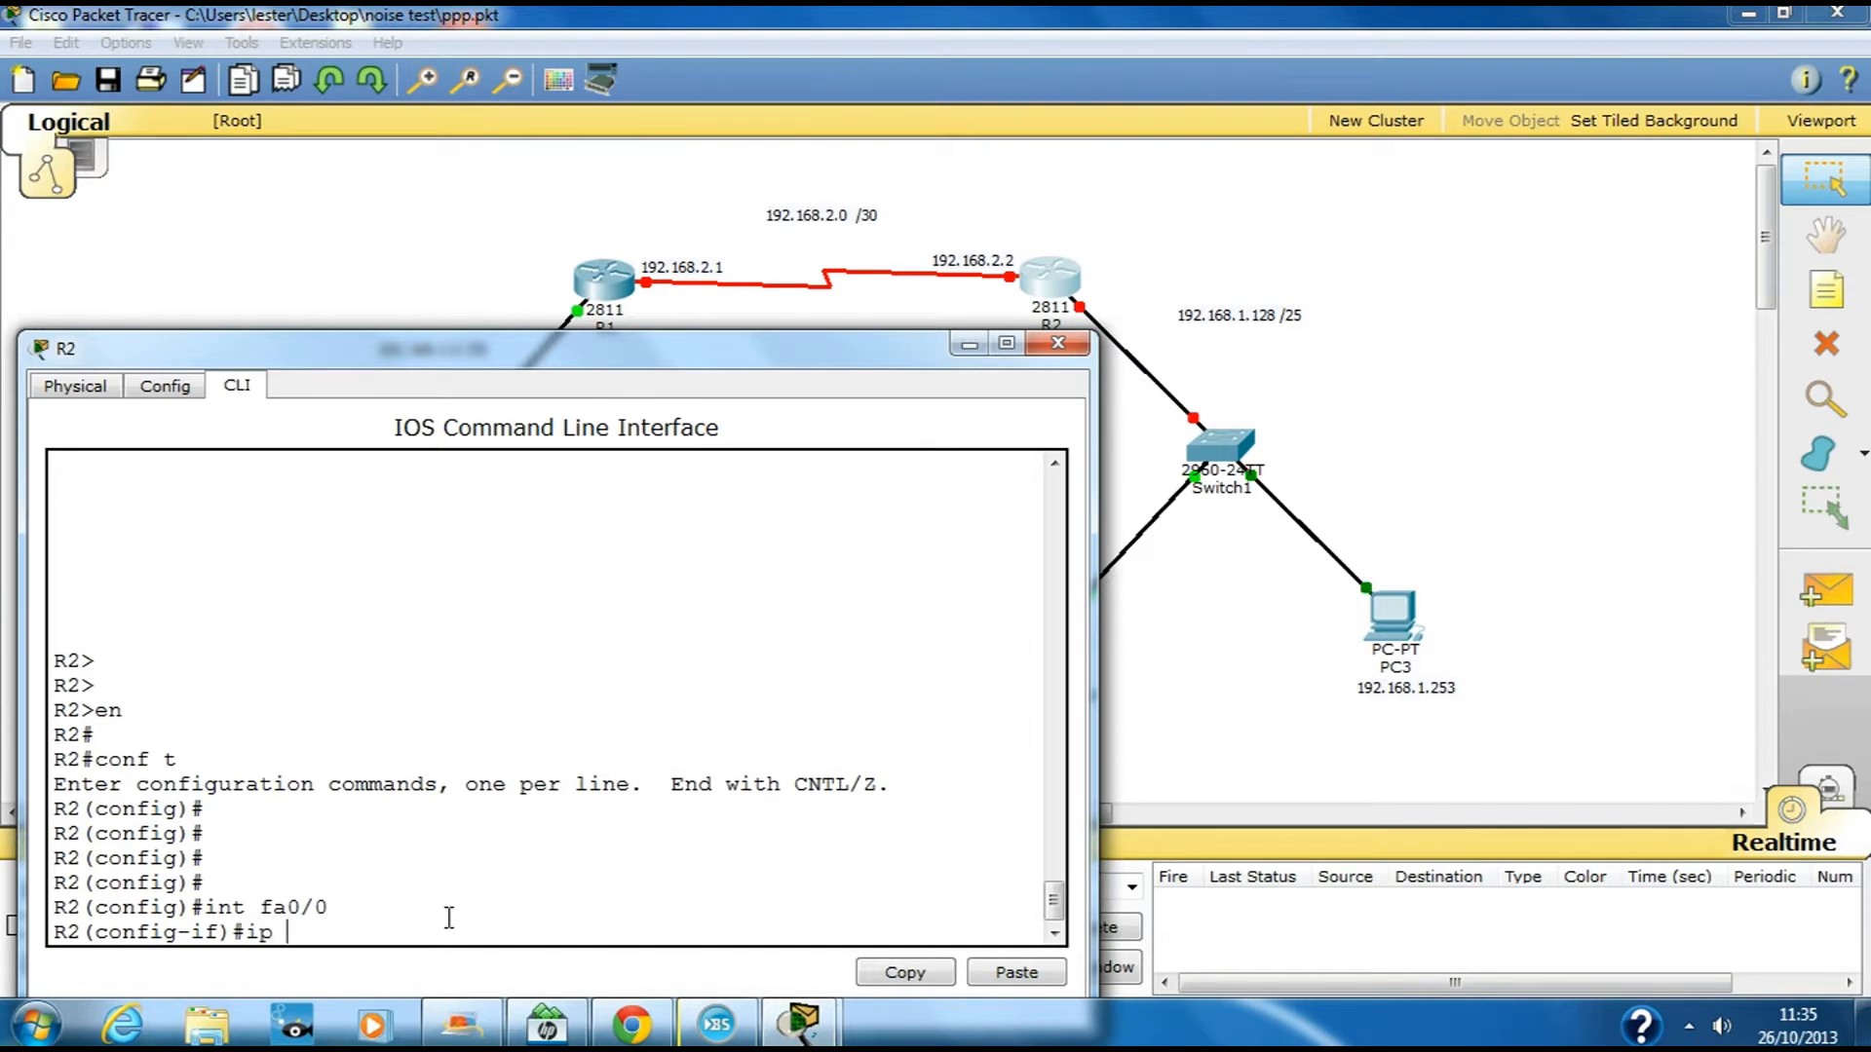
{"action": "type", "text": "add 192.168.1.129 255.255.255.128"}
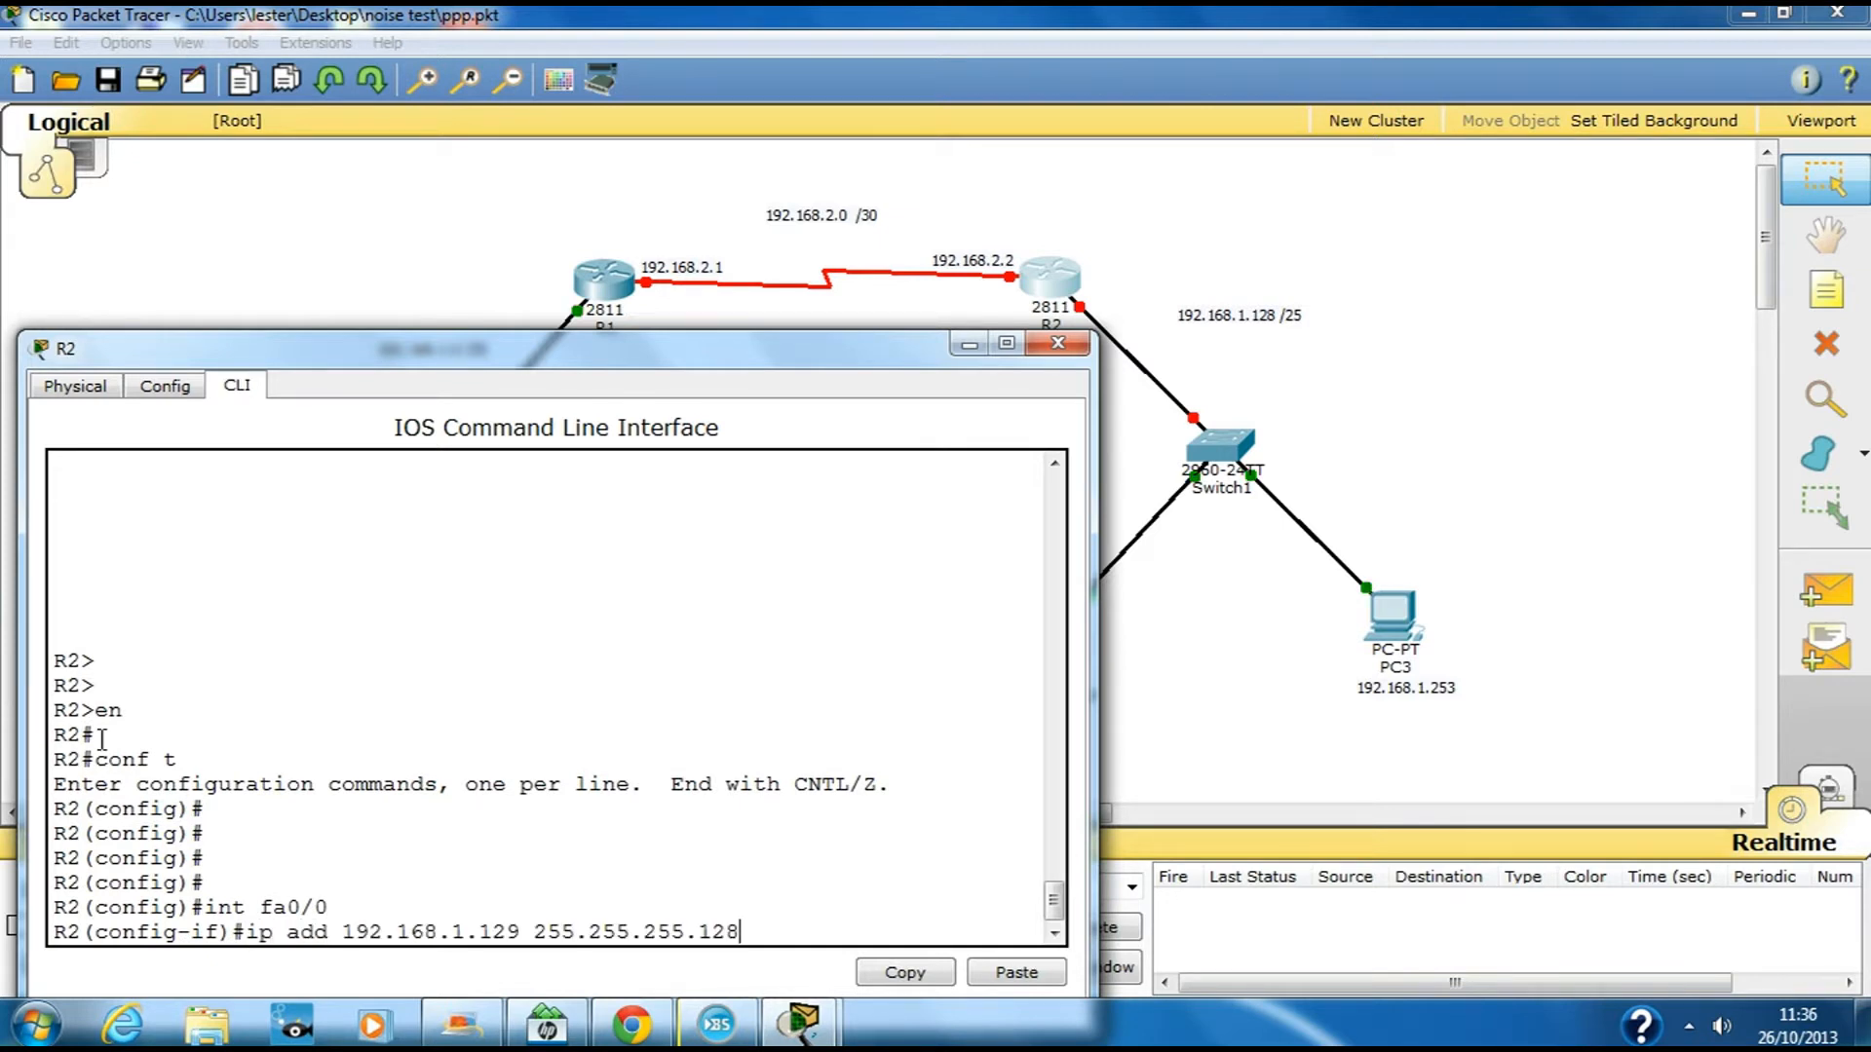
{"action": "key", "text": "Return"}
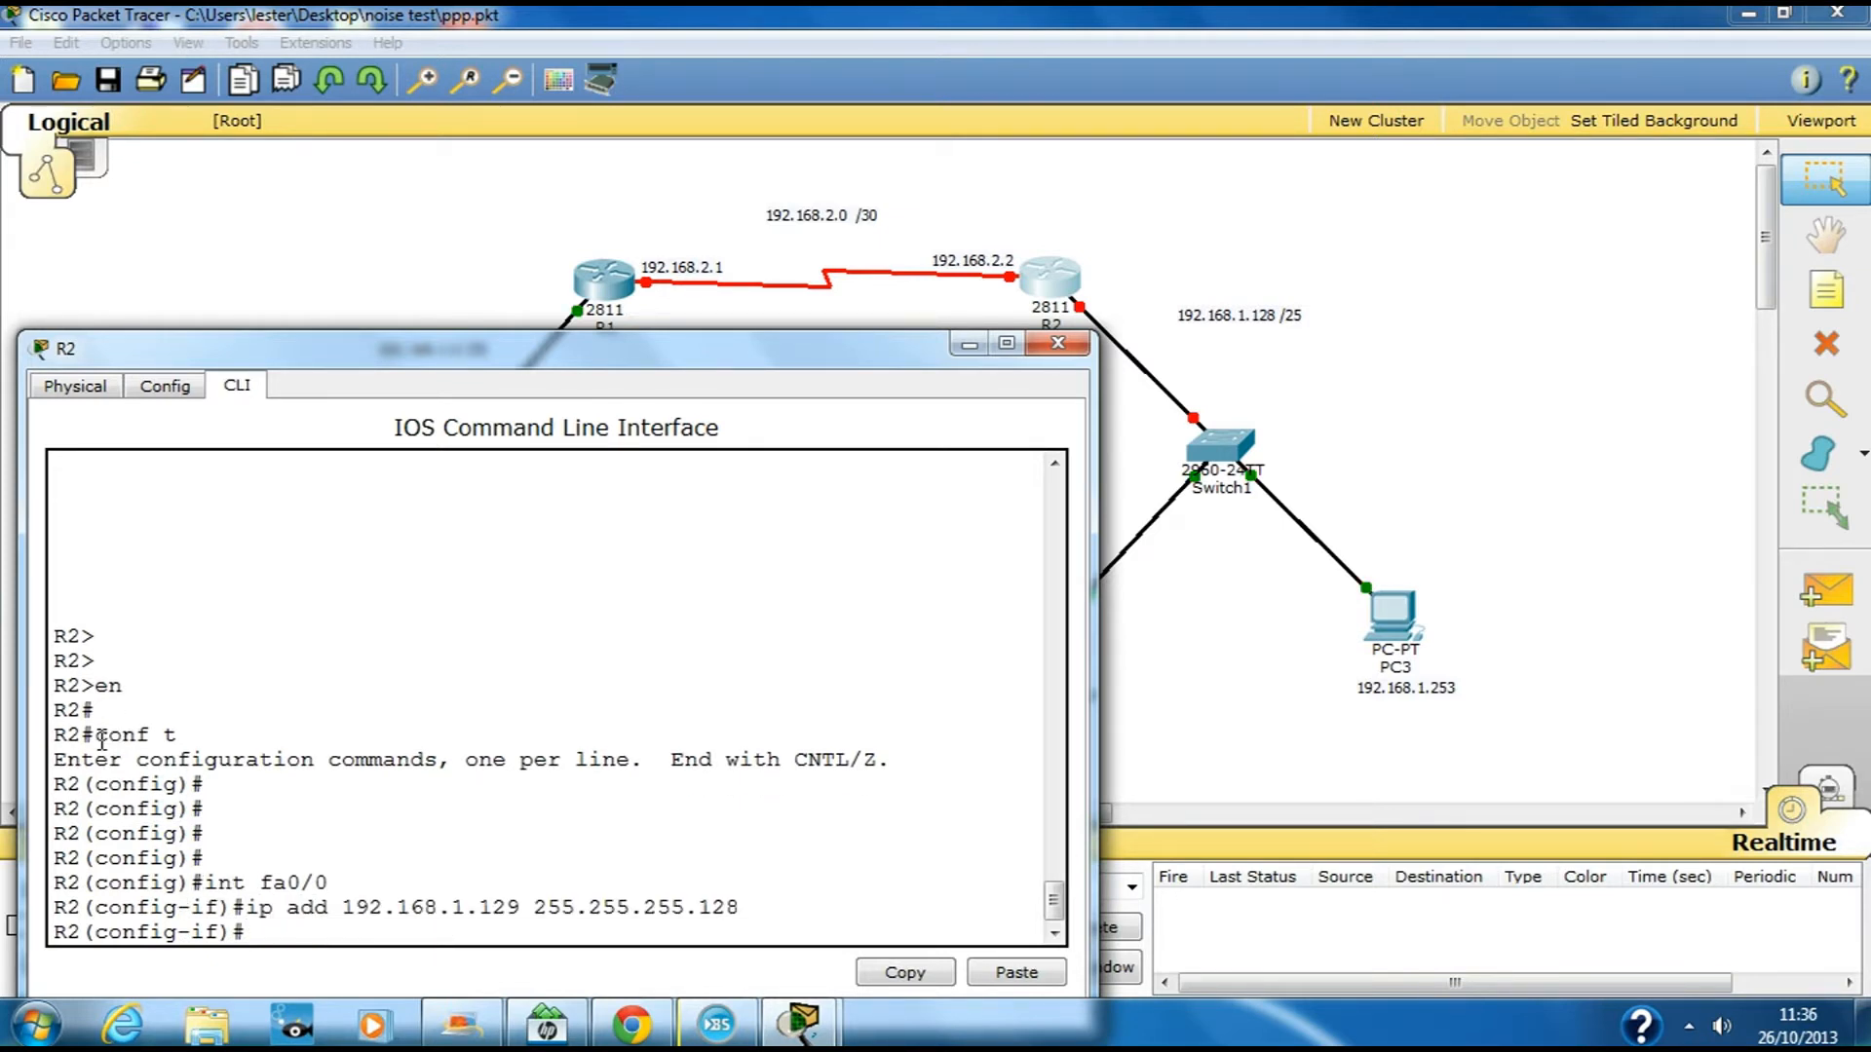
{"action": "type", "text": "no shut"}
{"action": "key", "text": "Return"}
{"action": "type", "text": "exit"}
{"action": "key", "text": "Return"}
{"action": "key", "text": "Return"}
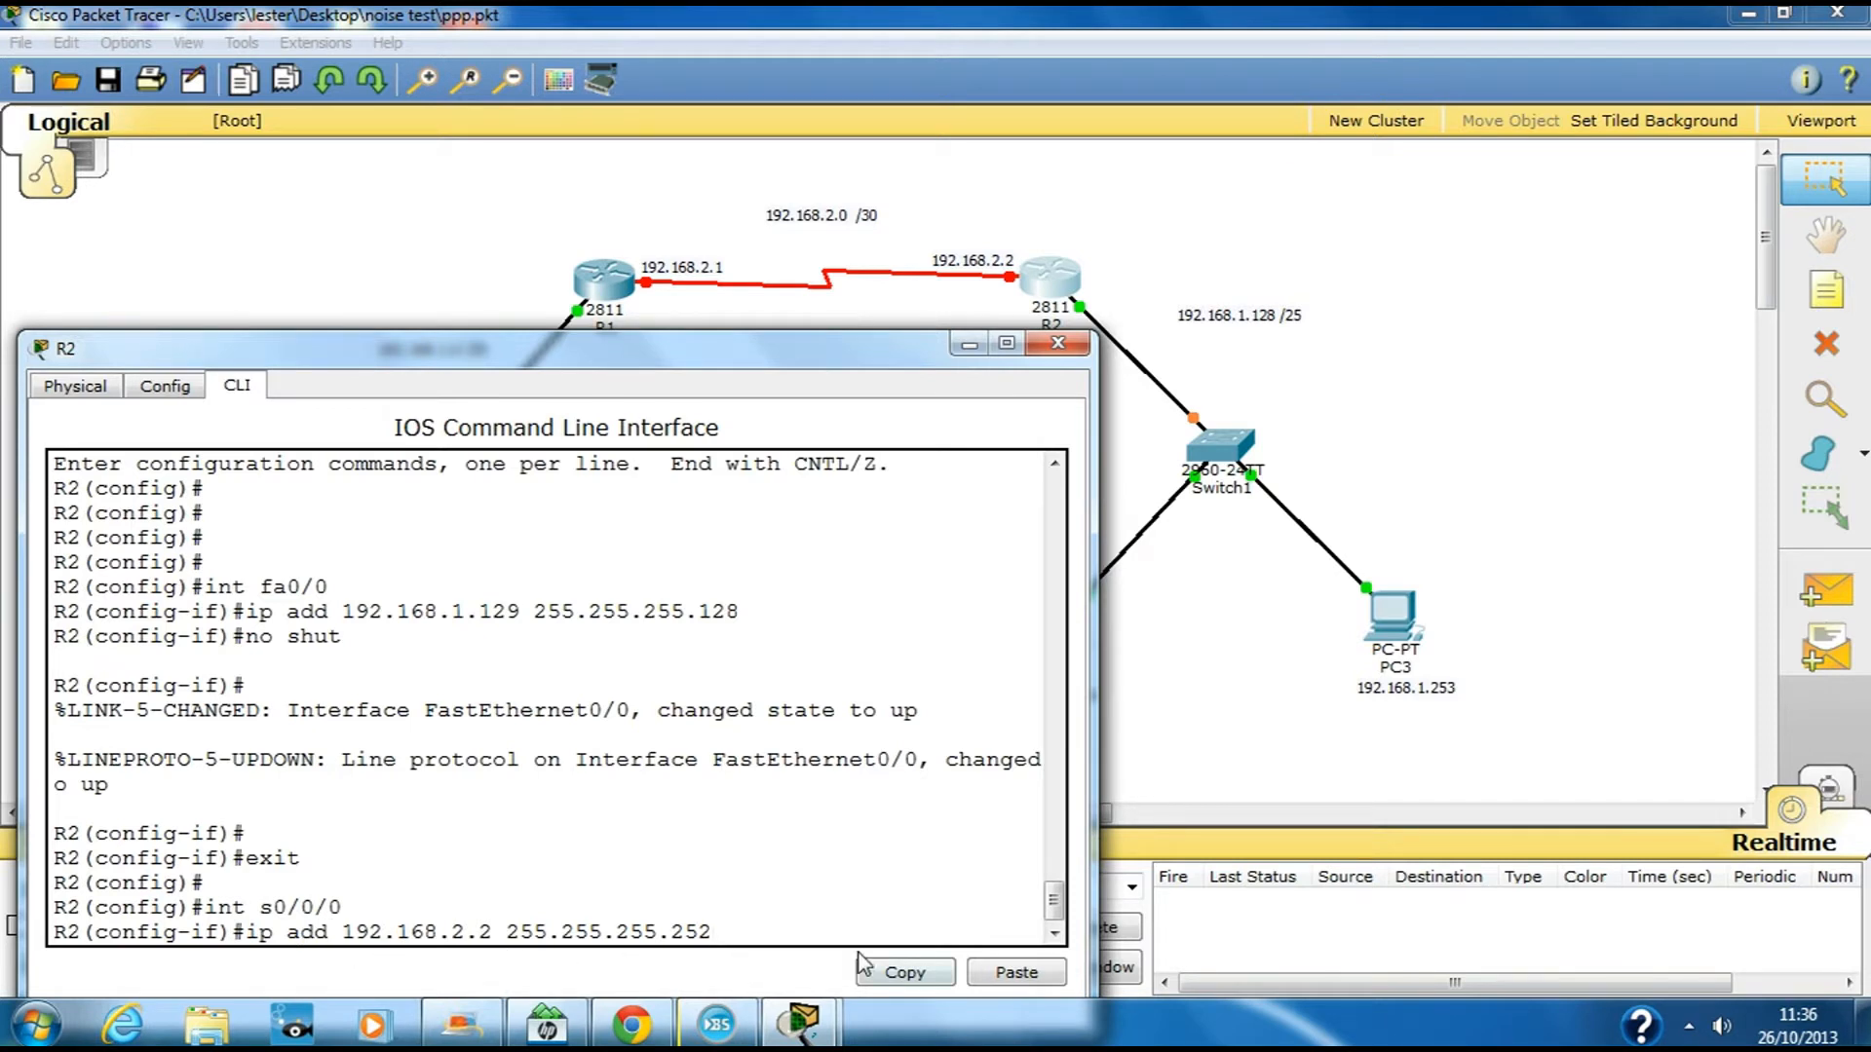
Apply 192.168.2.2 to R2's Serial0/0/0 and enable the interface
{"action": "key", "text": "Return"}
{"action": "type", "text": "no shut"}
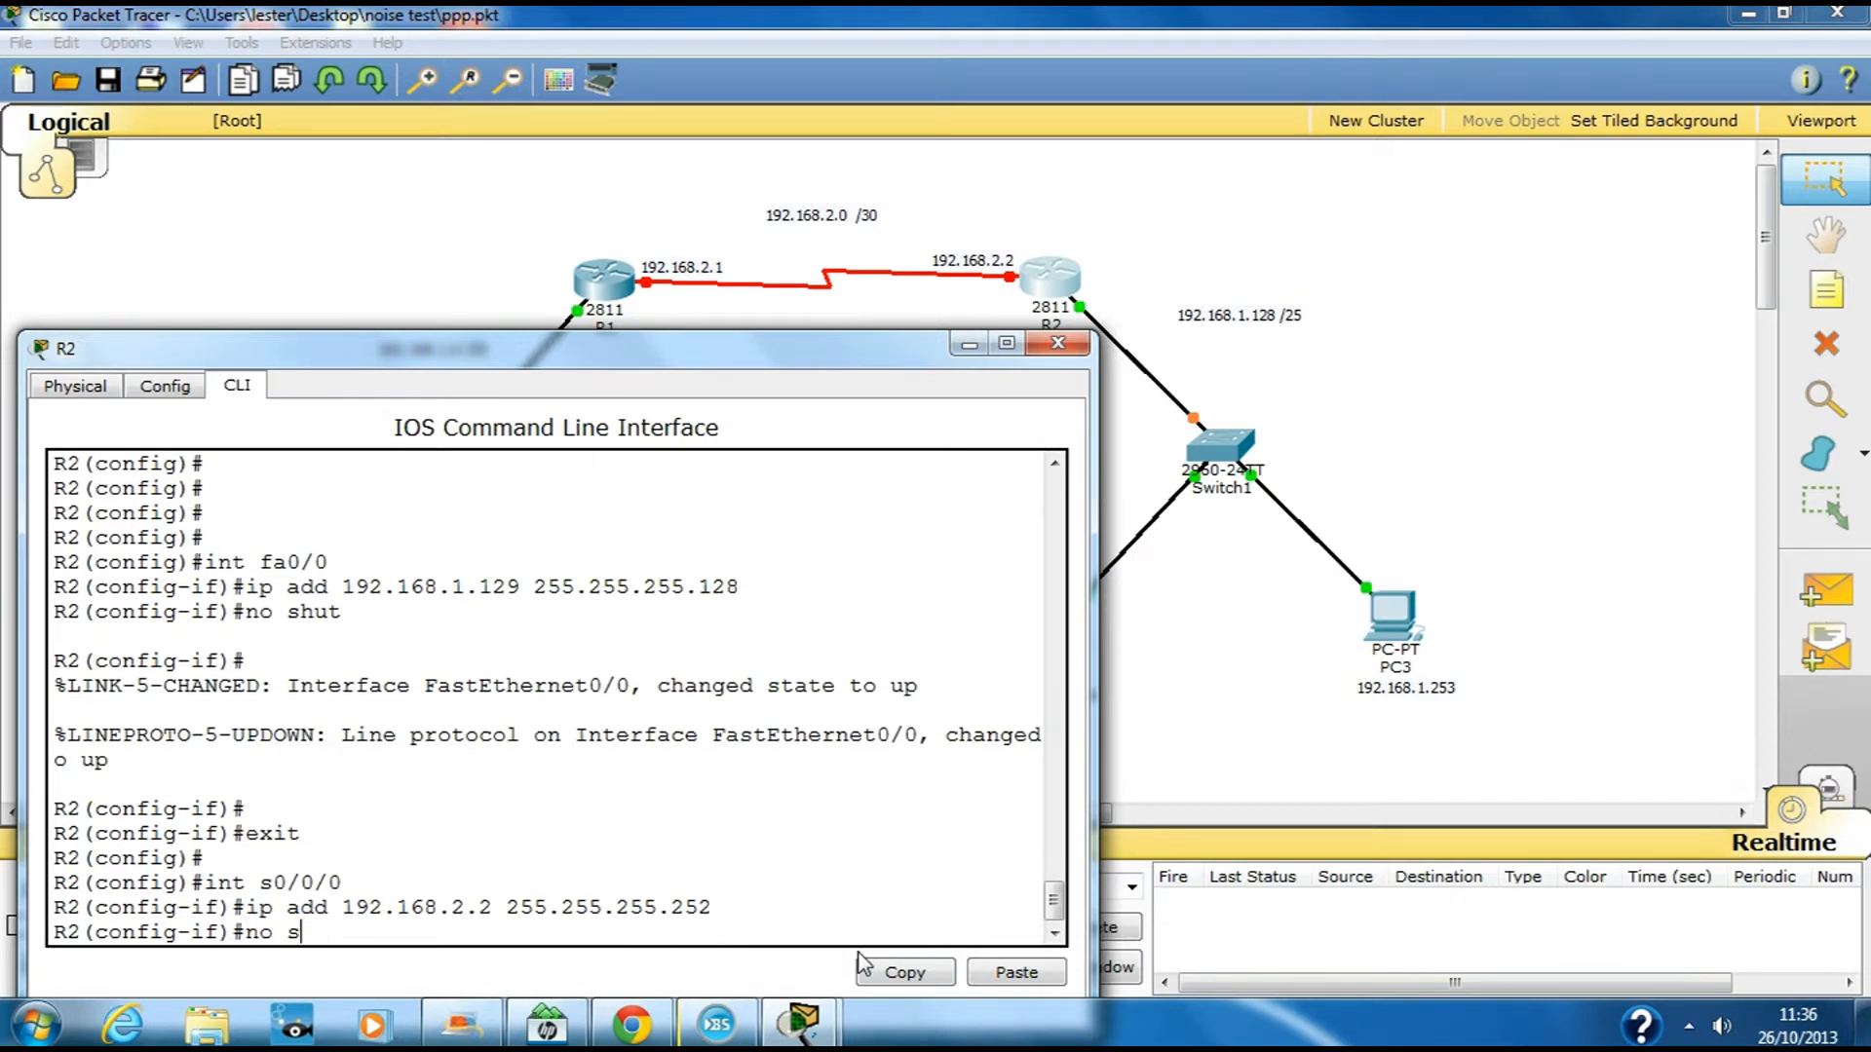
{"action": "key", "text": "Return"}
{"action": "key", "text": "Return"}
{"action": "type", "text": "exit"}
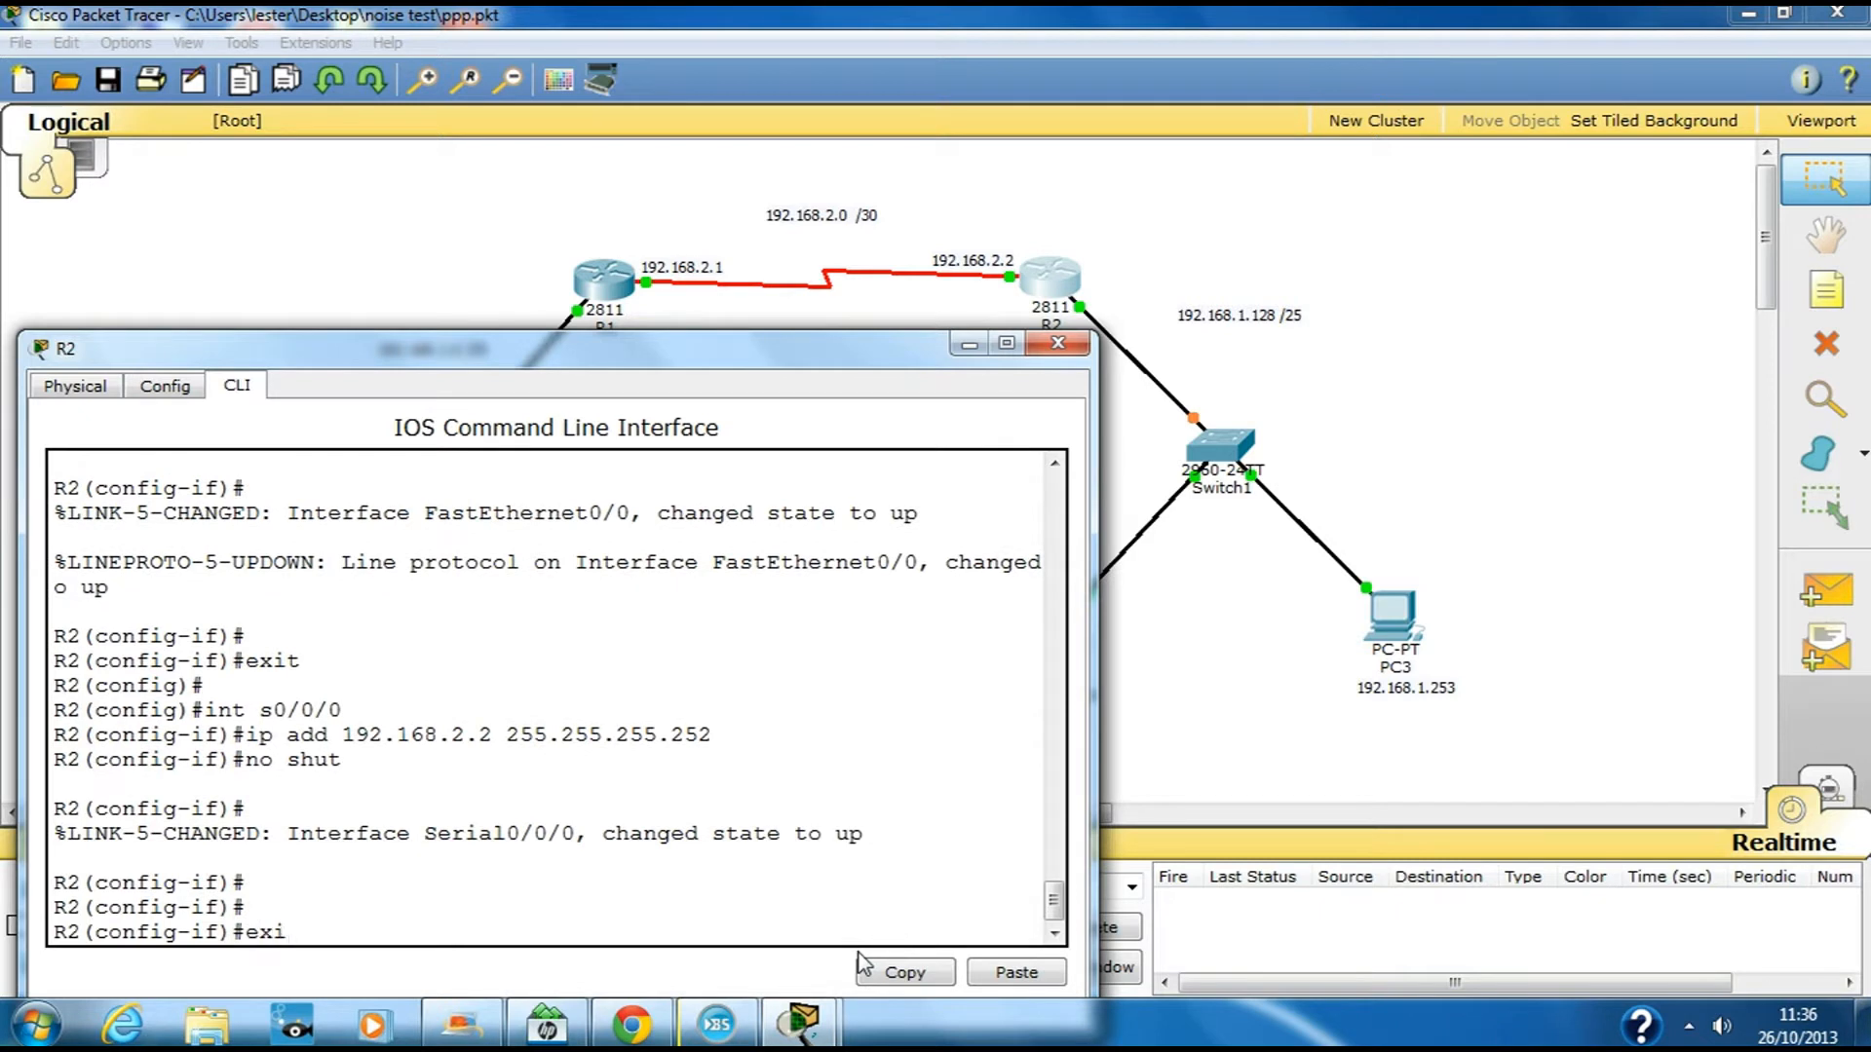
{"action": "key", "text": "Return"}
{"action": "key", "text": "Return"}
{"action": "key", "text": "Return"}
{"action": "key", "text": "Return"}
Add R2 static route 192.168.1.0 255.255.255.128 via 192.168.2.1, then close R2's window
{"action": "type", "text": "ip route 192.168."}
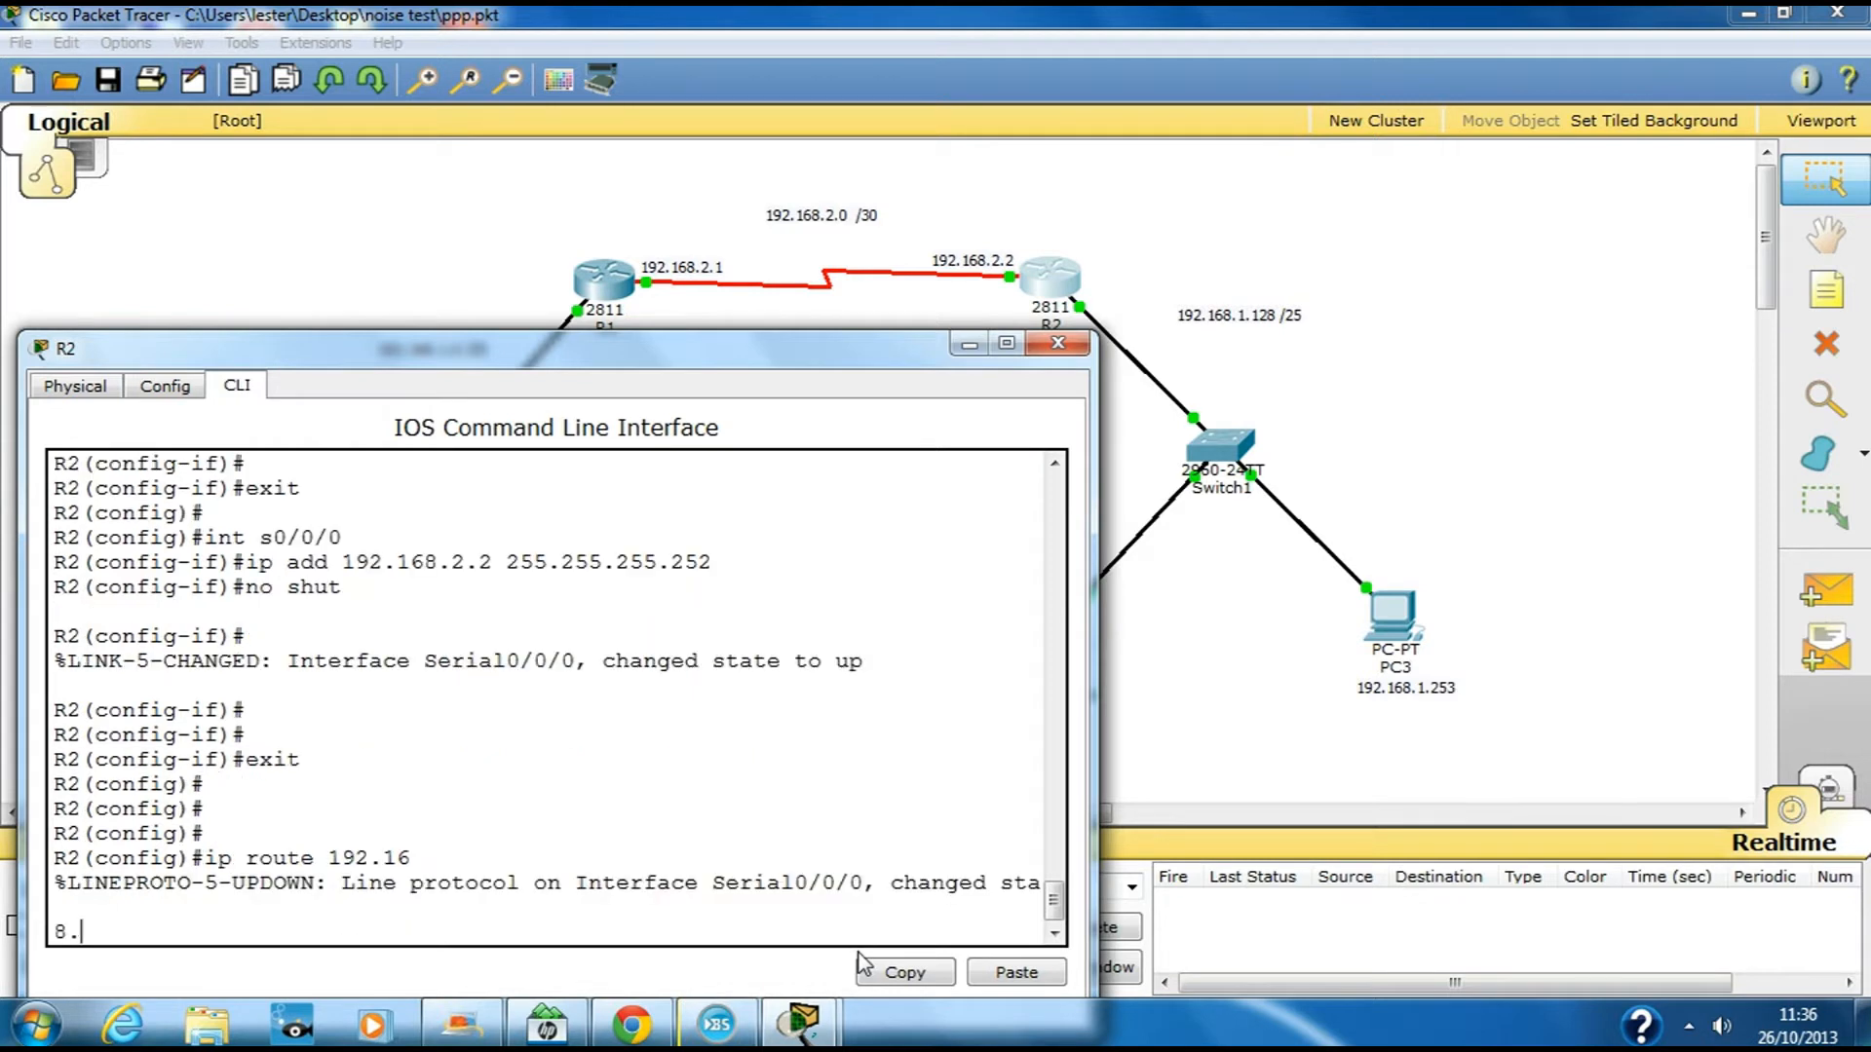
{"action": "key", "text": "BackSpace"}
{"action": "key", "text": "BackSpace"}
{"action": "key", "text": "Return"}
{"action": "key", "text": "Return"}
{"action": "key", "text": "Up"}
{"action": "key", "text": "Up"}
{"action": "key", "text": "BackSpace"}
{"action": "key", "text": "BackSpace"}
{"action": "key", "text": "BackSpace"}
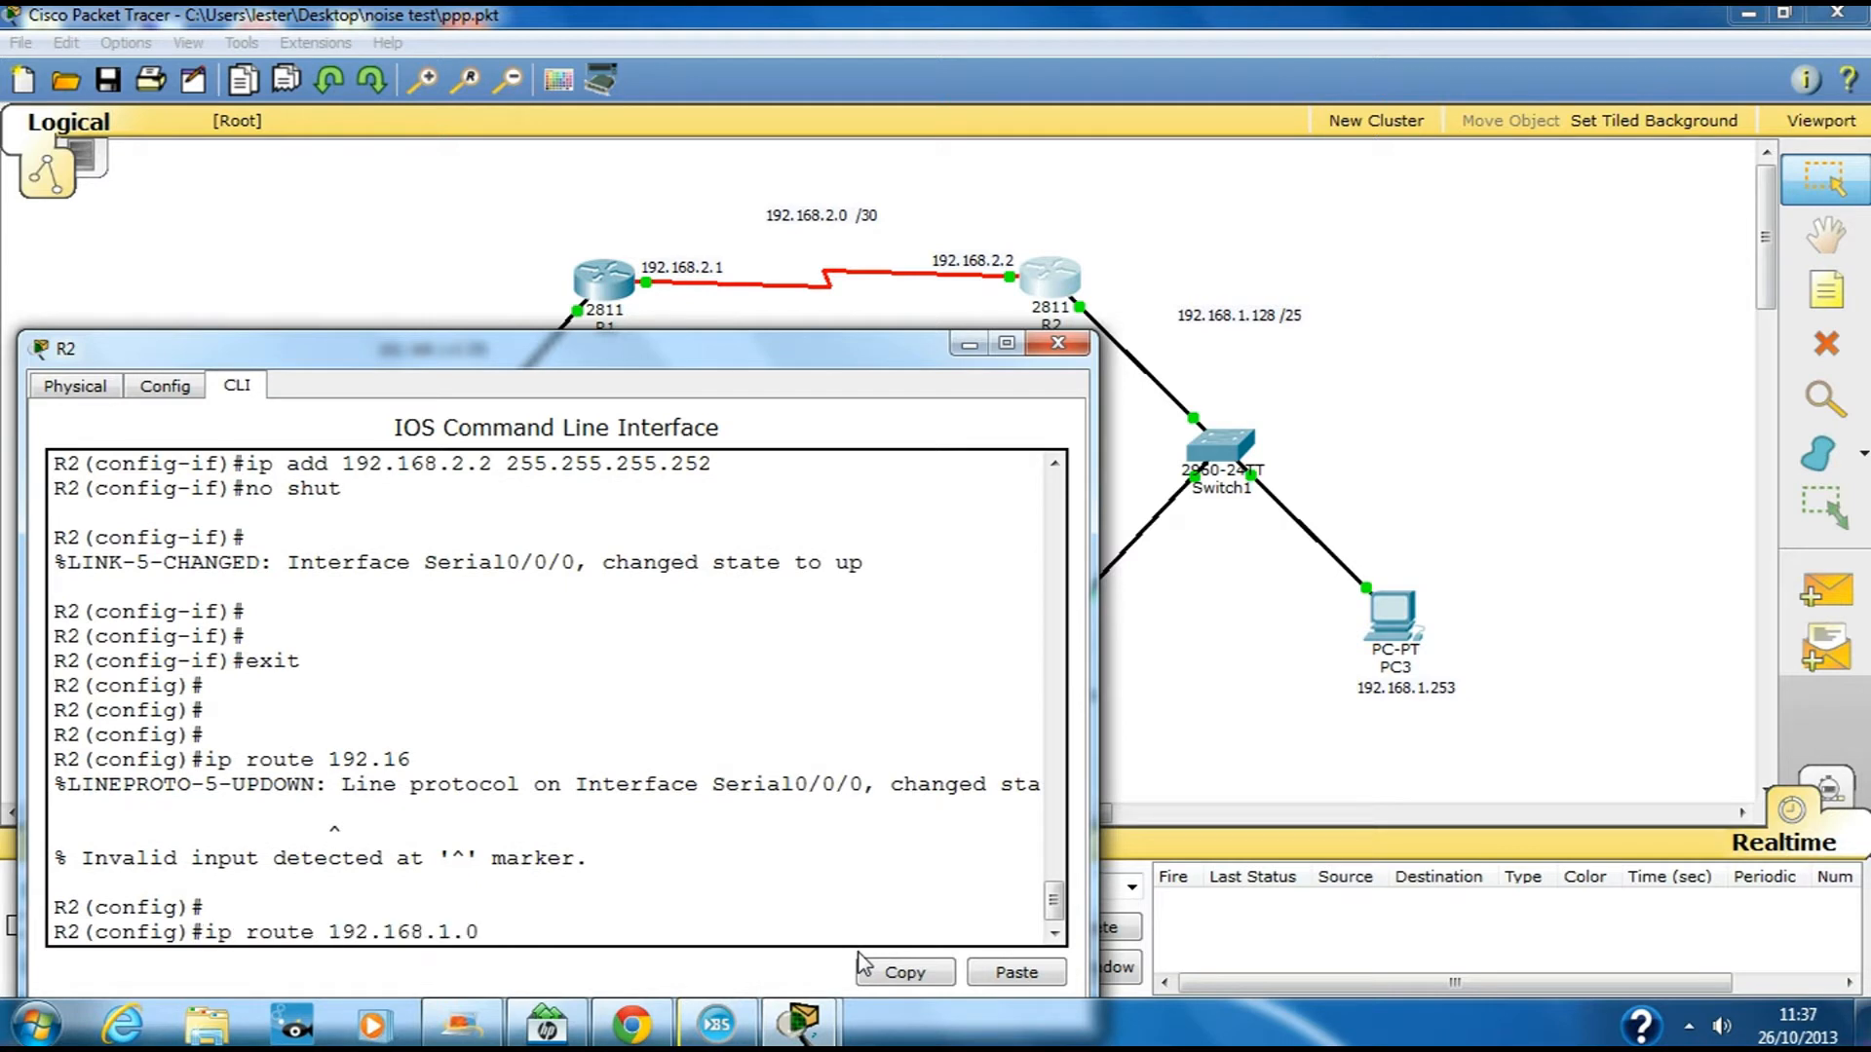
{"action": "type", "text": "255.255.255.128 19"}
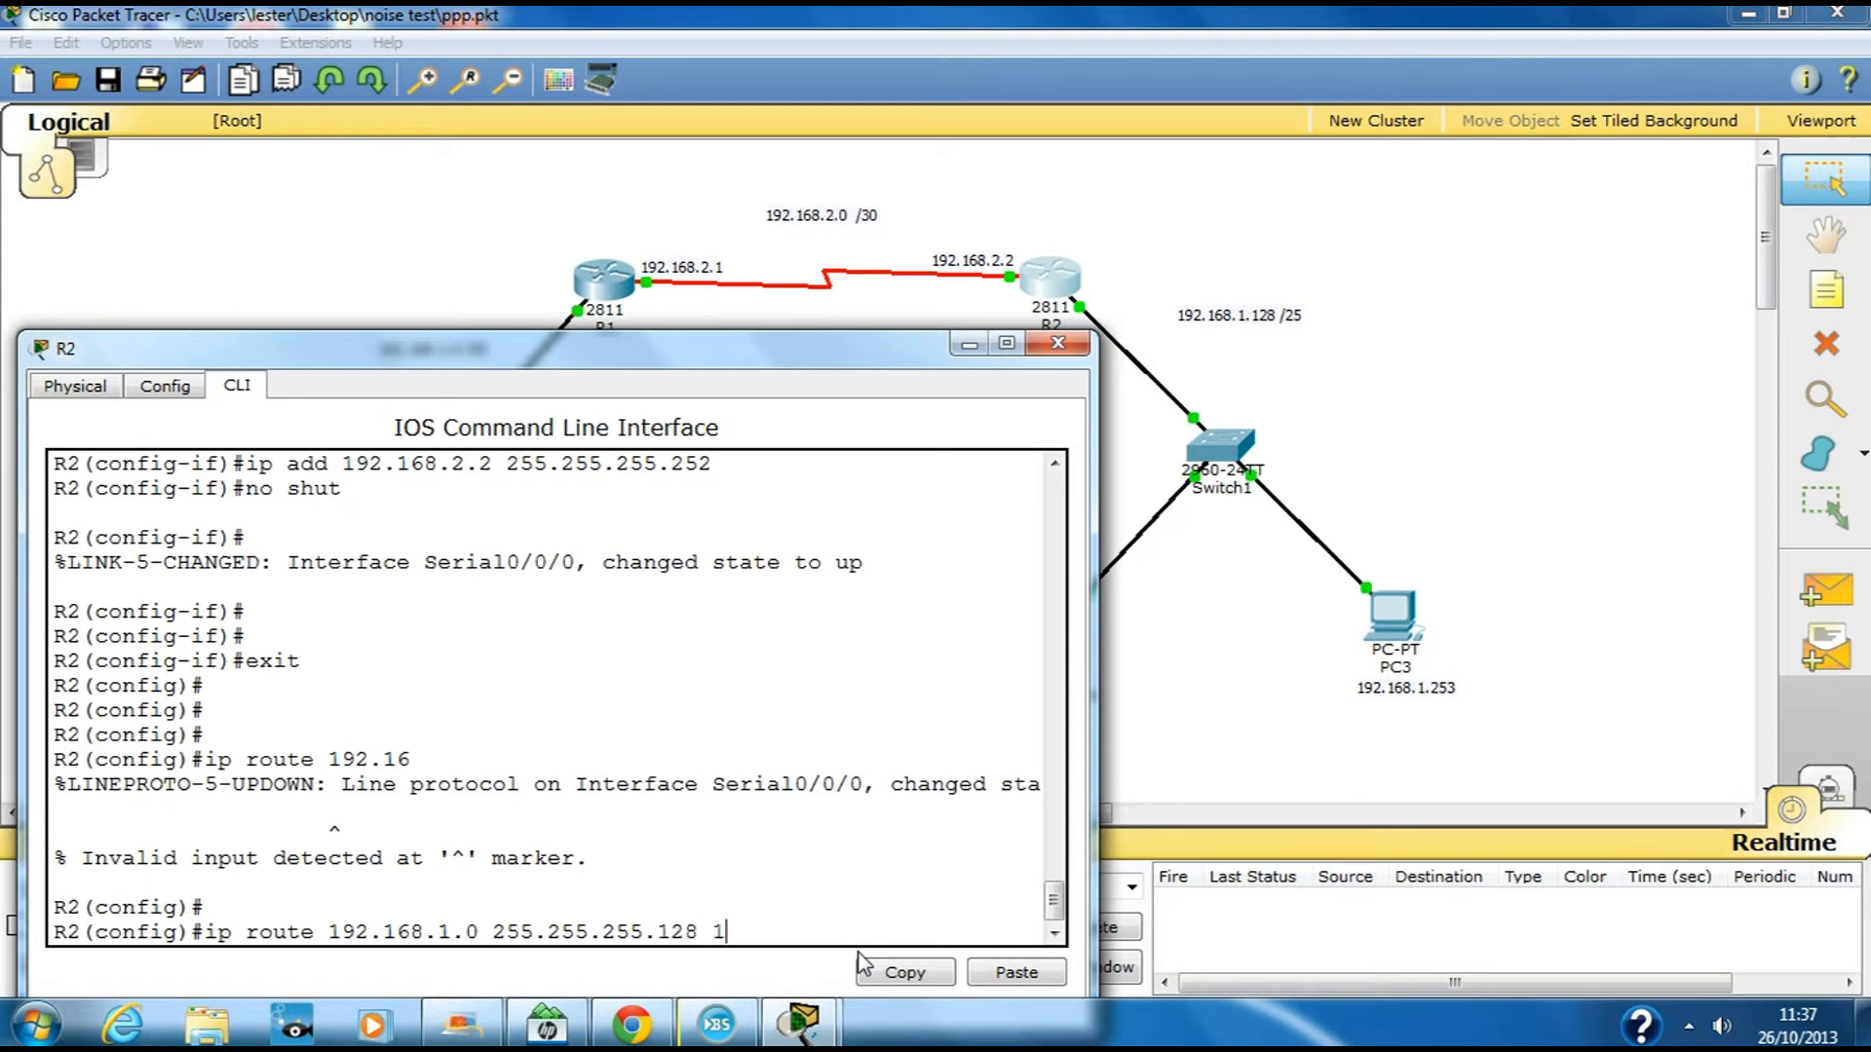
{"action": "type", "text": "2.168.2.1"}
{"action": "key", "text": "Return"}
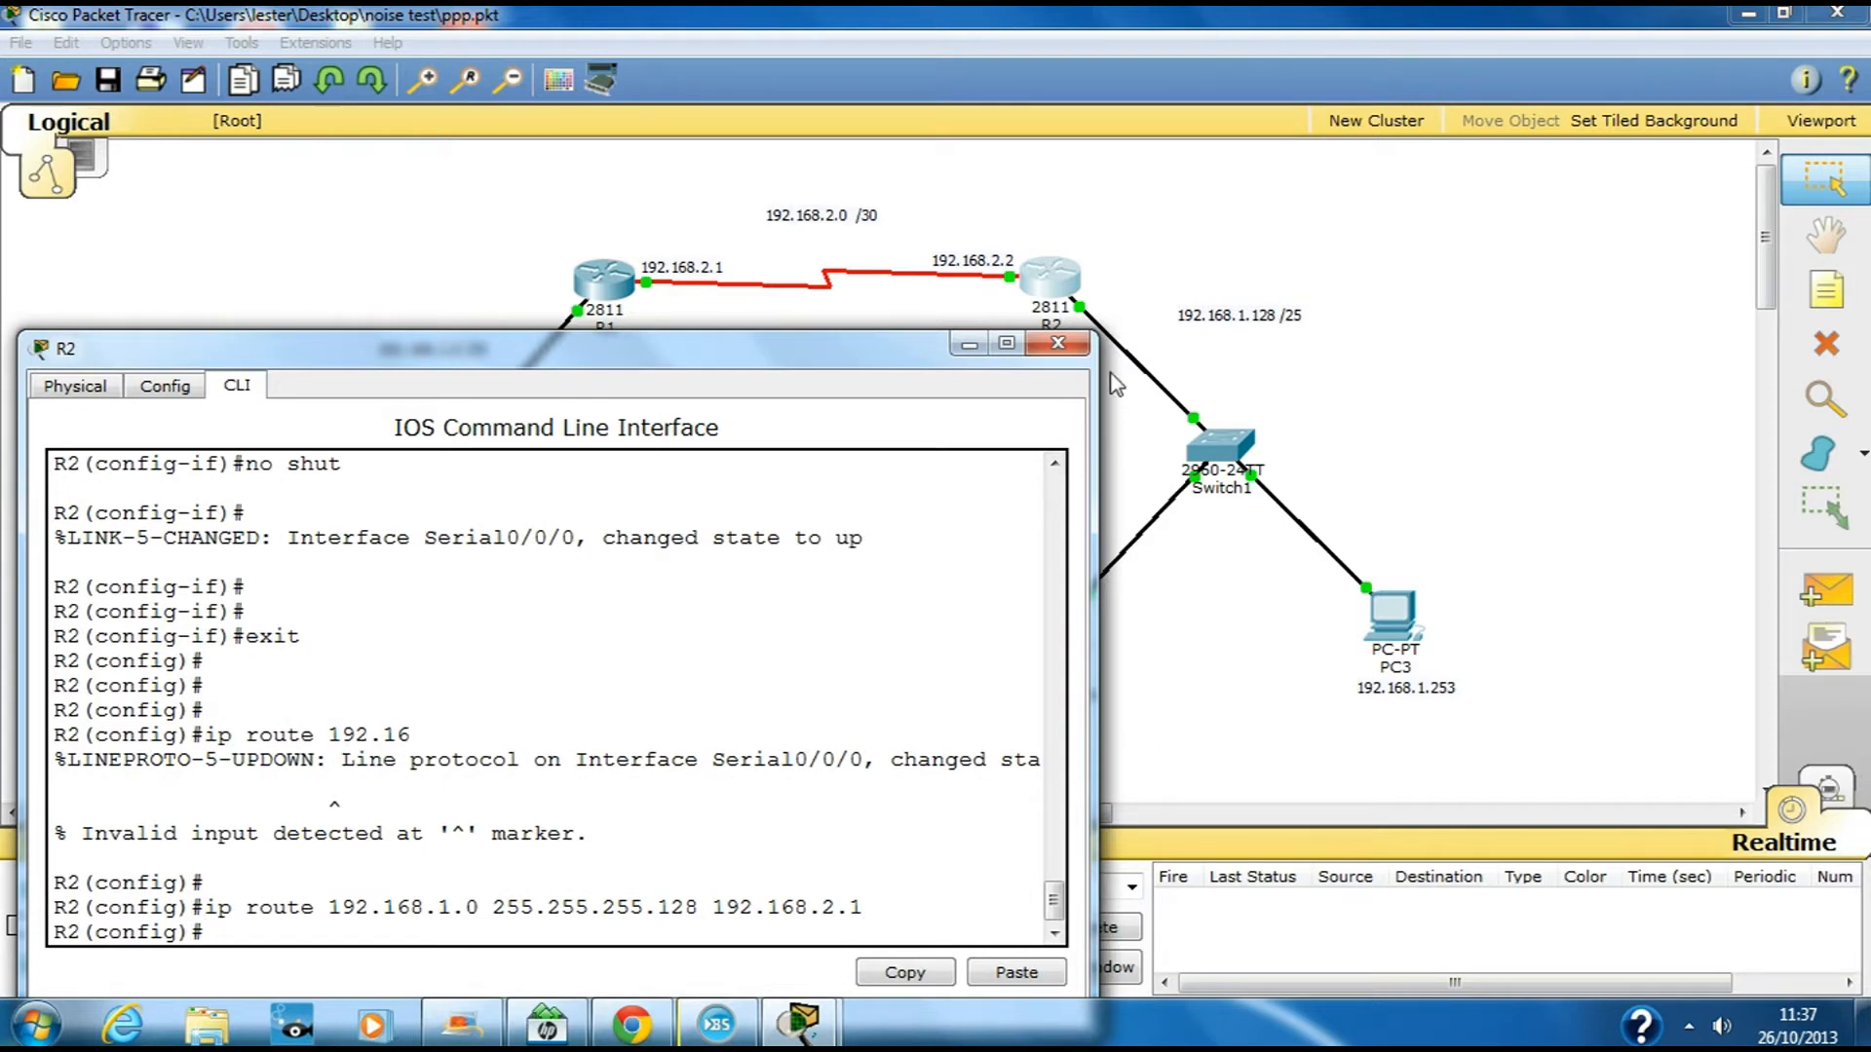
{"action": "left_click", "coordinate": [1072, 346]}
From PC0's command prompt, ping 192.168.1.126
{"action": "left_click", "coordinate": [263, 661]}
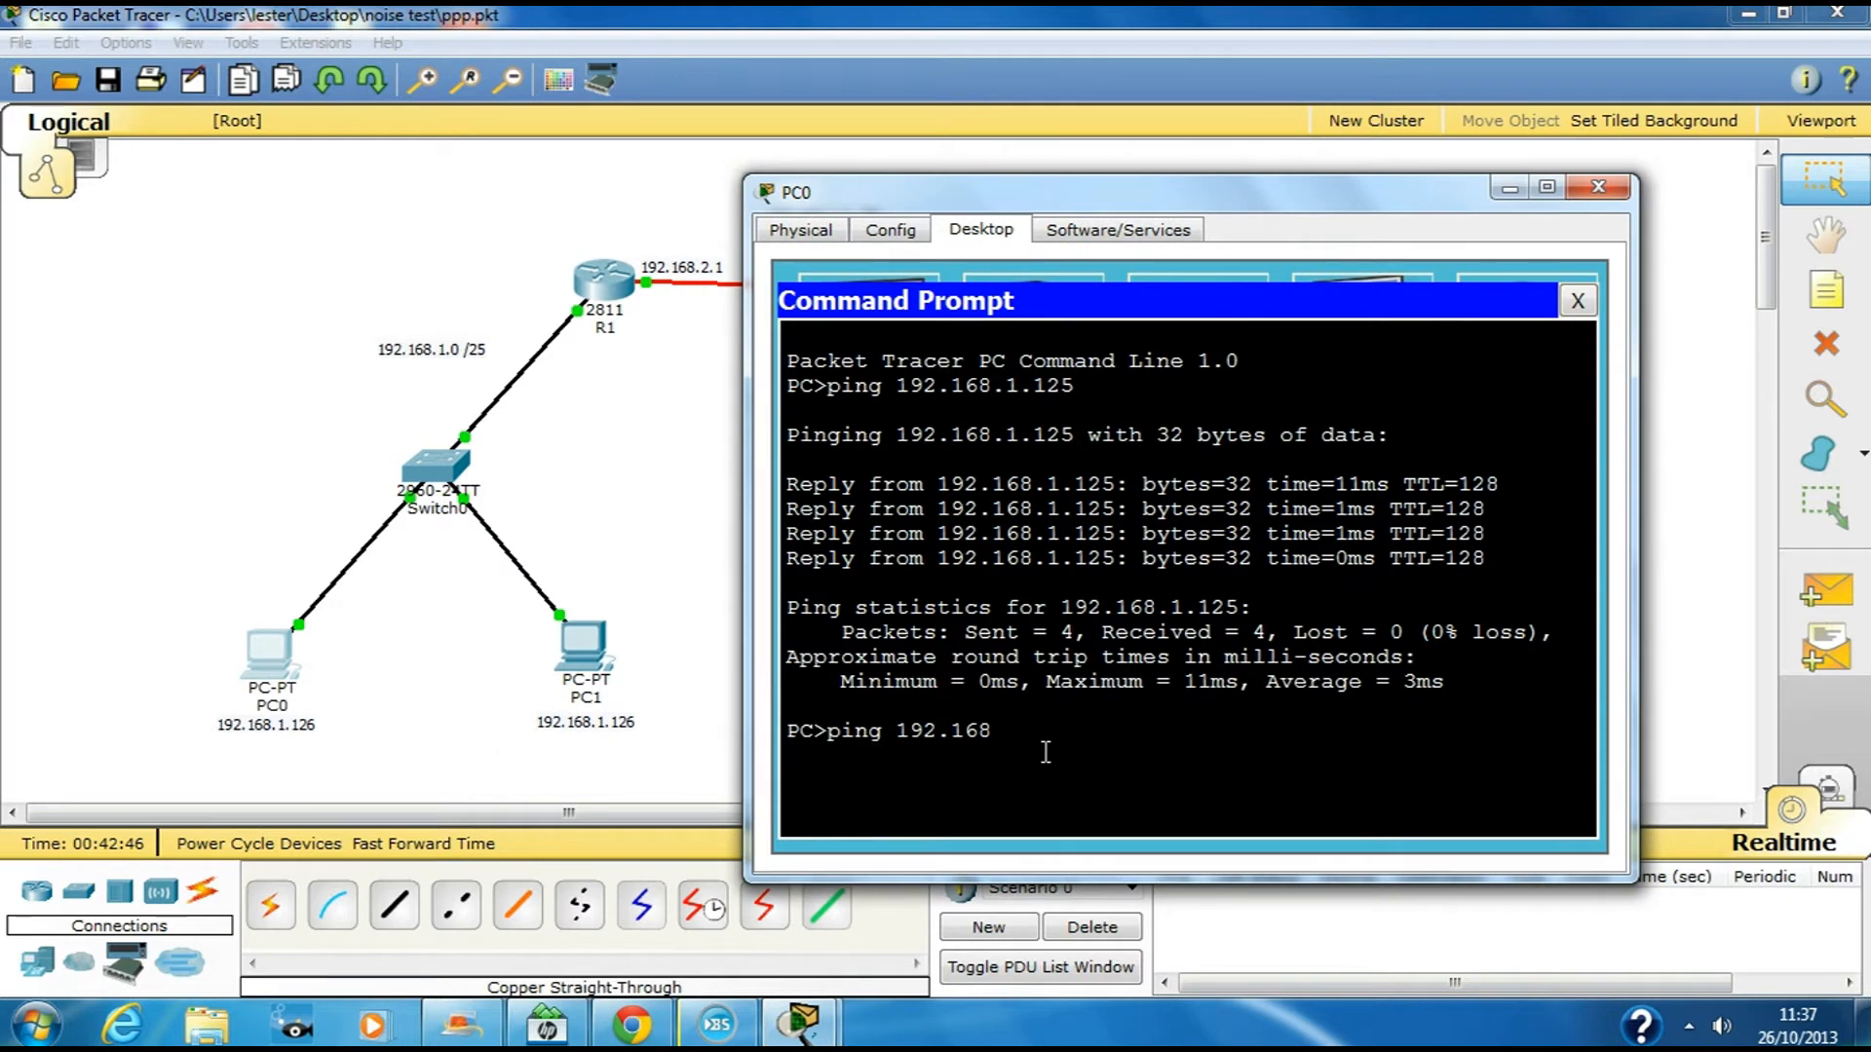
{"action": "type", "text": "1.126"}
{"action": "key", "text": "Return"}
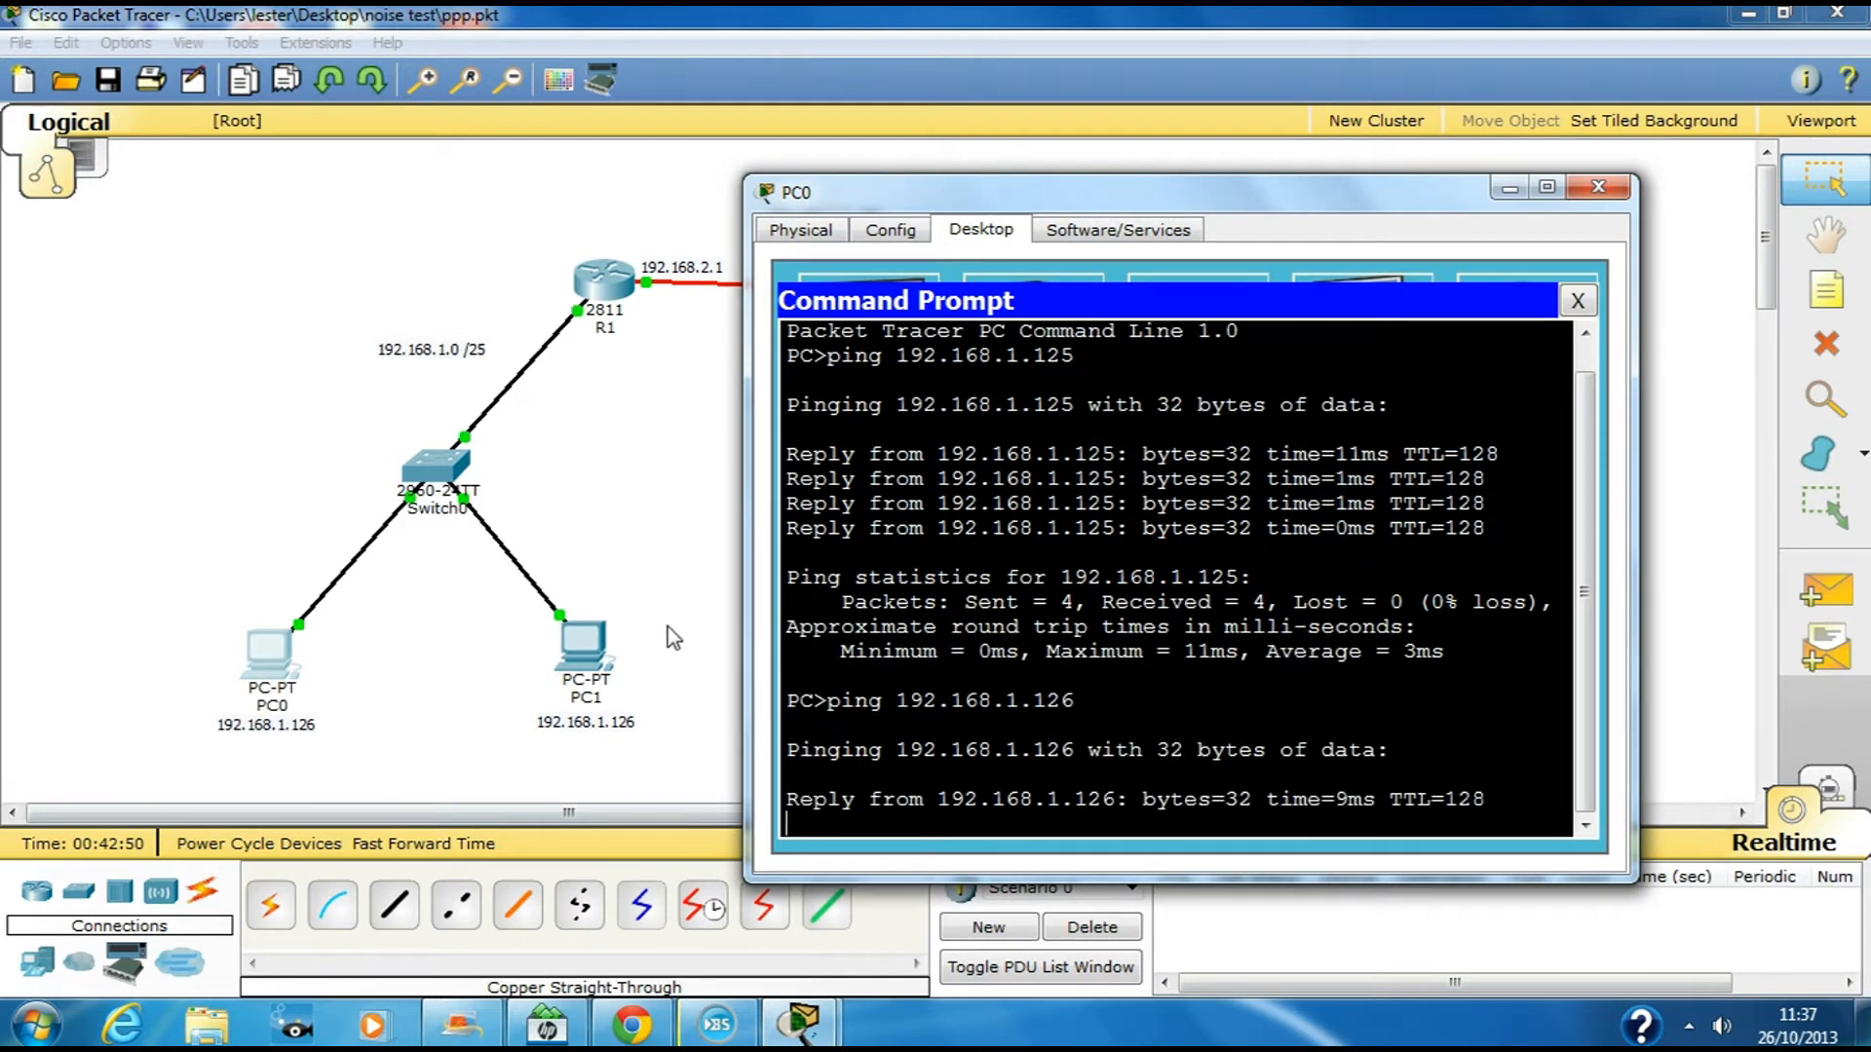
Ping PC3 at 192.168.1.253 from PC0 successfully, then close PC0's window
{"action": "left_click_drag", "start_coordinate": [1223, 207], "coordinate": [594, 209]}
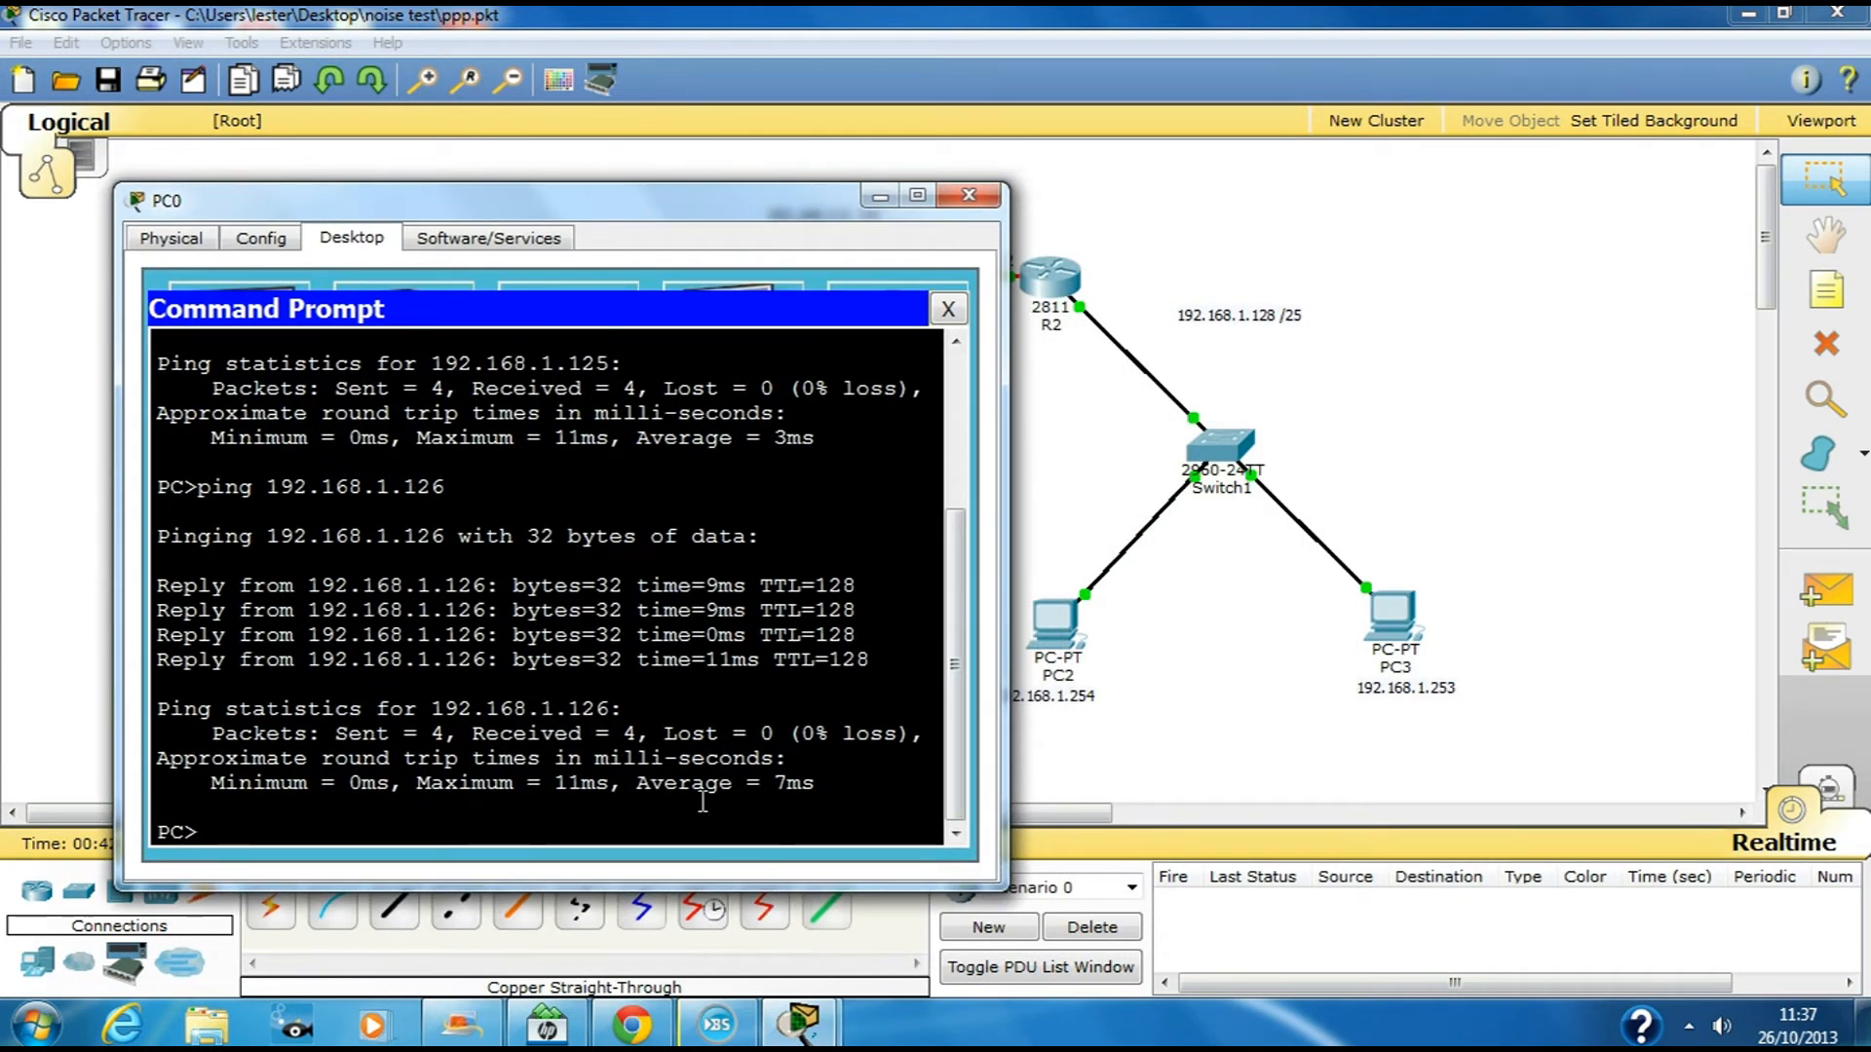
{"action": "key", "text": "Up"}
{"action": "key", "text": "BackSpace"}
{"action": "key", "text": "BackSpace"}
{"action": "key", "text": "BackSpace"}
{"action": "type", "text": "253"}
{"action": "key", "text": "Return"}
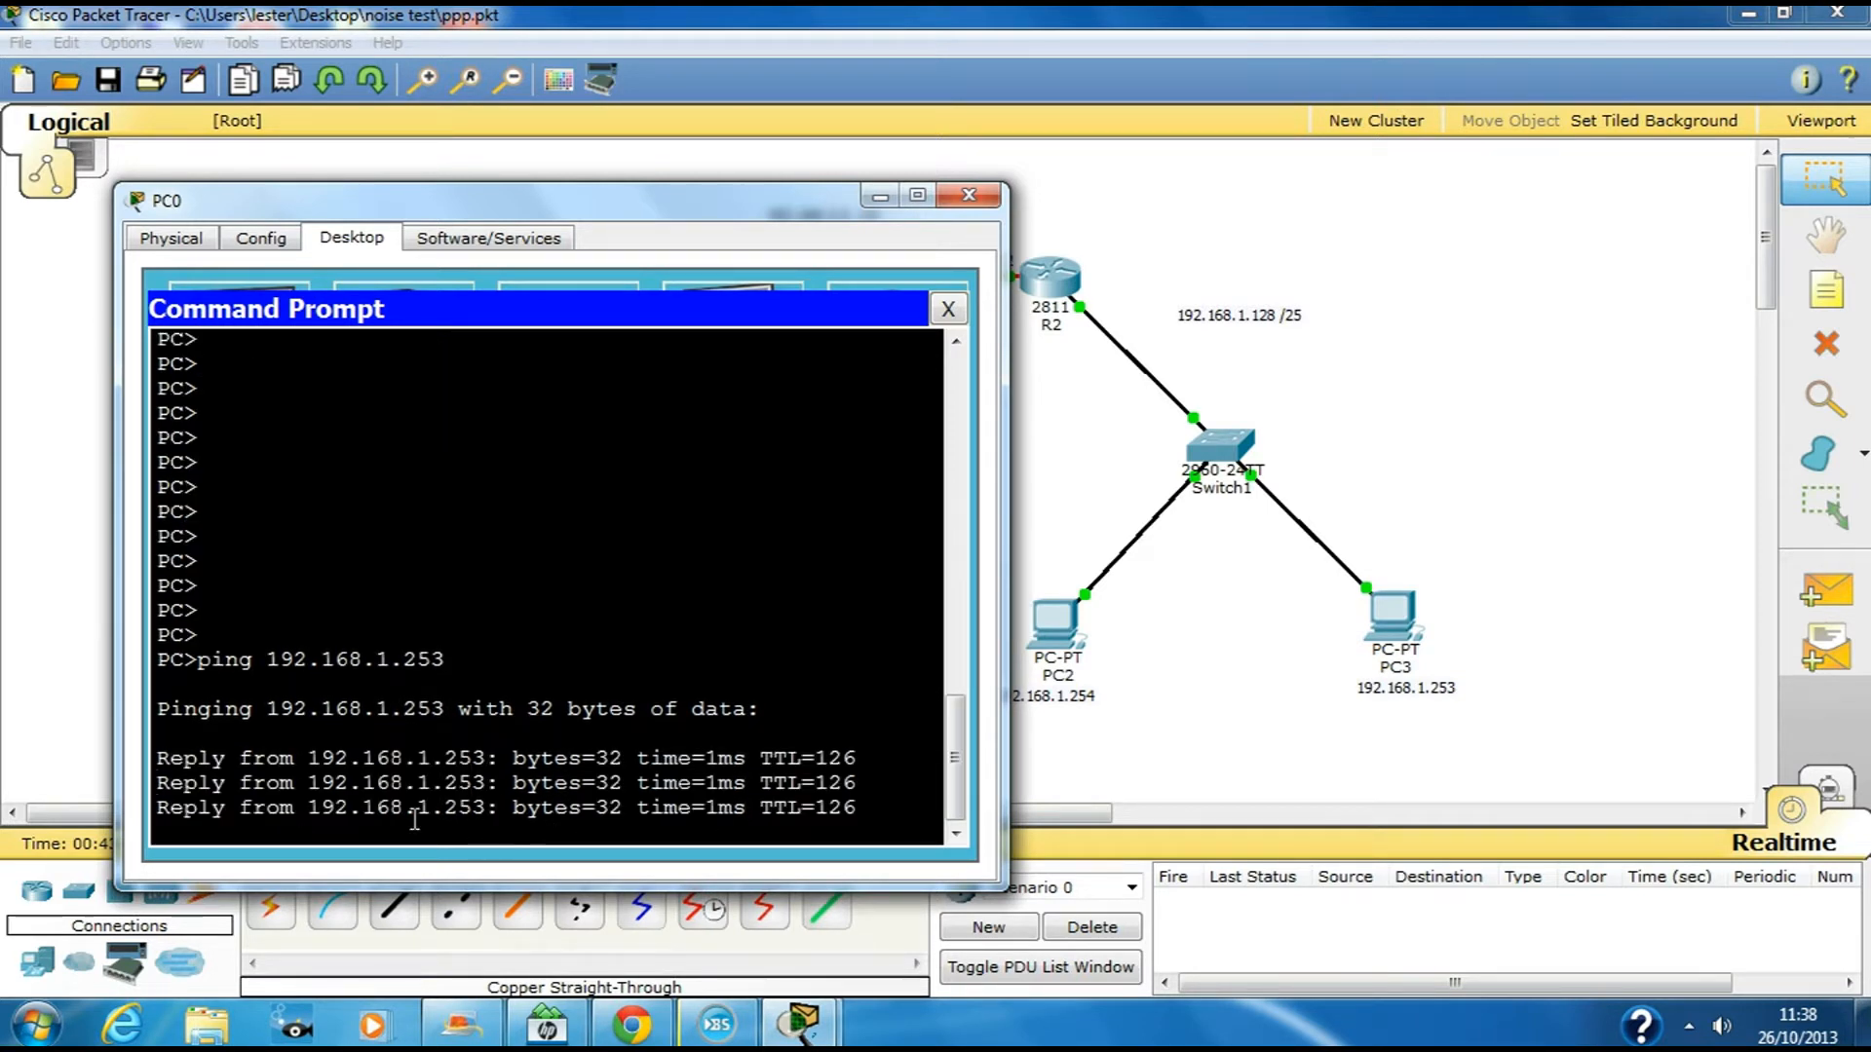
{"action": "left_click", "coordinate": [972, 197]}
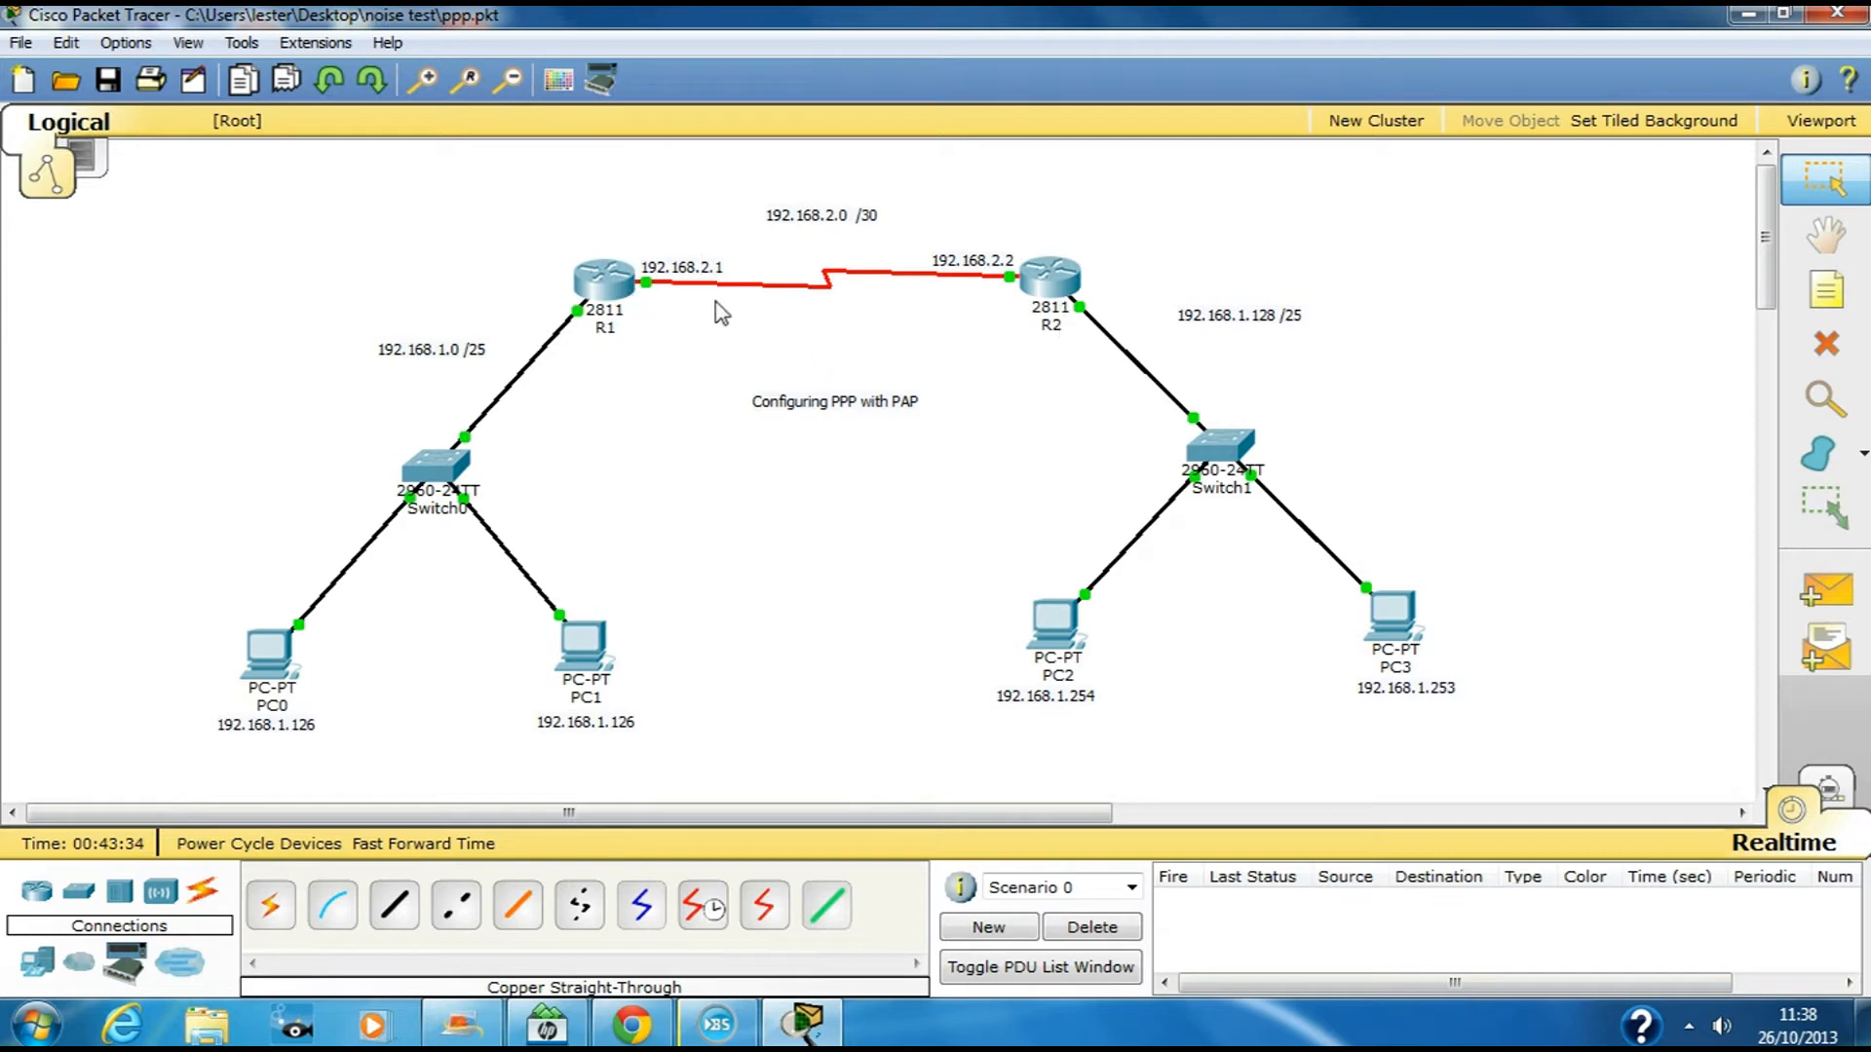
Open R1's CLI and enter global configuration mode with conf t
{"action": "left_click", "coordinate": [623, 291]}
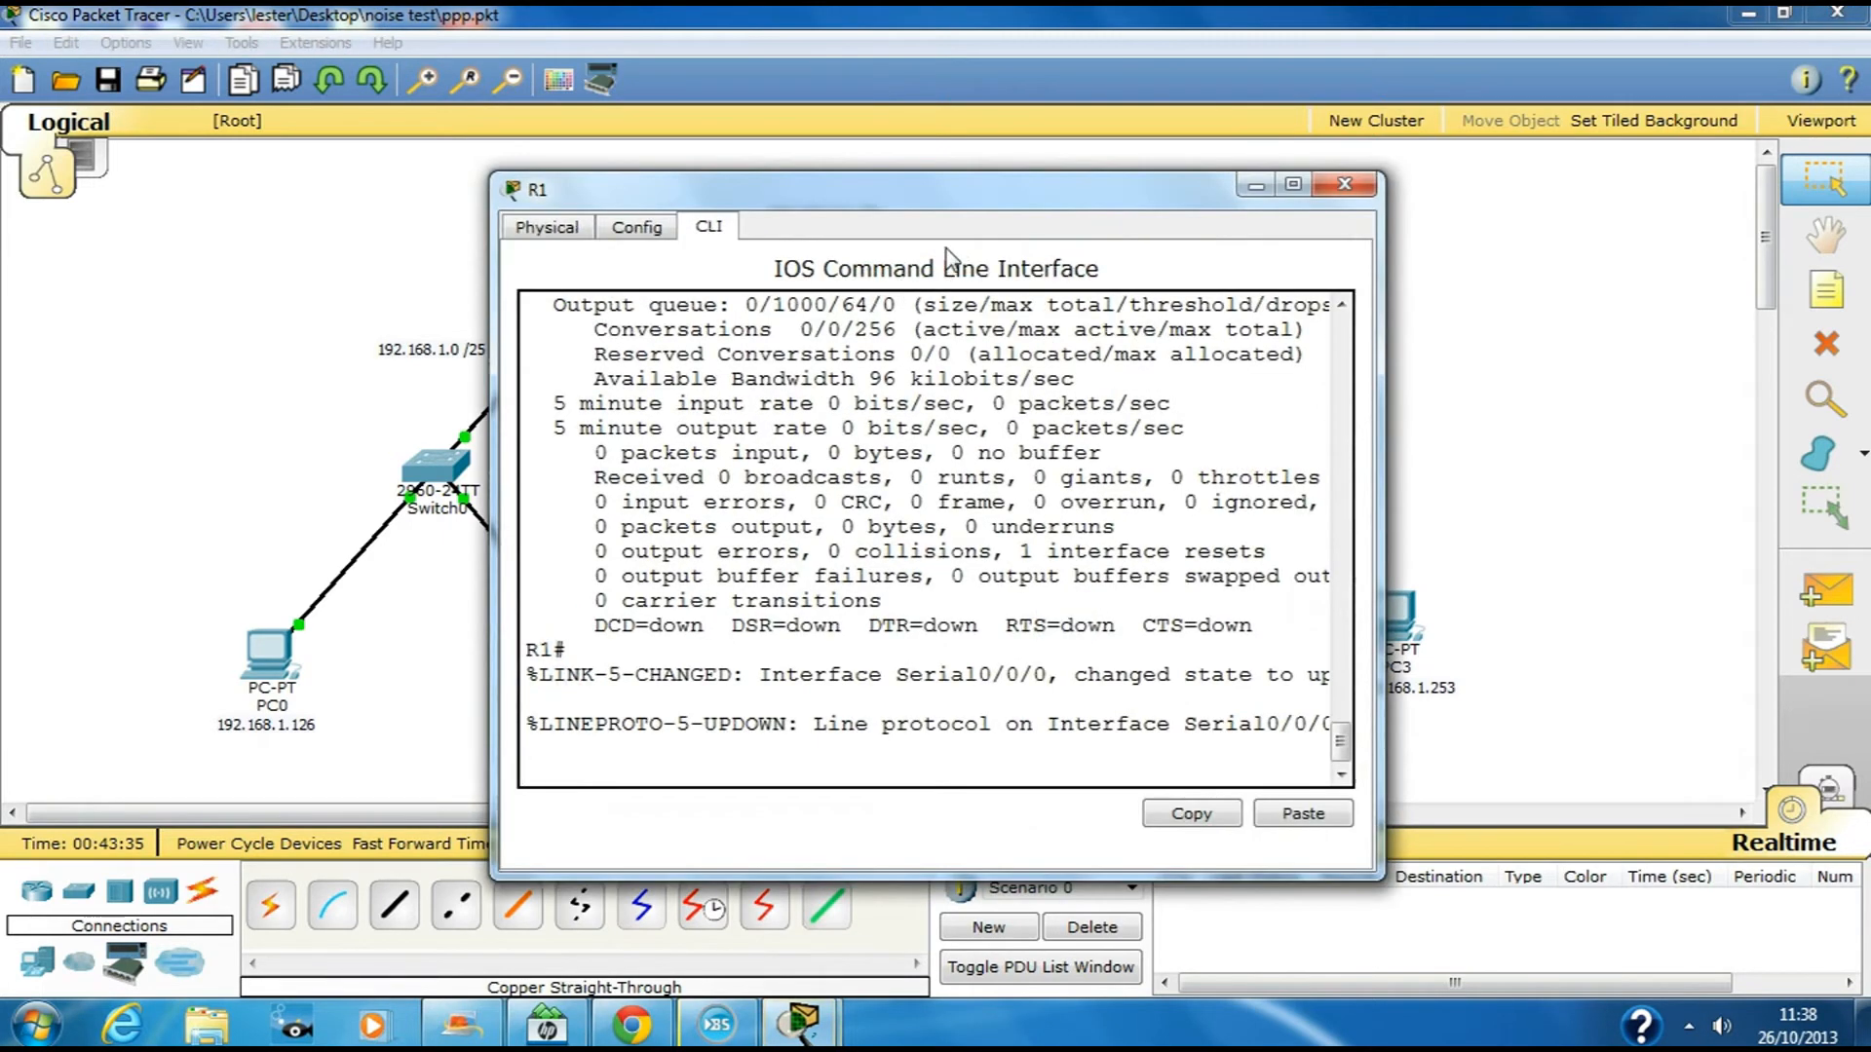
{"action": "left_click", "coordinate": [927, 550]}
{"action": "key", "text": "Return"}
{"action": "key", "text": "Return"}
{"action": "key", "text": "Return"}
{"action": "type", "text": "conf t"}
{"action": "key", "text": "Return"}
{"action": "key", "text": "Return"}
{"action": "key", "text": "Return"}
{"action": "key", "text": "Return"}
{"action": "key", "text": "Return"}
{"action": "key", "text": "Return"}
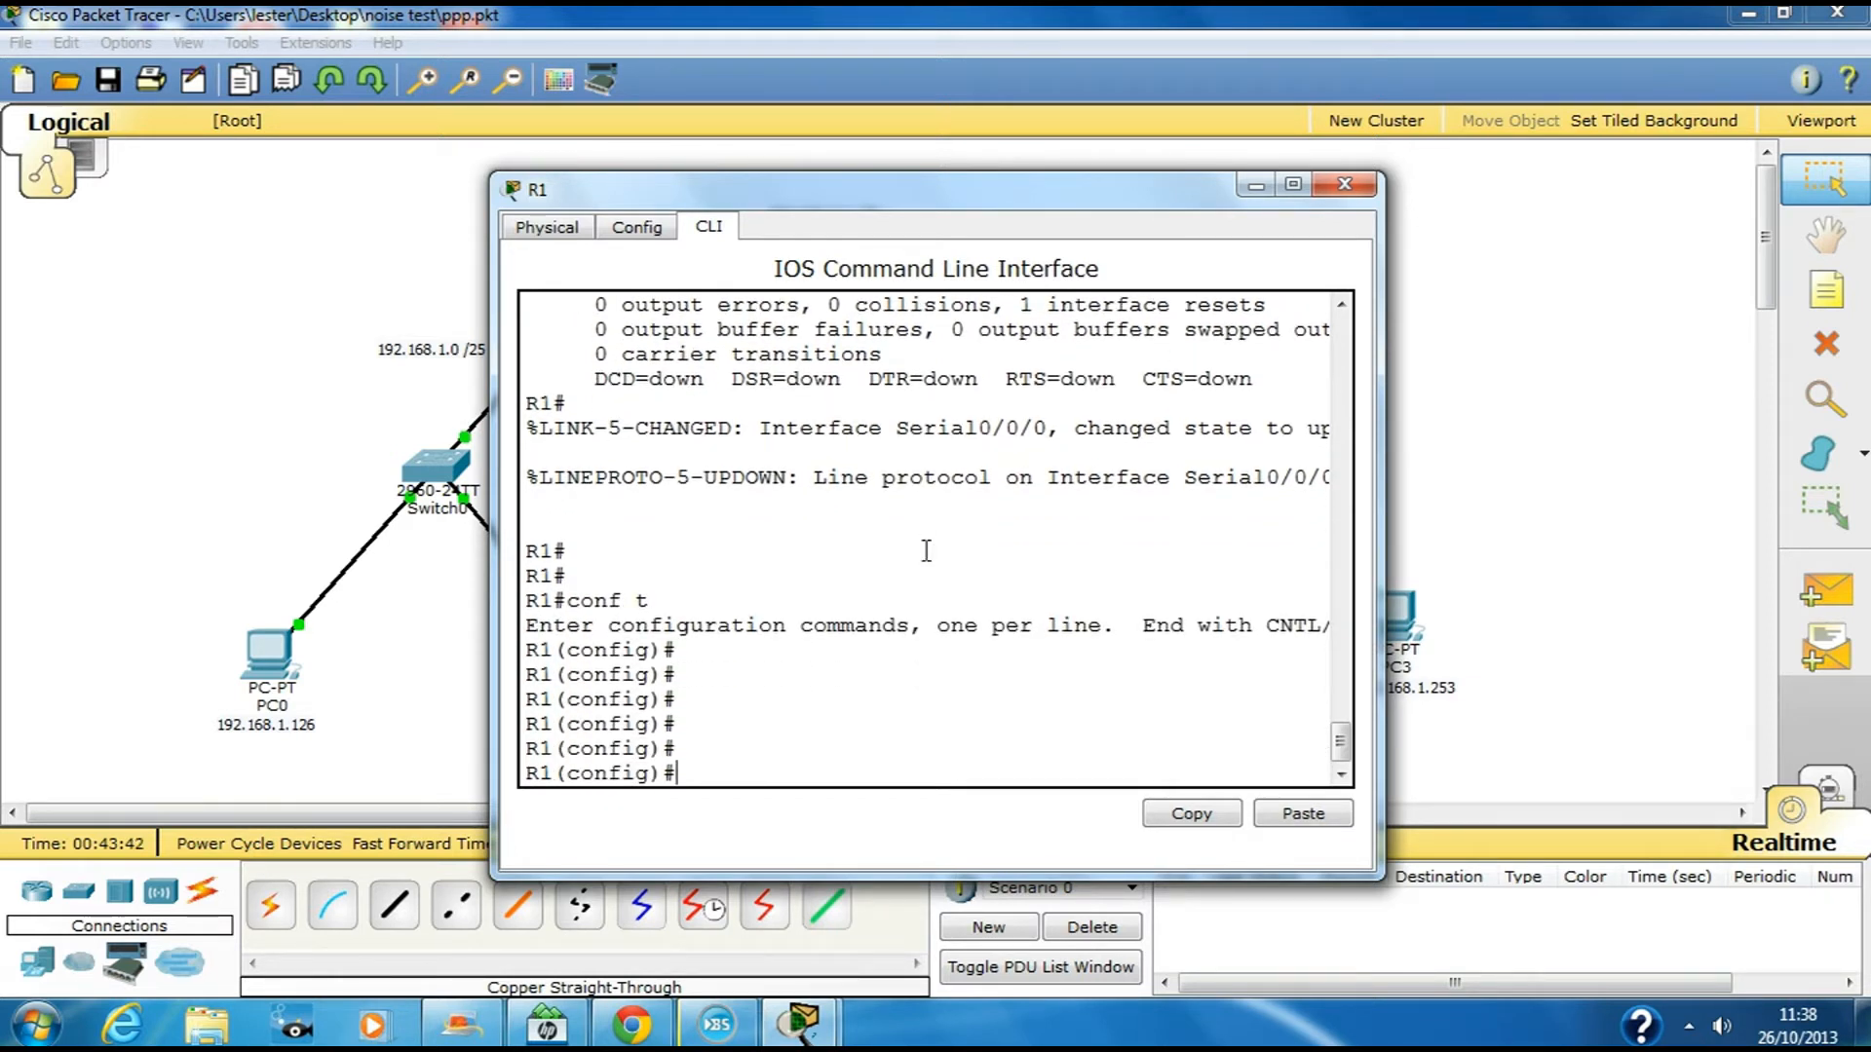
Create local username R2 with a password on R1 for PAP
{"action": "type", "text": "user"}
{"action": "key", "text": "Tab"}
{"action": "left_click_drag", "start_coordinate": [953, 184], "coordinate": [1139, 348]}
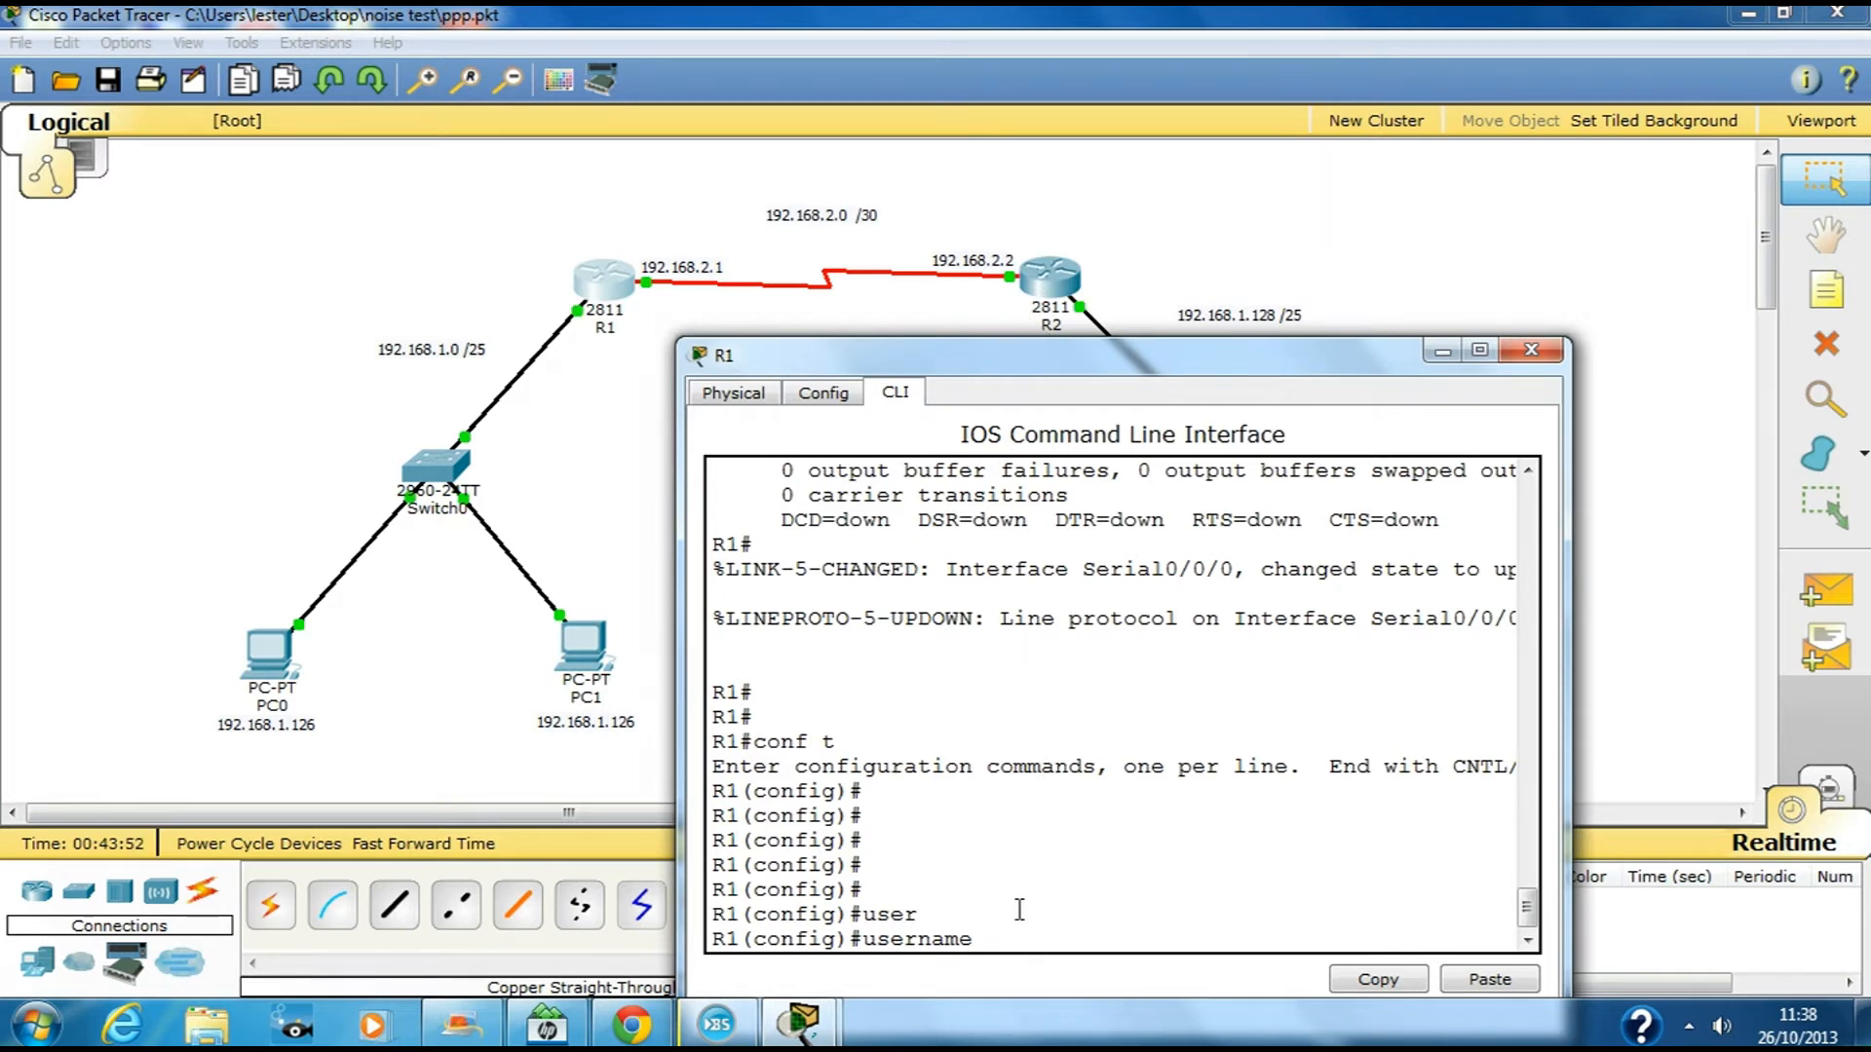
{"action": "type", "text": "2 pass"}
{"action": "key", "text": "Tab"}
{"action": "type", "text": "cisco"}
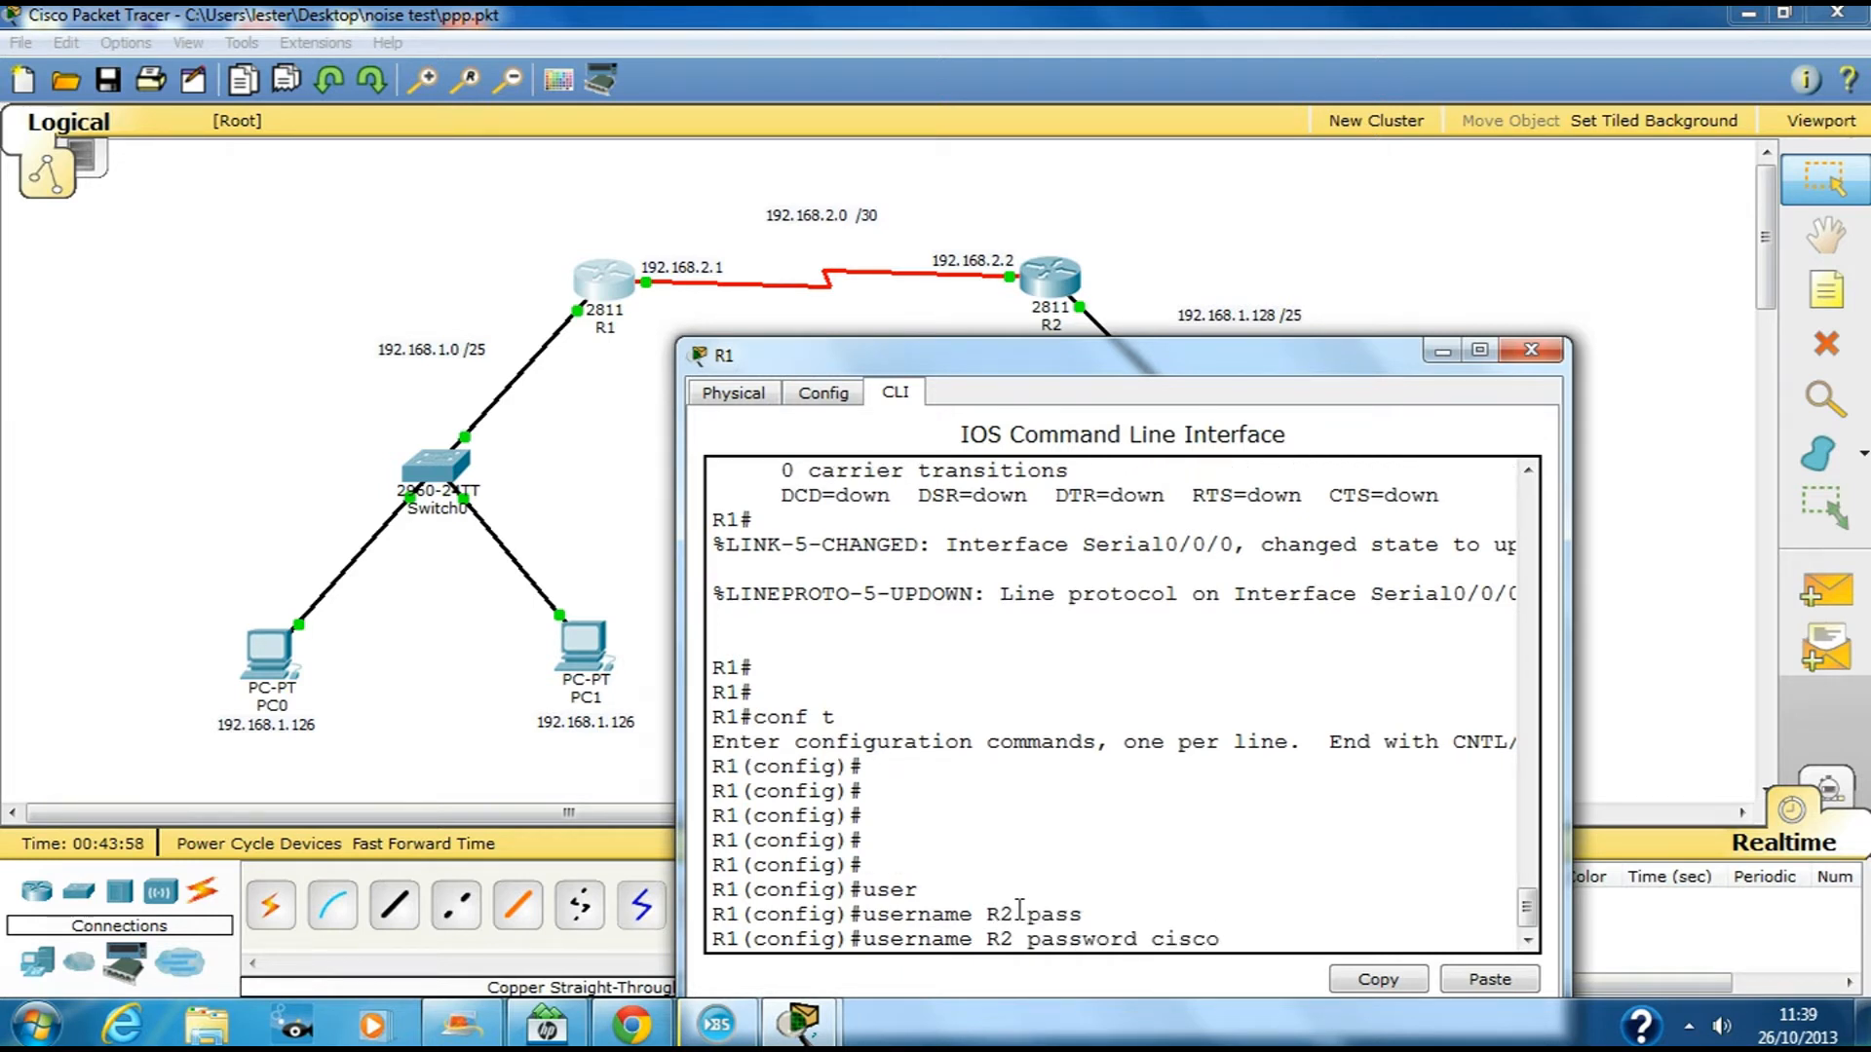
{"action": "key", "text": "Return"}
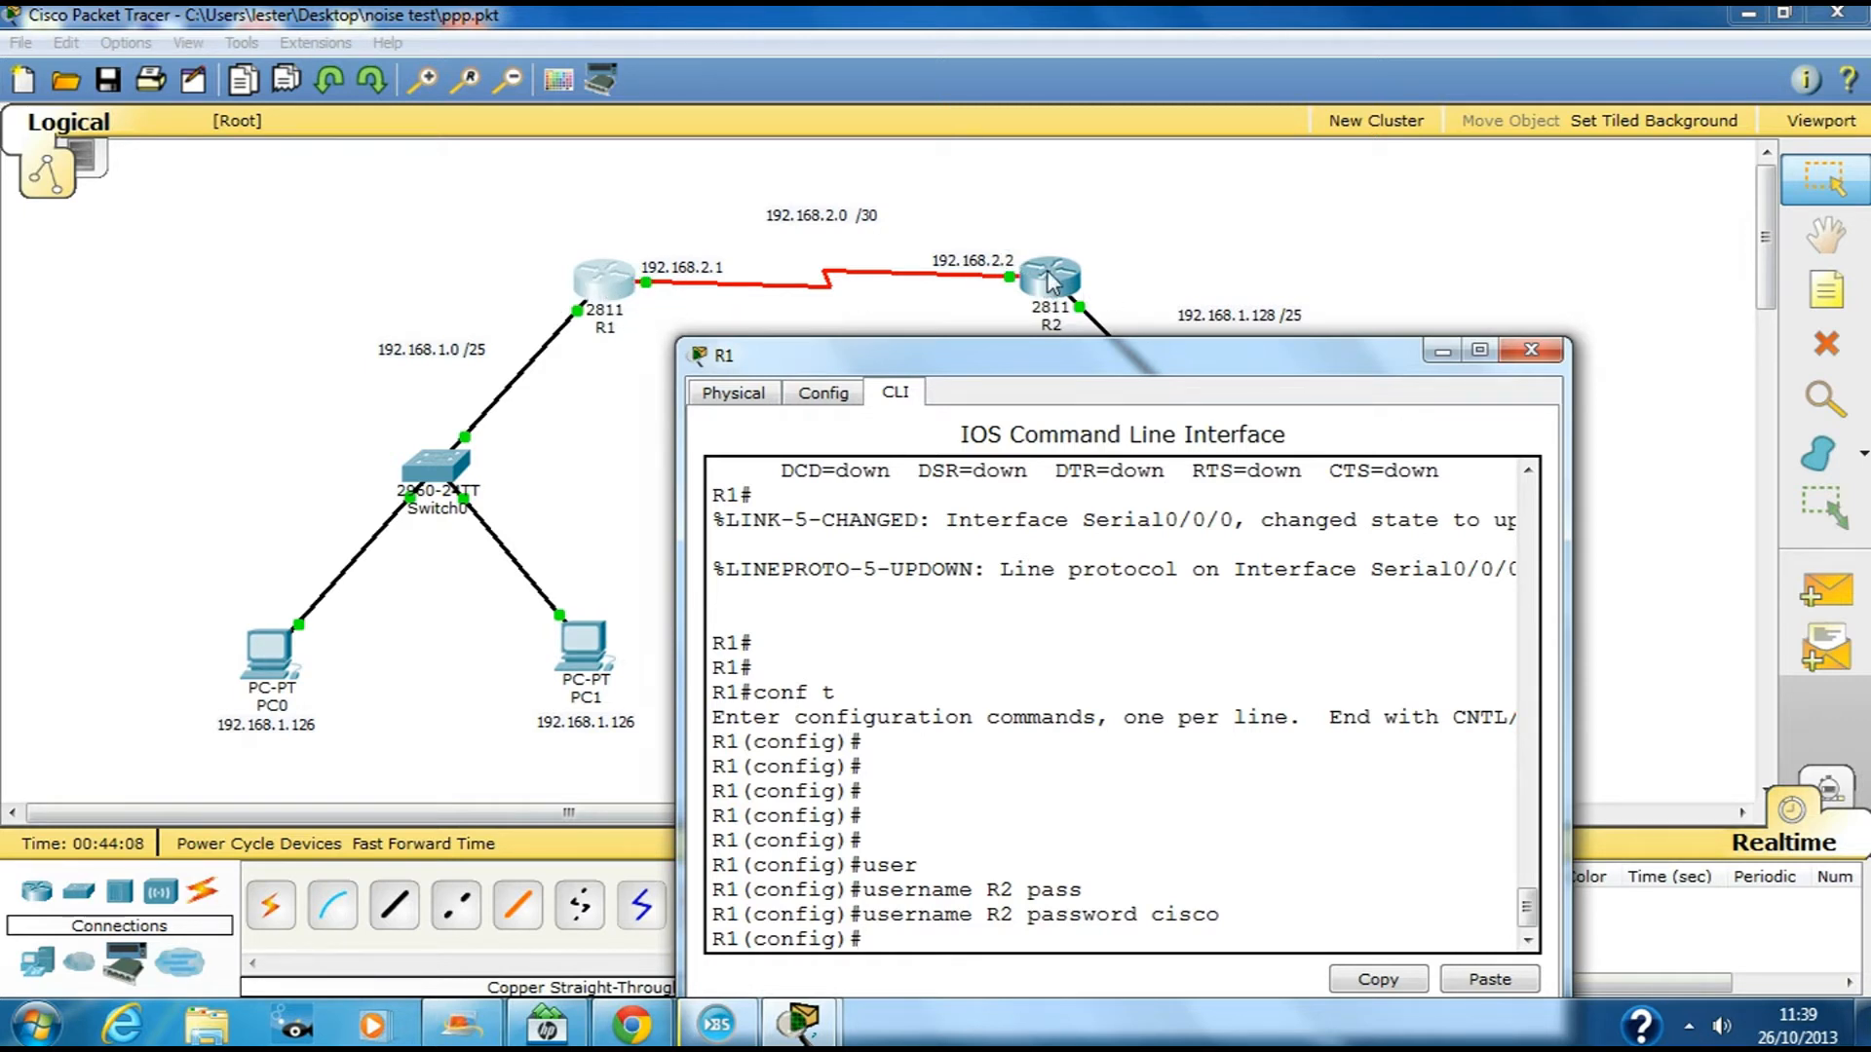
{"action": "left_click_drag", "start_coordinate": [1129, 372], "coordinate": [1124, 319]}
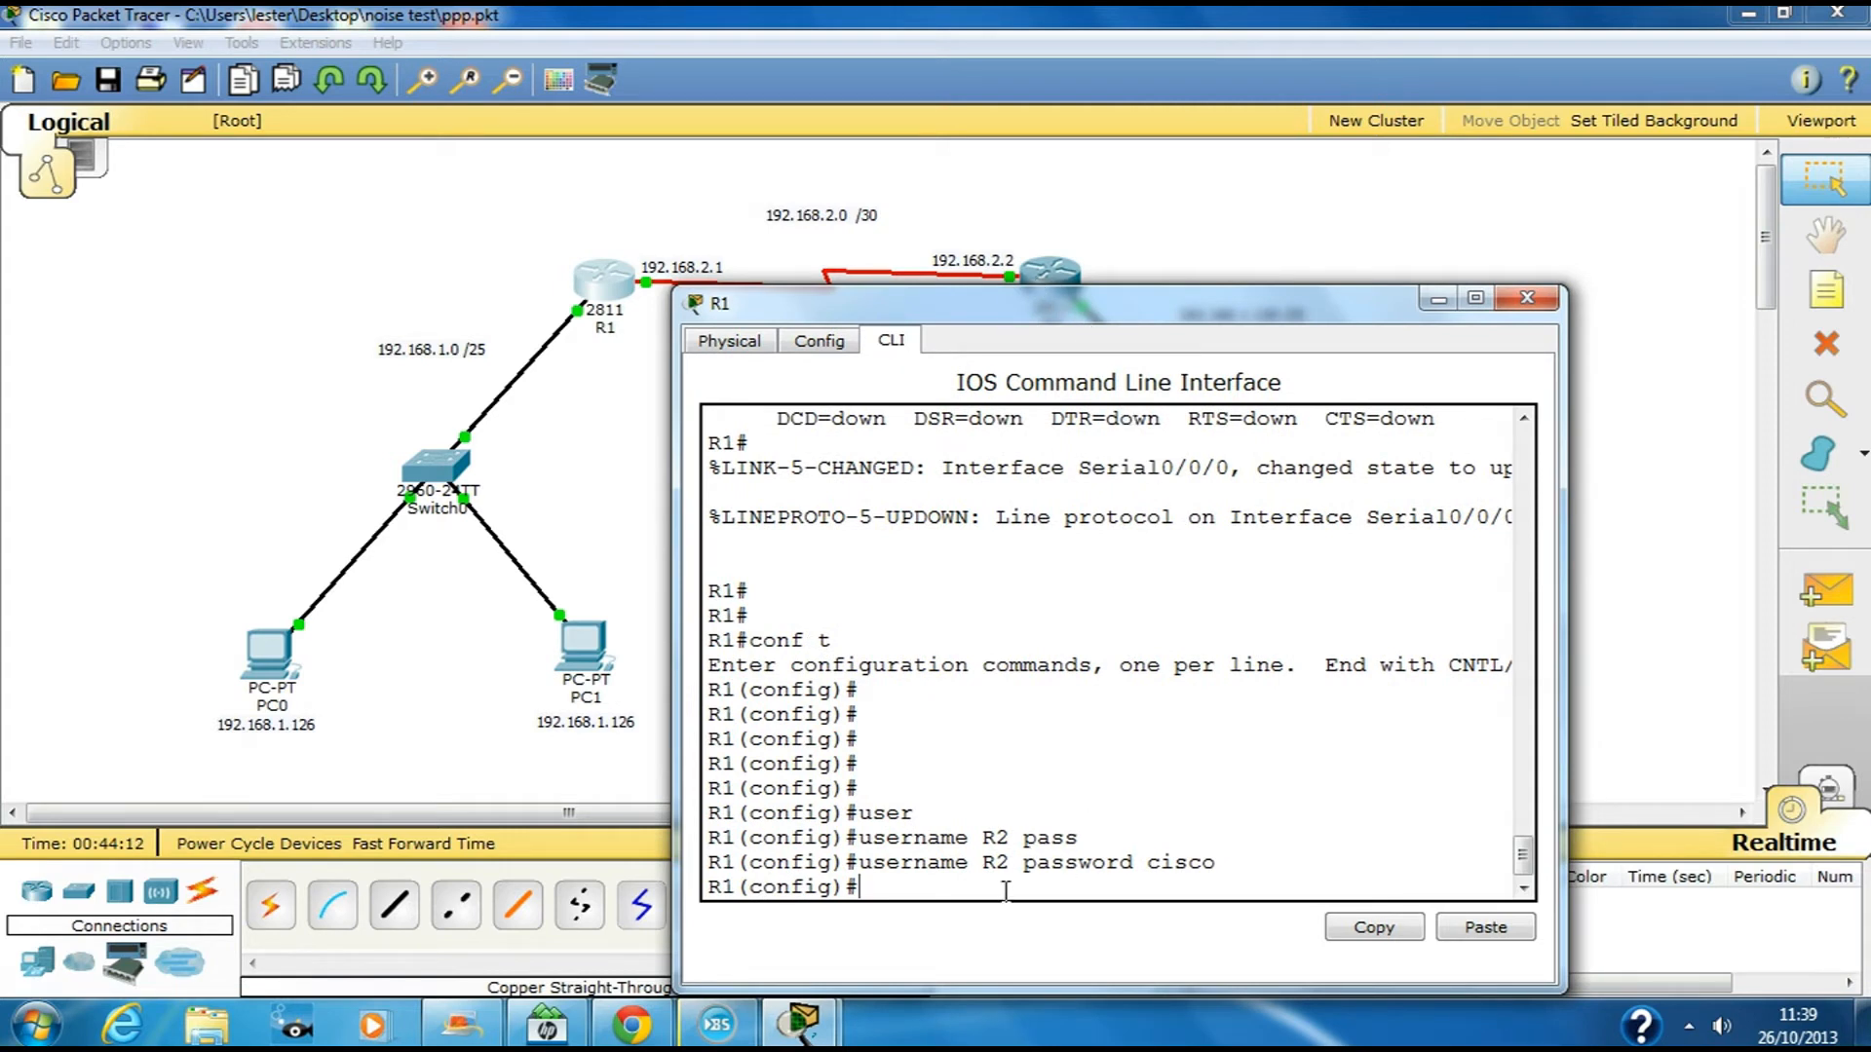
{"action": "key", "text": "Return"}
{"action": "key", "text": "Return"}
{"action": "type", "text": "int s0/0/0"}
Enter R1's Serial0/0/0 configuration and set encapsulation ppp
{"action": "key", "text": "Return"}
{"action": "key", "text": "Return"}
{"action": "key", "text": "Return"}
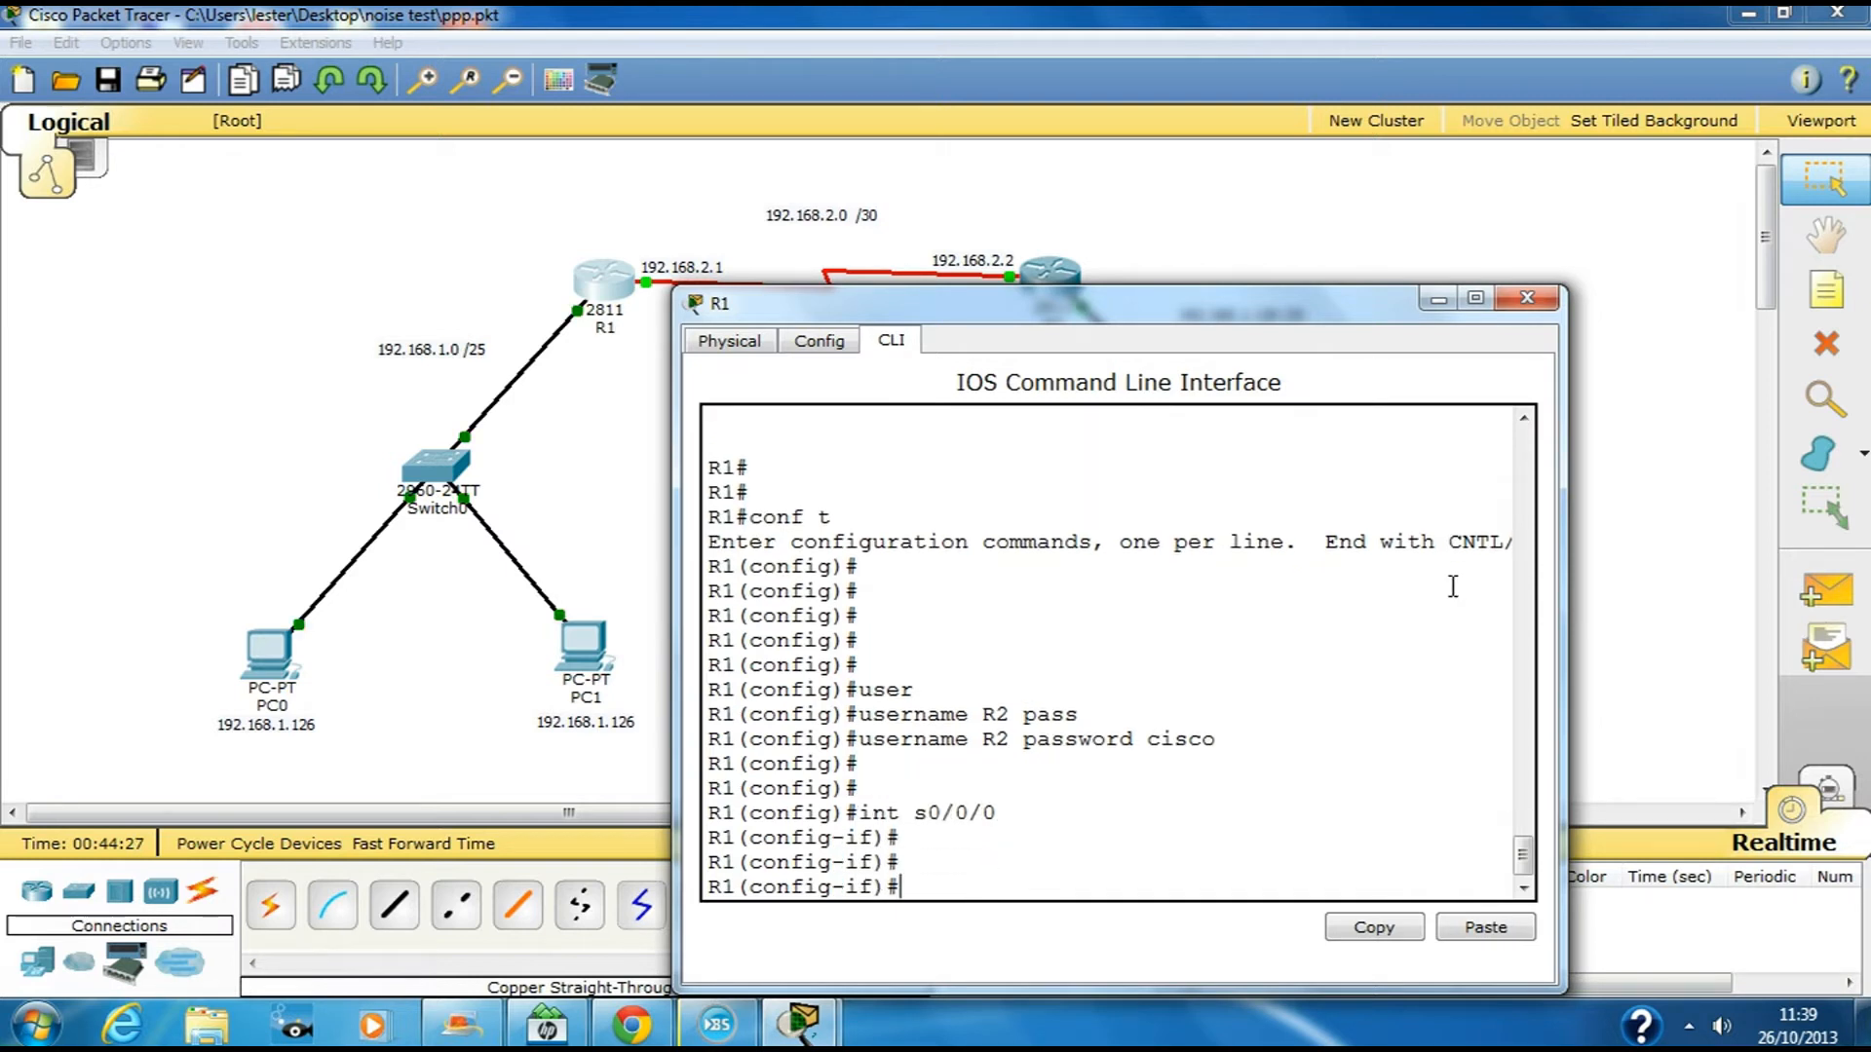
{"action": "type", "text": "en"}
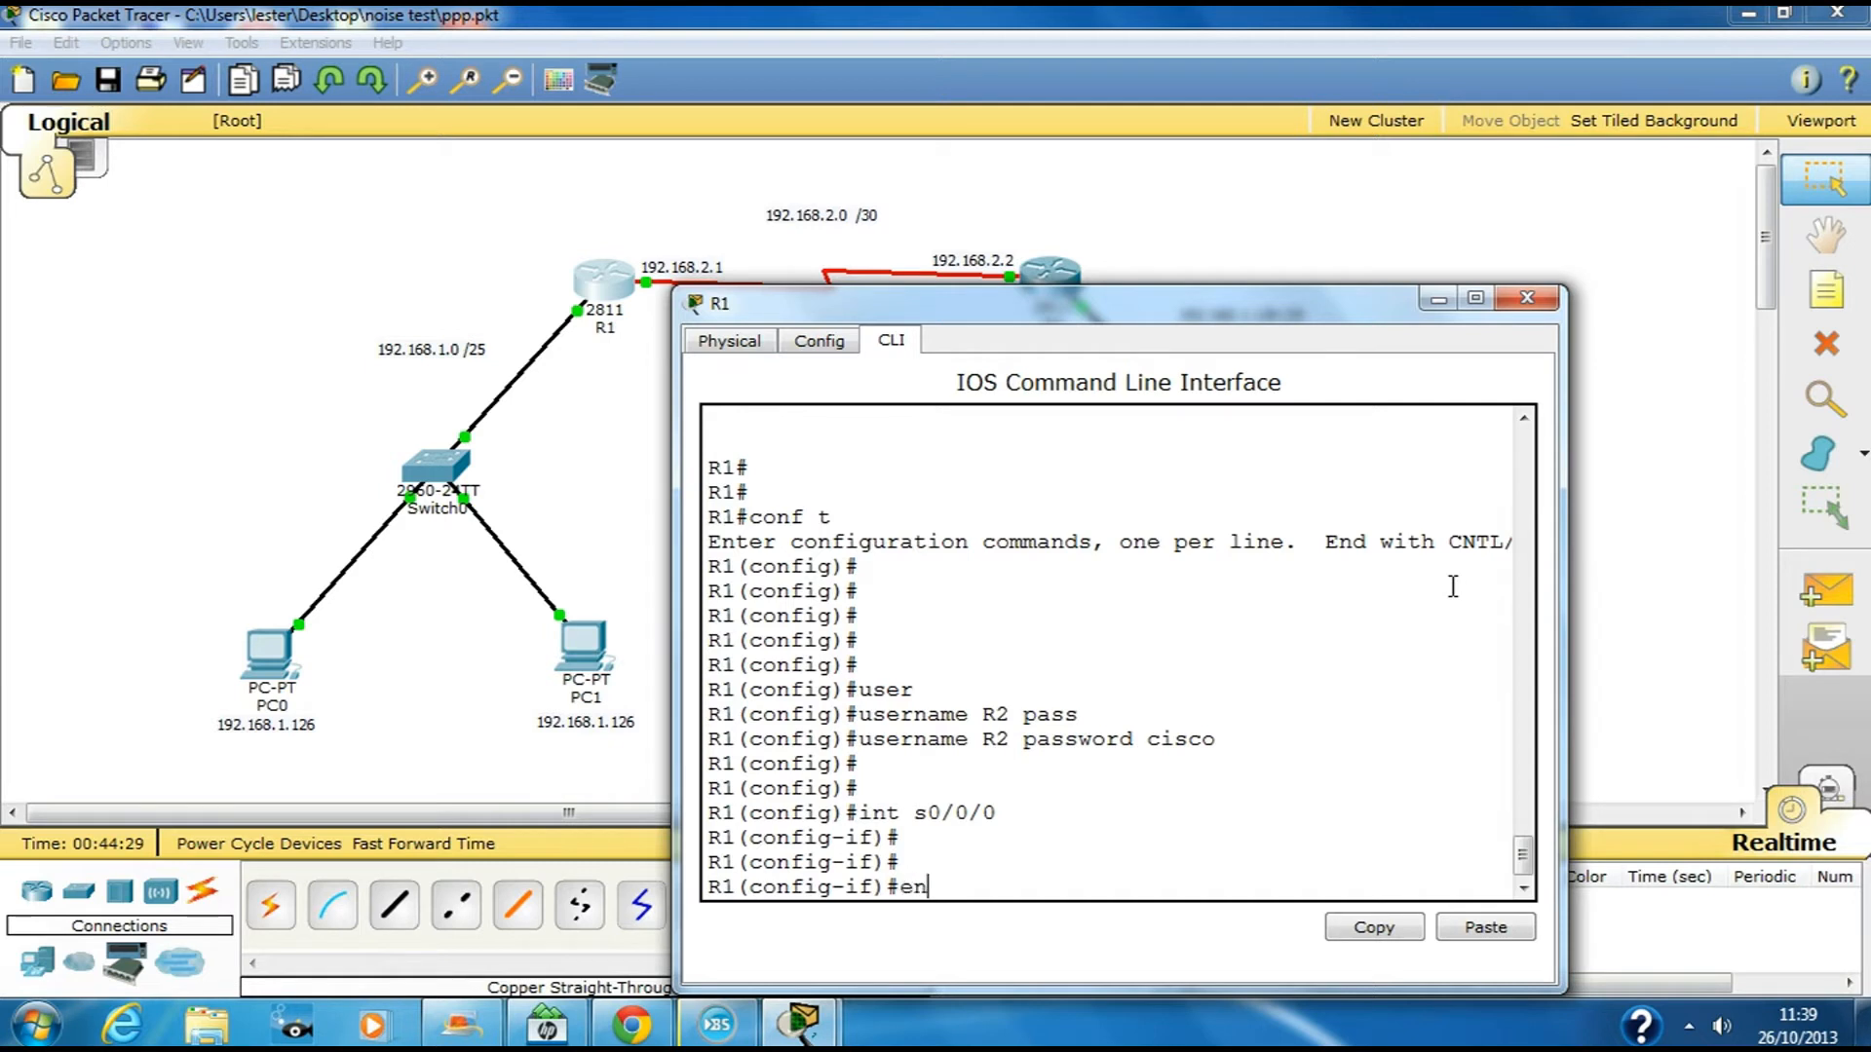
{"action": "key", "text": "Tab"}
{"action": "type", "text": "ppp"}
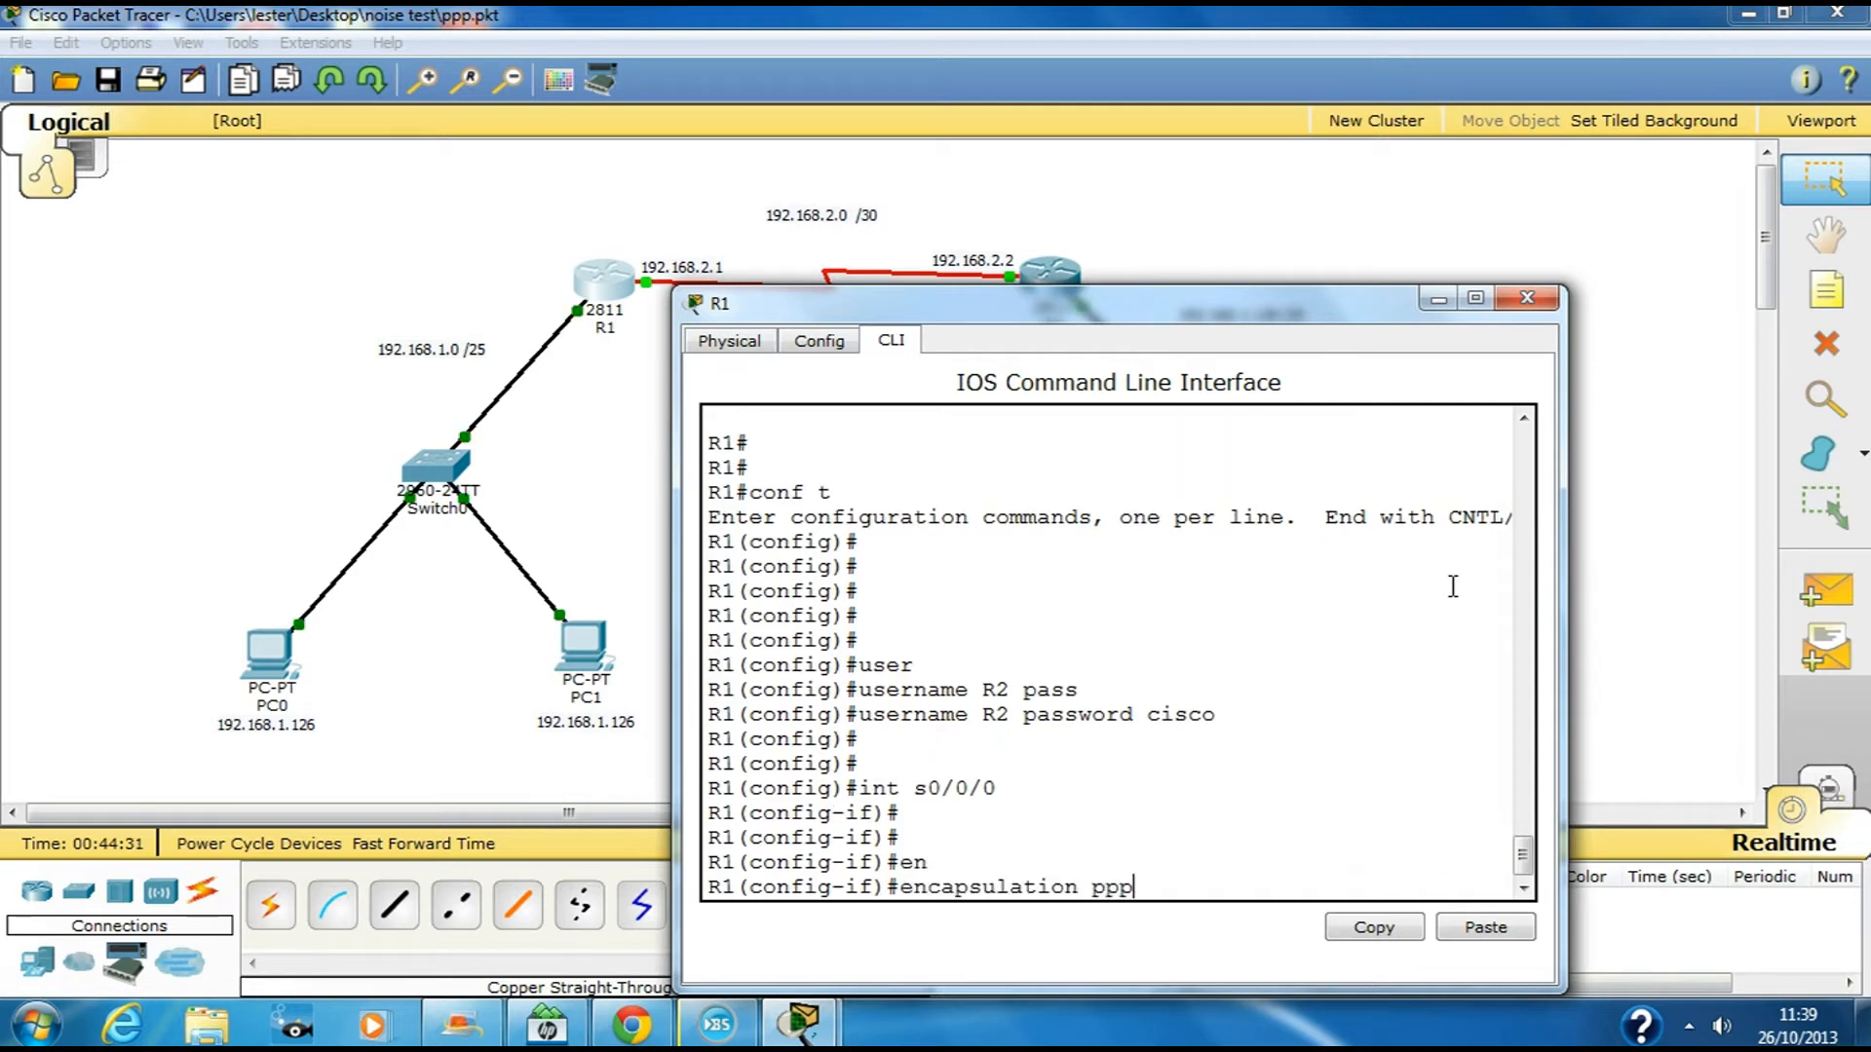
{"action": "key", "text": "Return"}
{"action": "key", "text": "Return"}
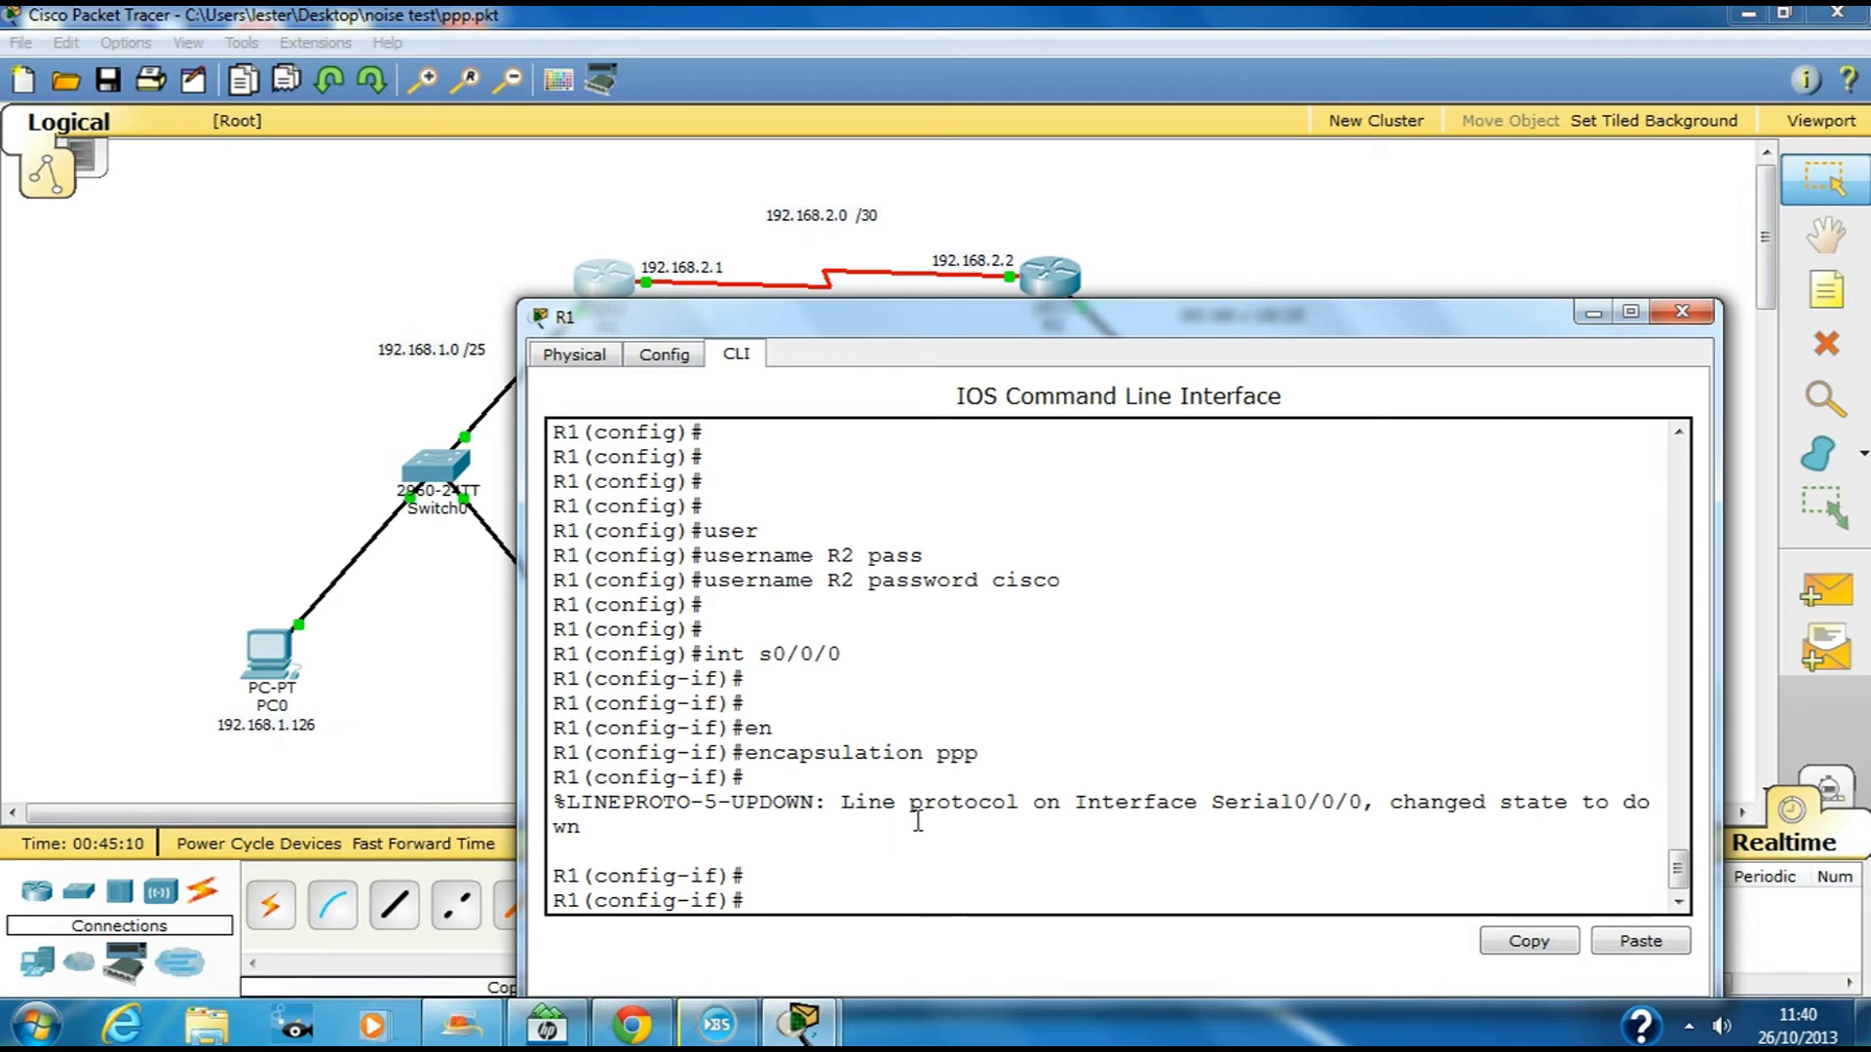
Enable ppp authentication pap on R1's Serial0/0/0
{"action": "type", "text": "pp"}
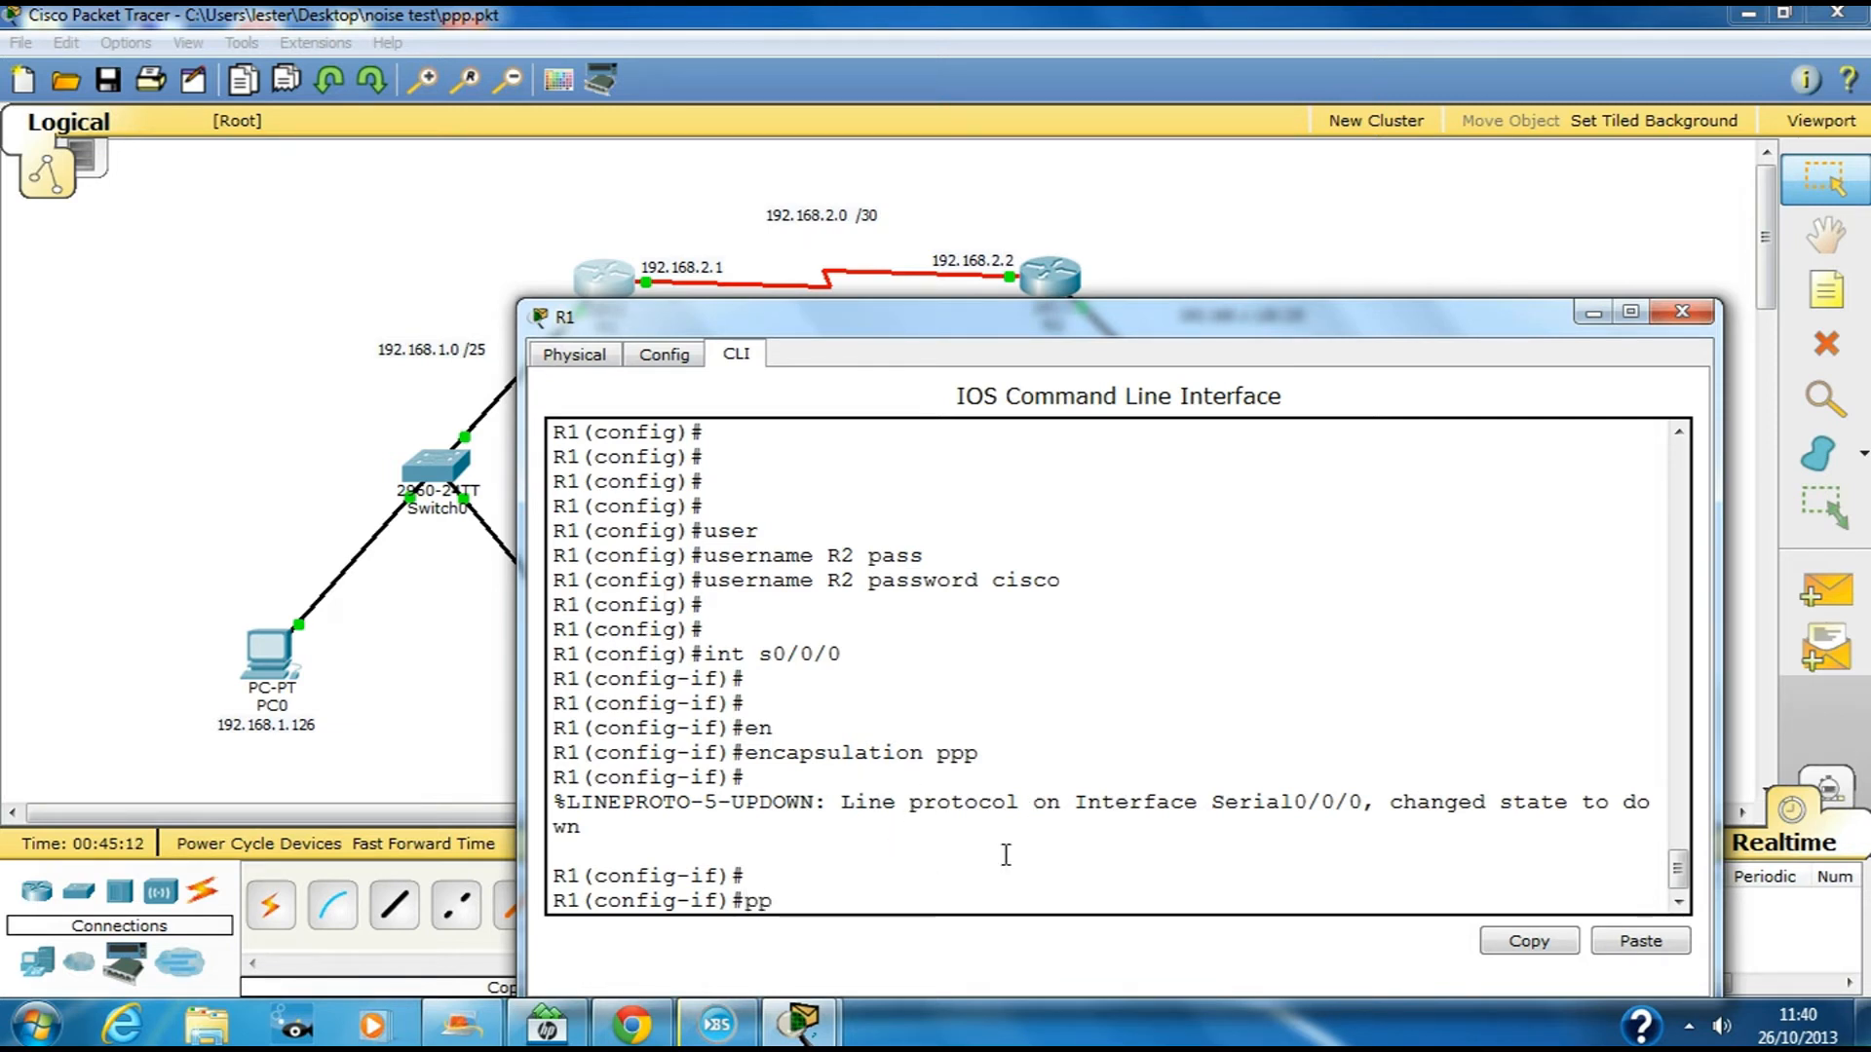
{"action": "type", "text": "p au"}
{"action": "key", "text": "Tab"}
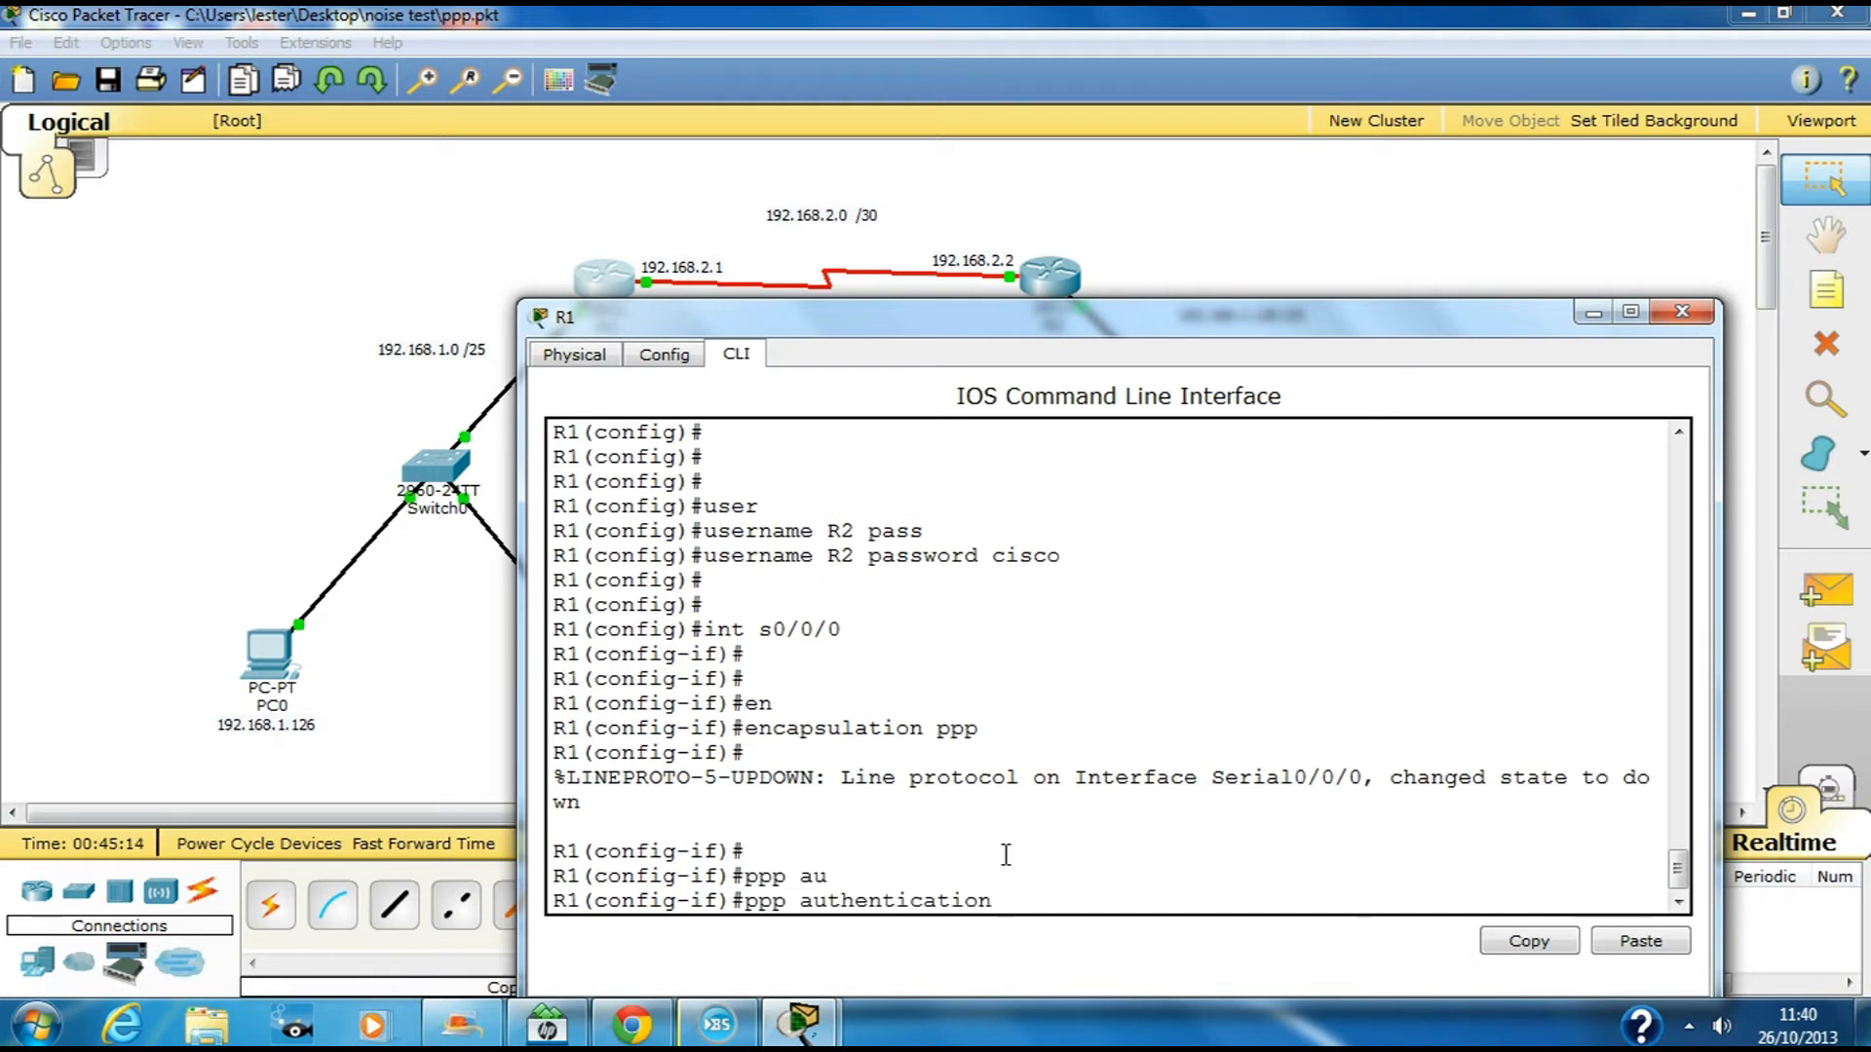
{"action": "type", "text": "pap"}
{"action": "key", "text": "Return"}
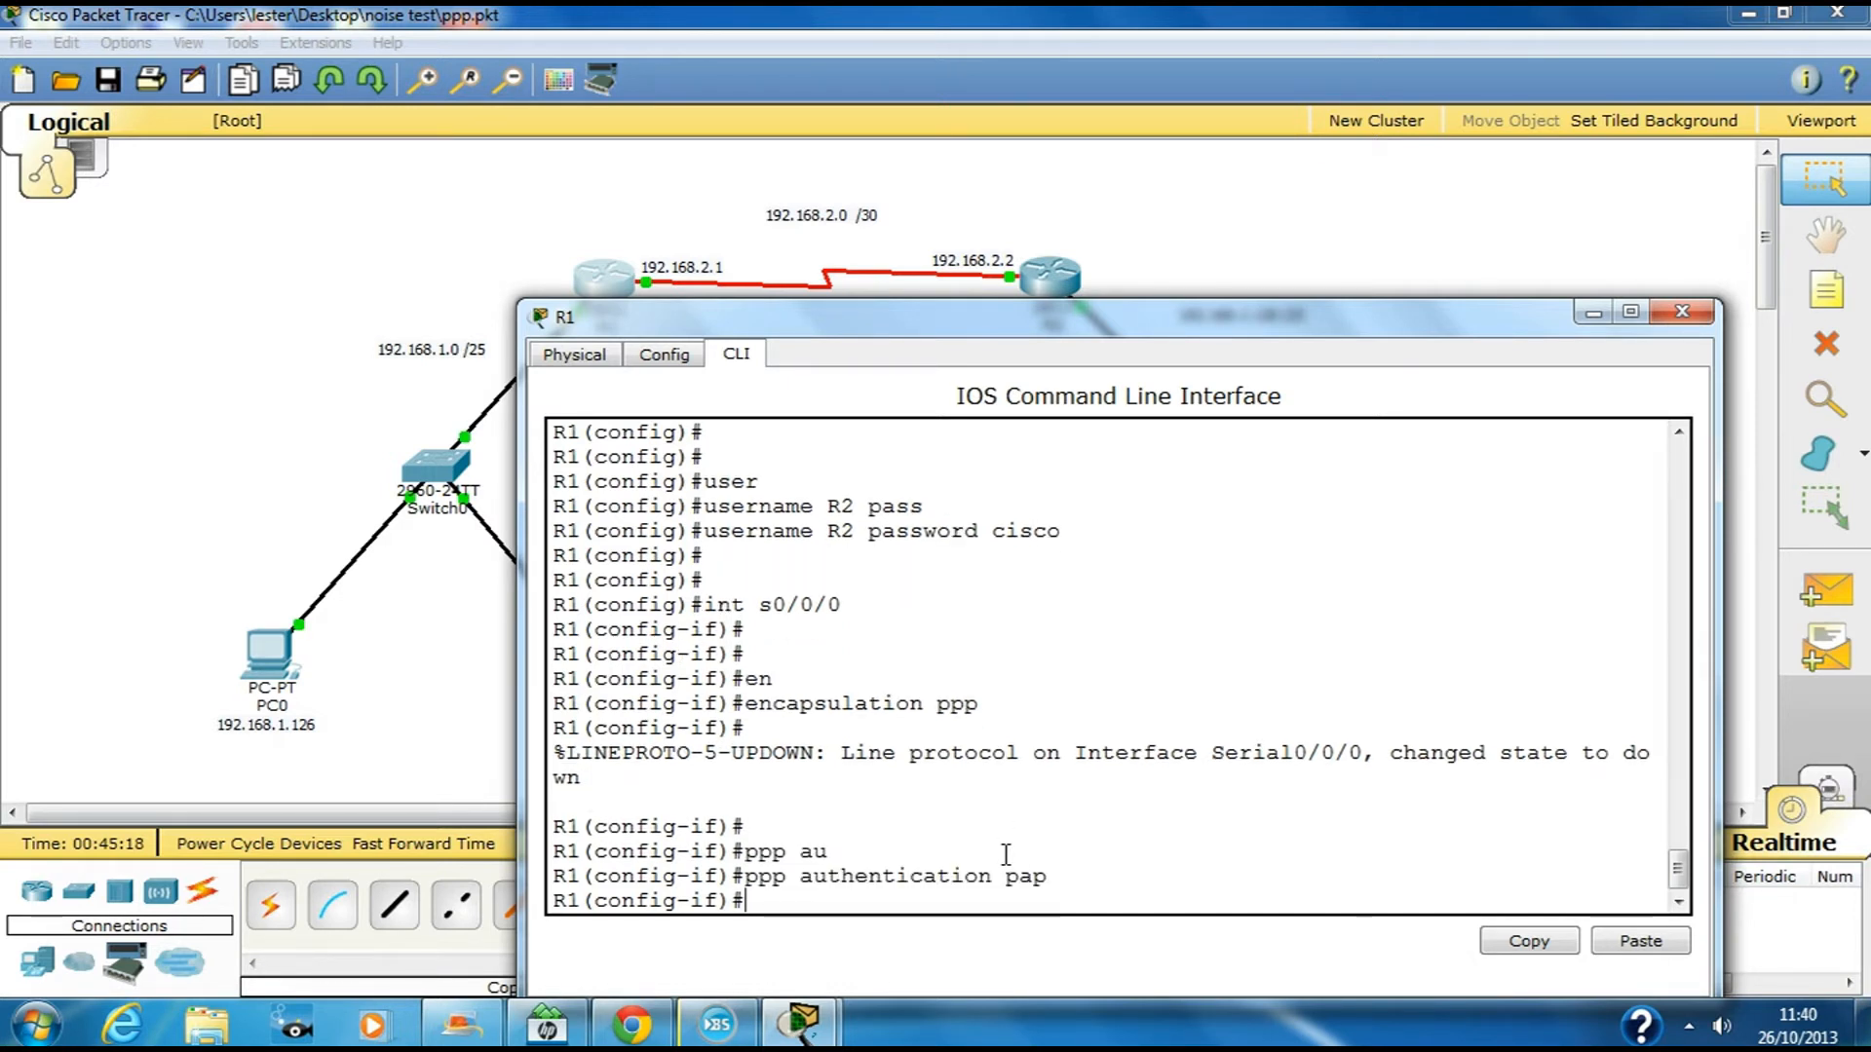
Type ppp pap sent-username R1 with a password, then highlight the R2 username line
{"action": "type", "text": "ppp"}
{"action": "type", "text": " au"}
{"action": "key", "text": "BackSpace"}
{"action": "key", "text": "BackSpace"}
{"action": "type", "text": "pap "}
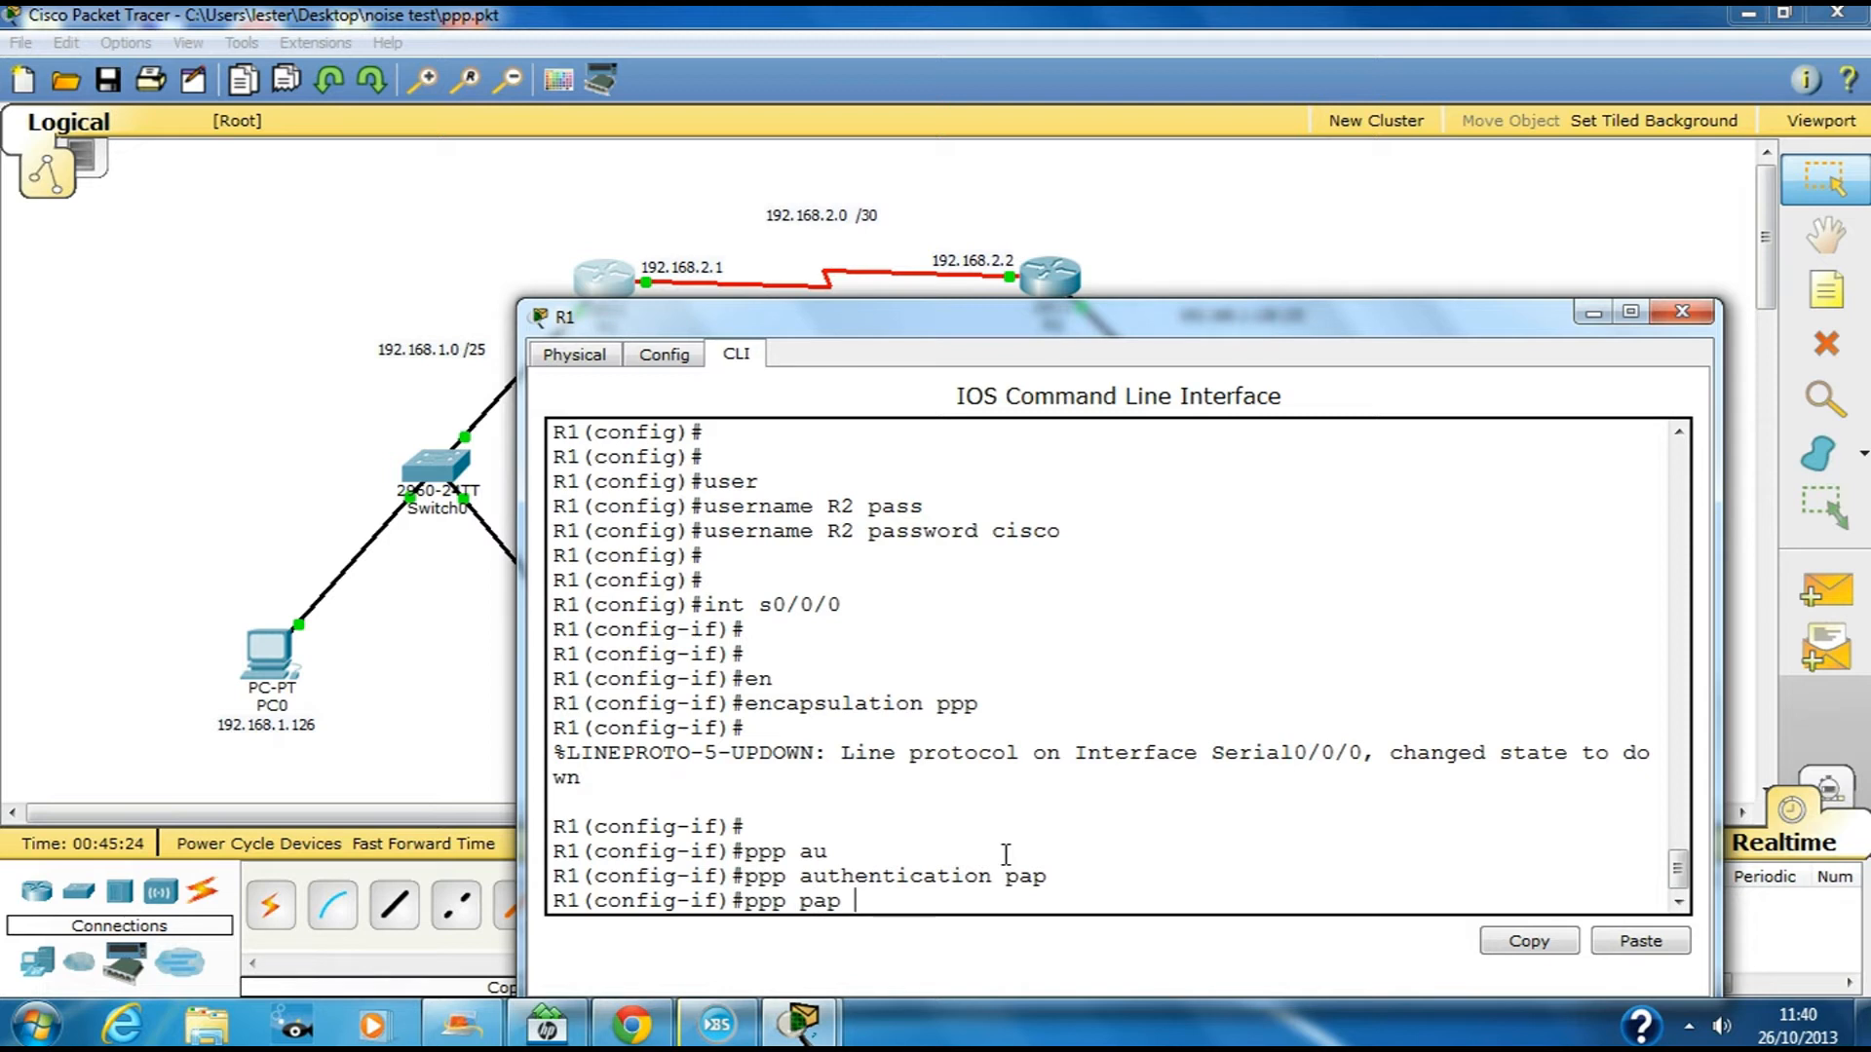
{"action": "type", "text": "se"}
{"action": "key", "text": "Tab"}
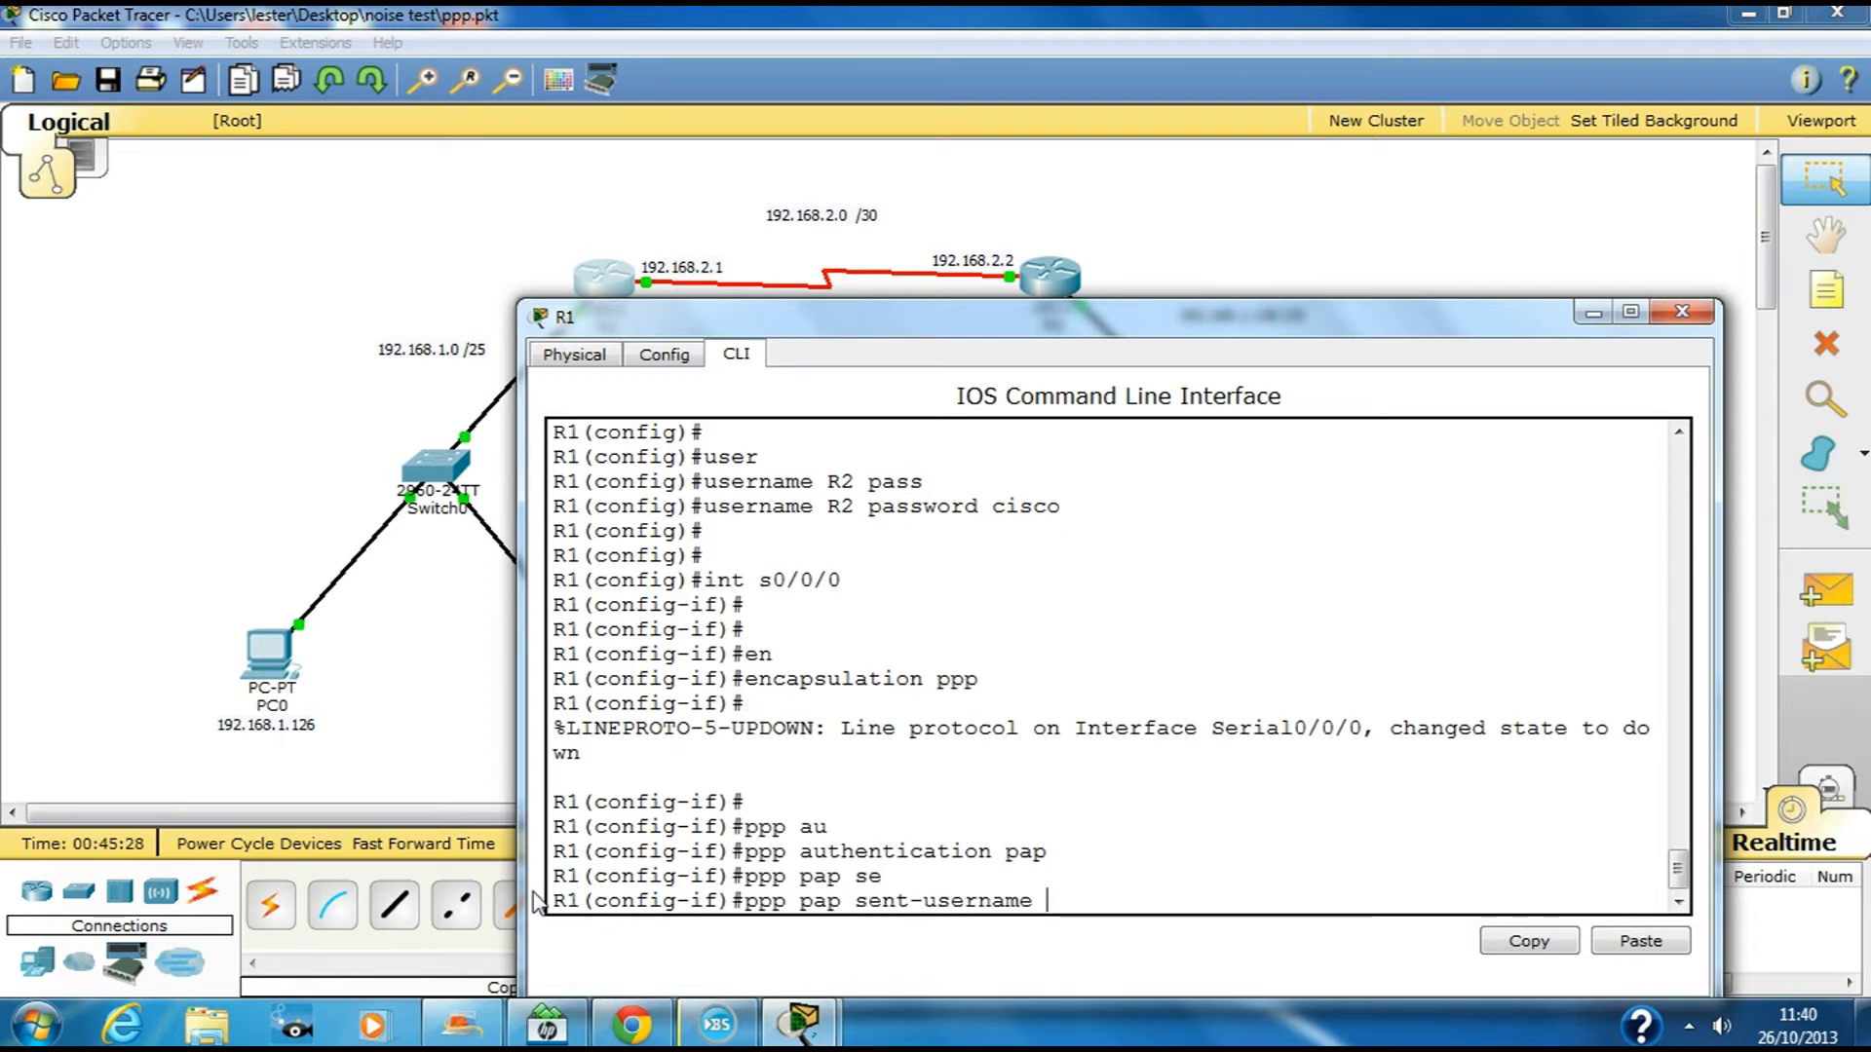
{"action": "type", "text": "R1 pass"}
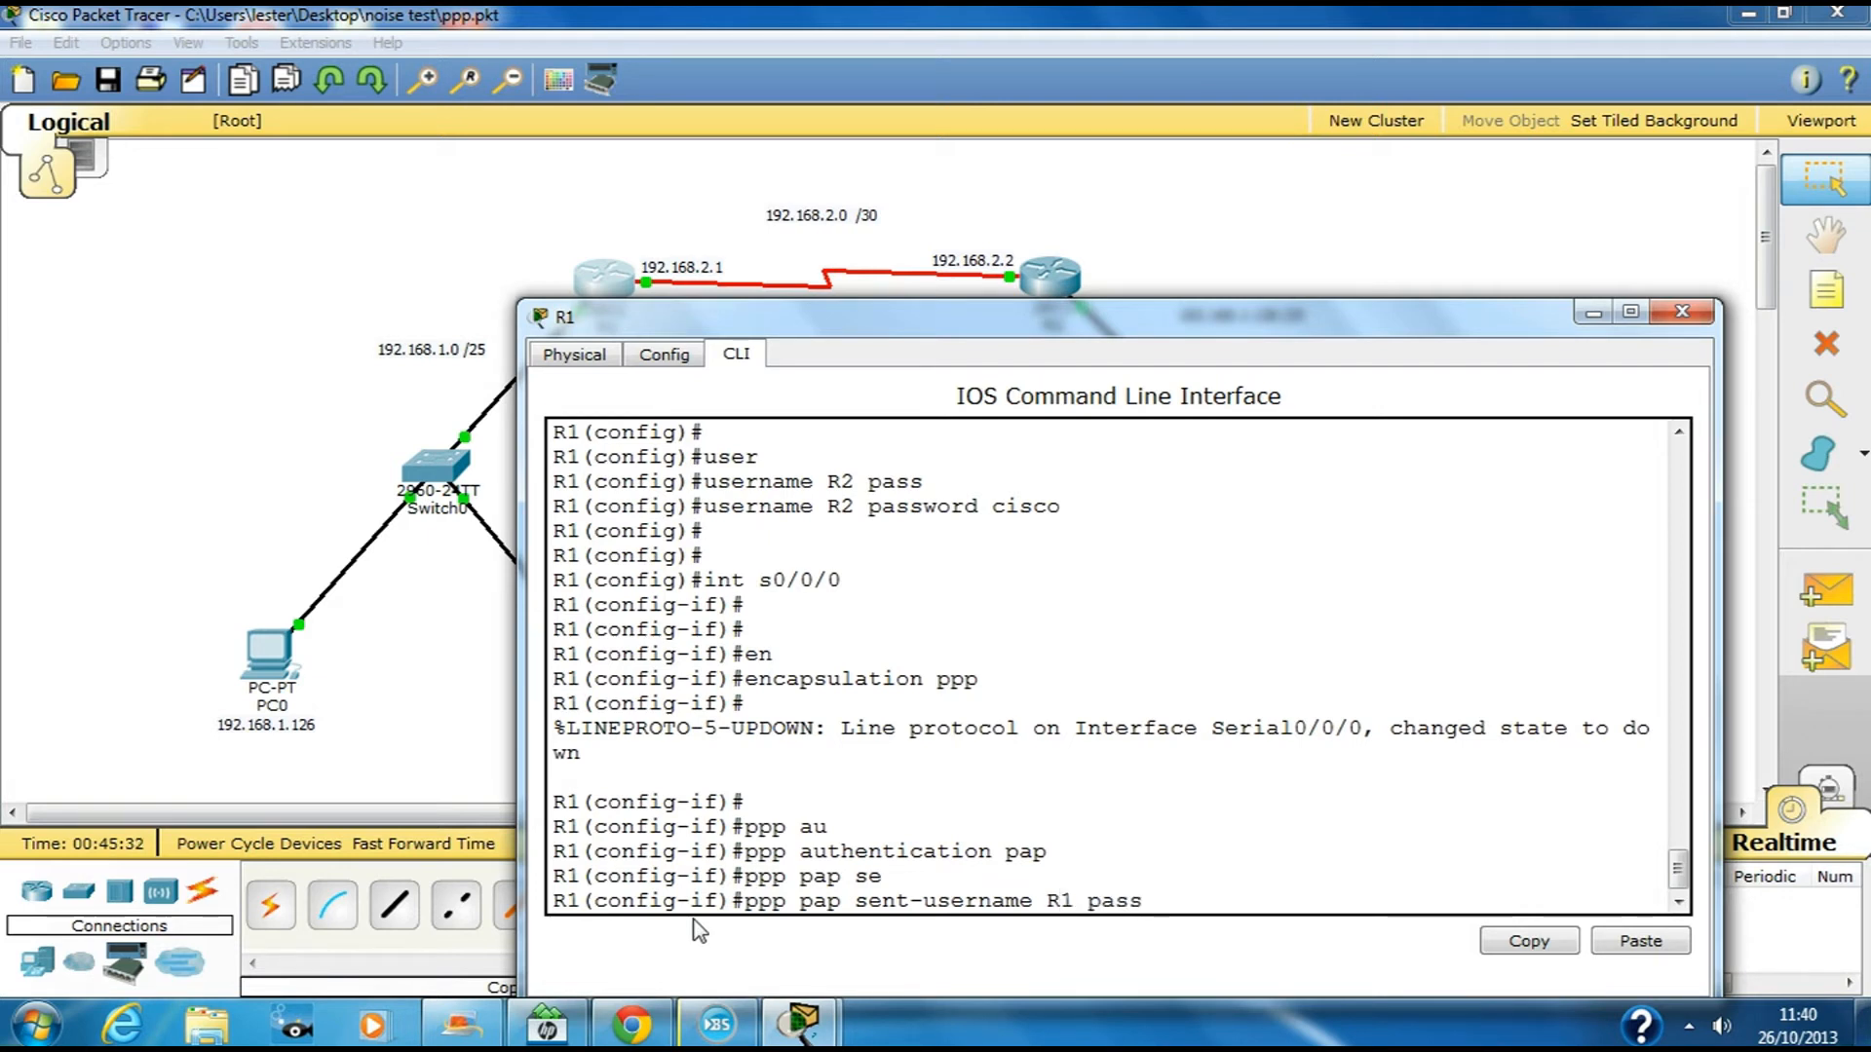
{"action": "type", "text": "word cisco"}
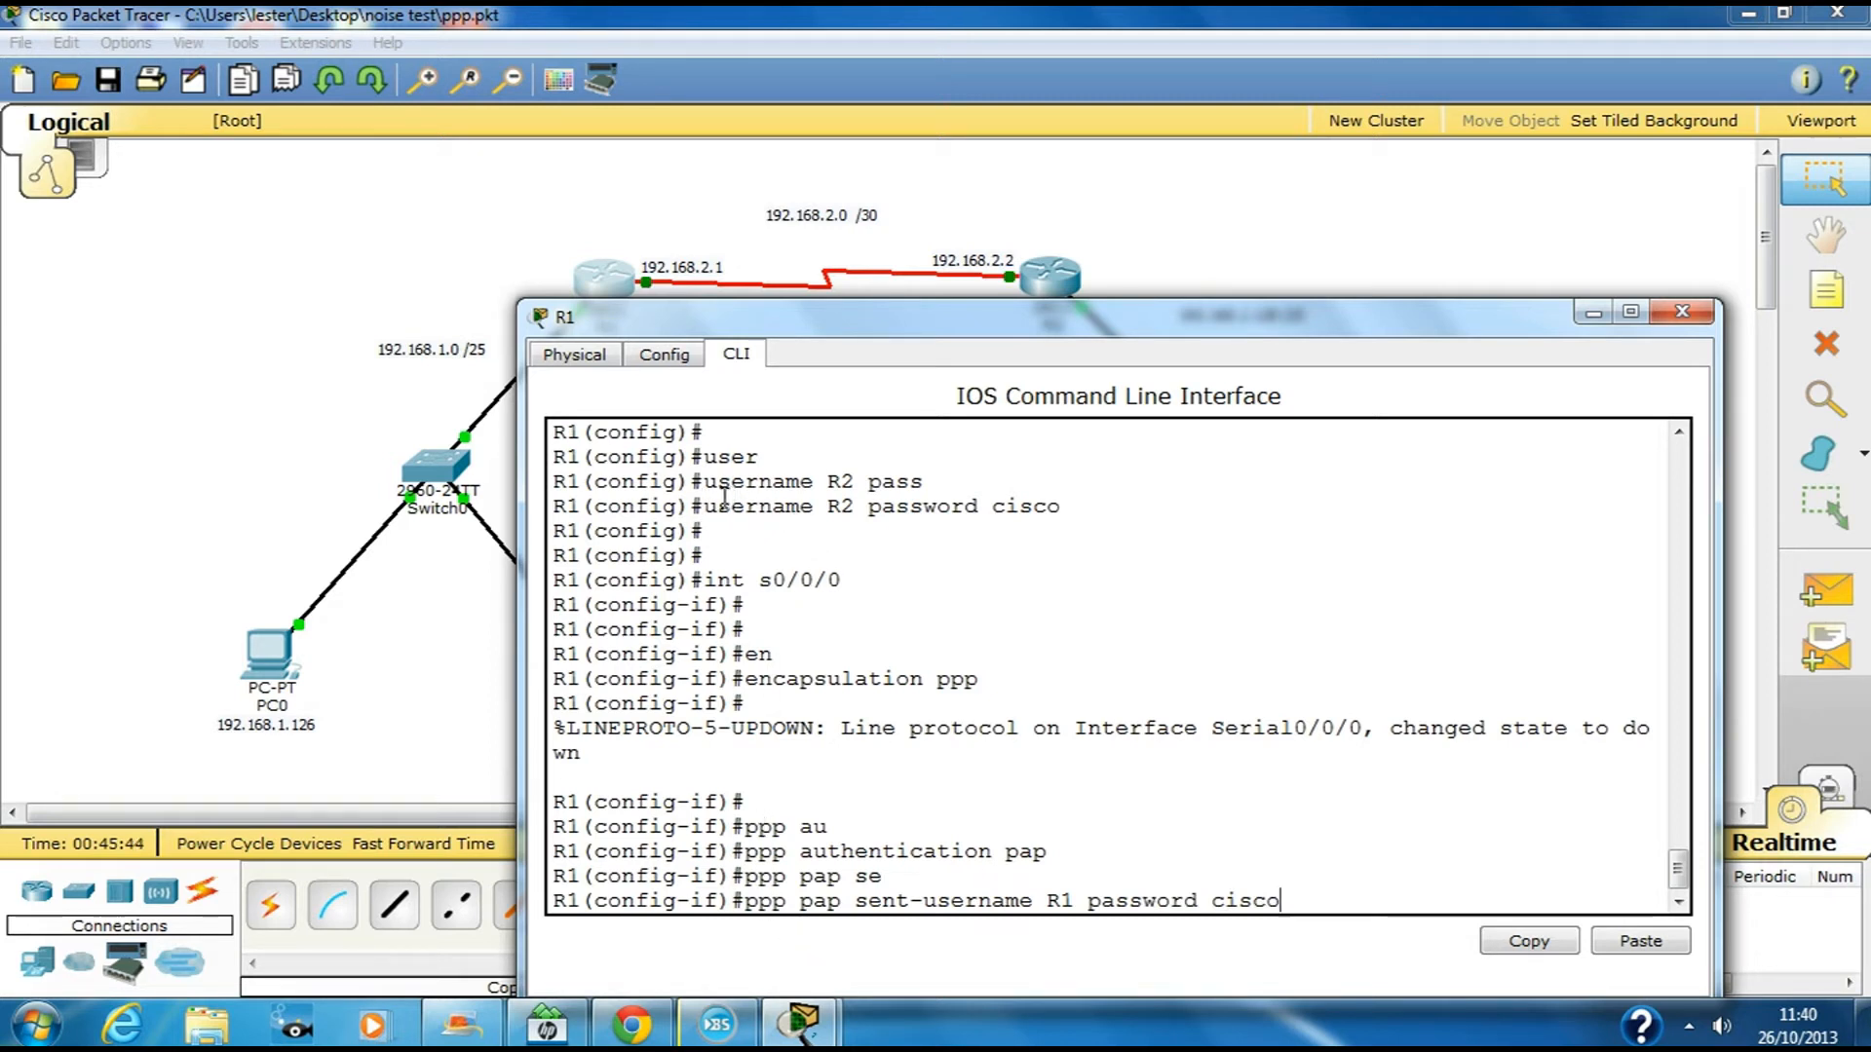
{"action": "left_click_drag", "start_coordinate": [704, 507], "coordinate": [1077, 510]}
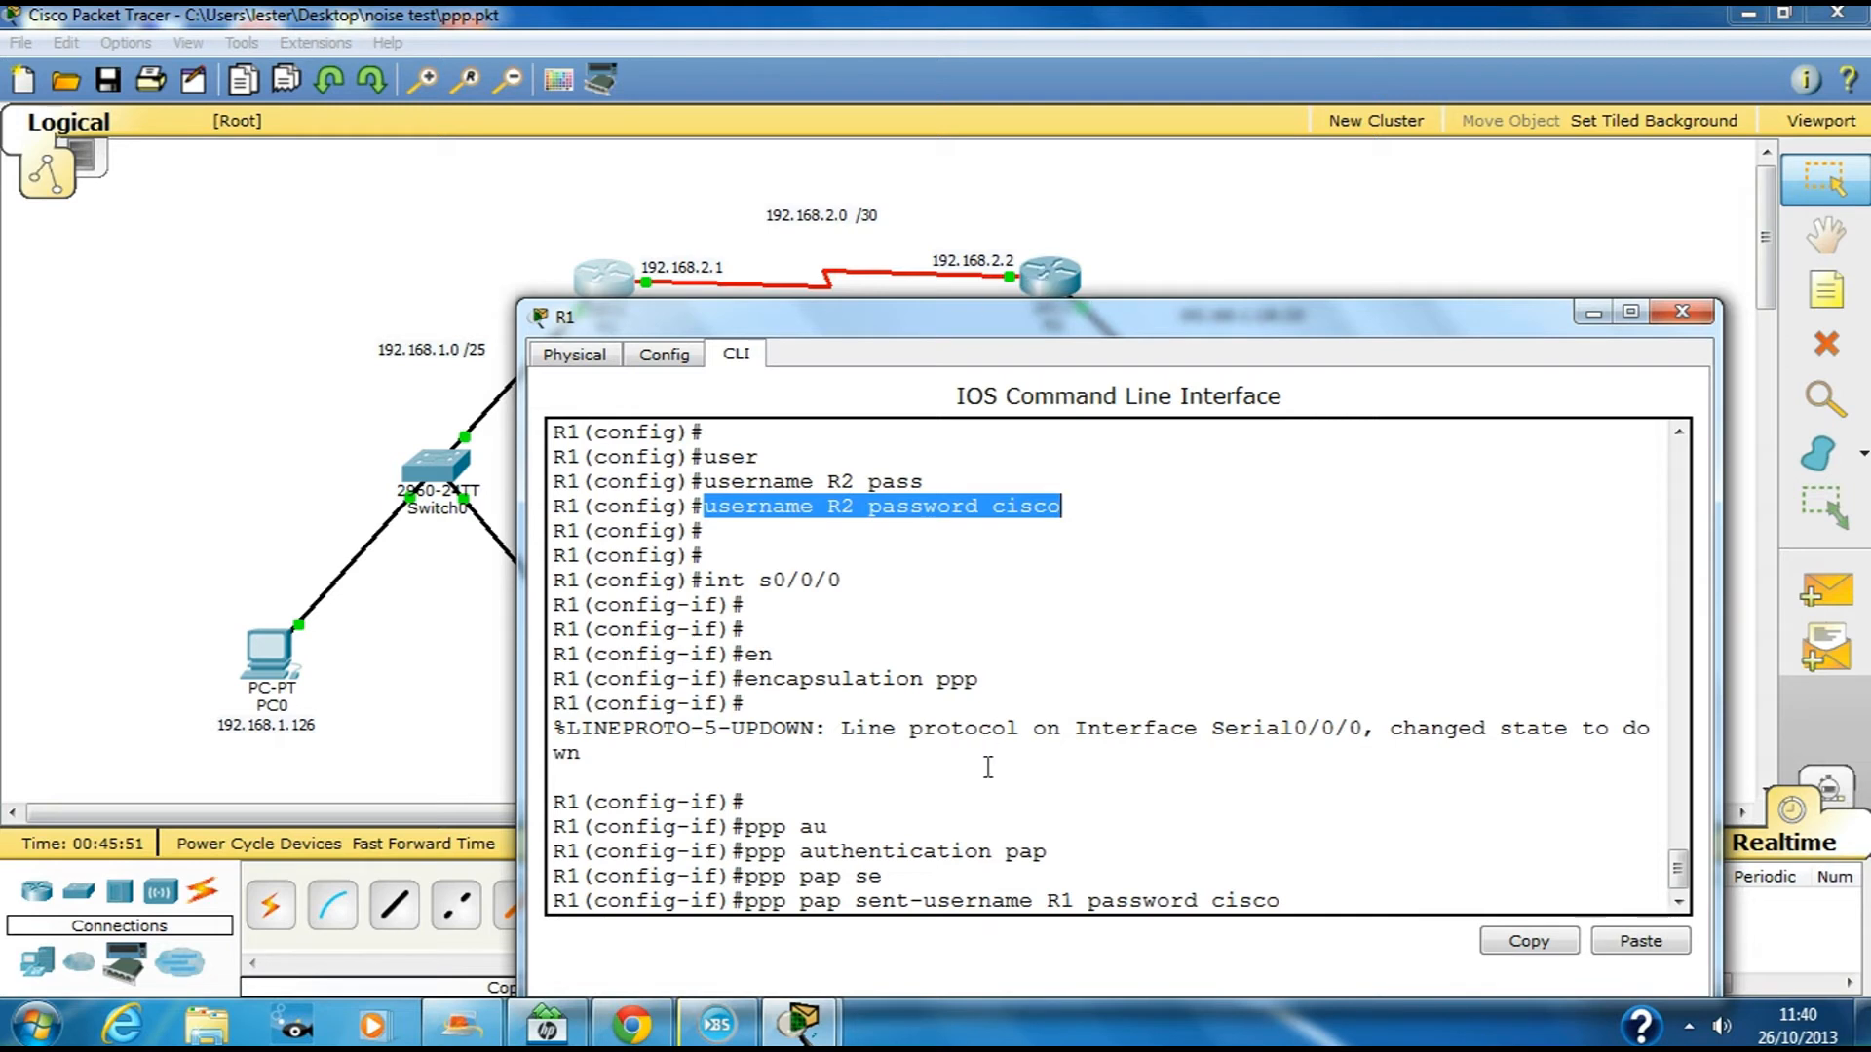
{"action": "left_click", "coordinate": [984, 874]}
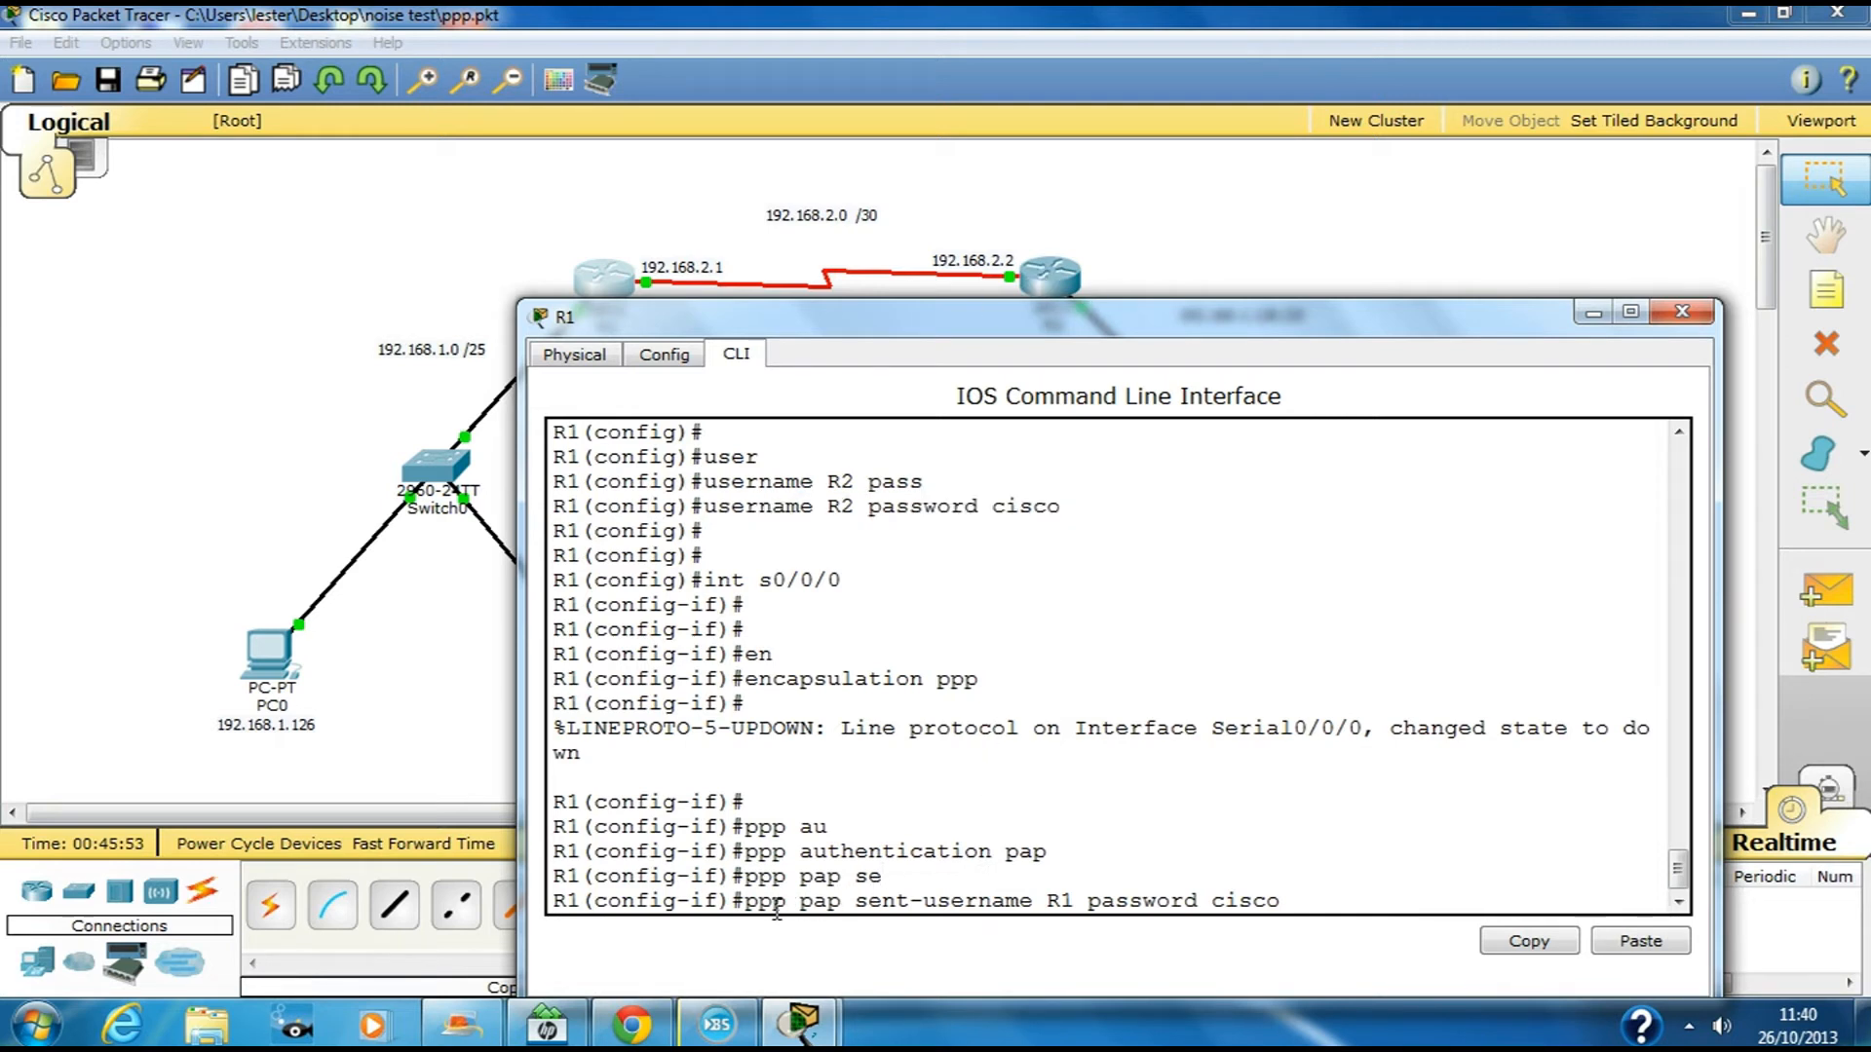
{"action": "left_click_drag", "start_coordinate": [915, 904], "coordinate": [1211, 904]}
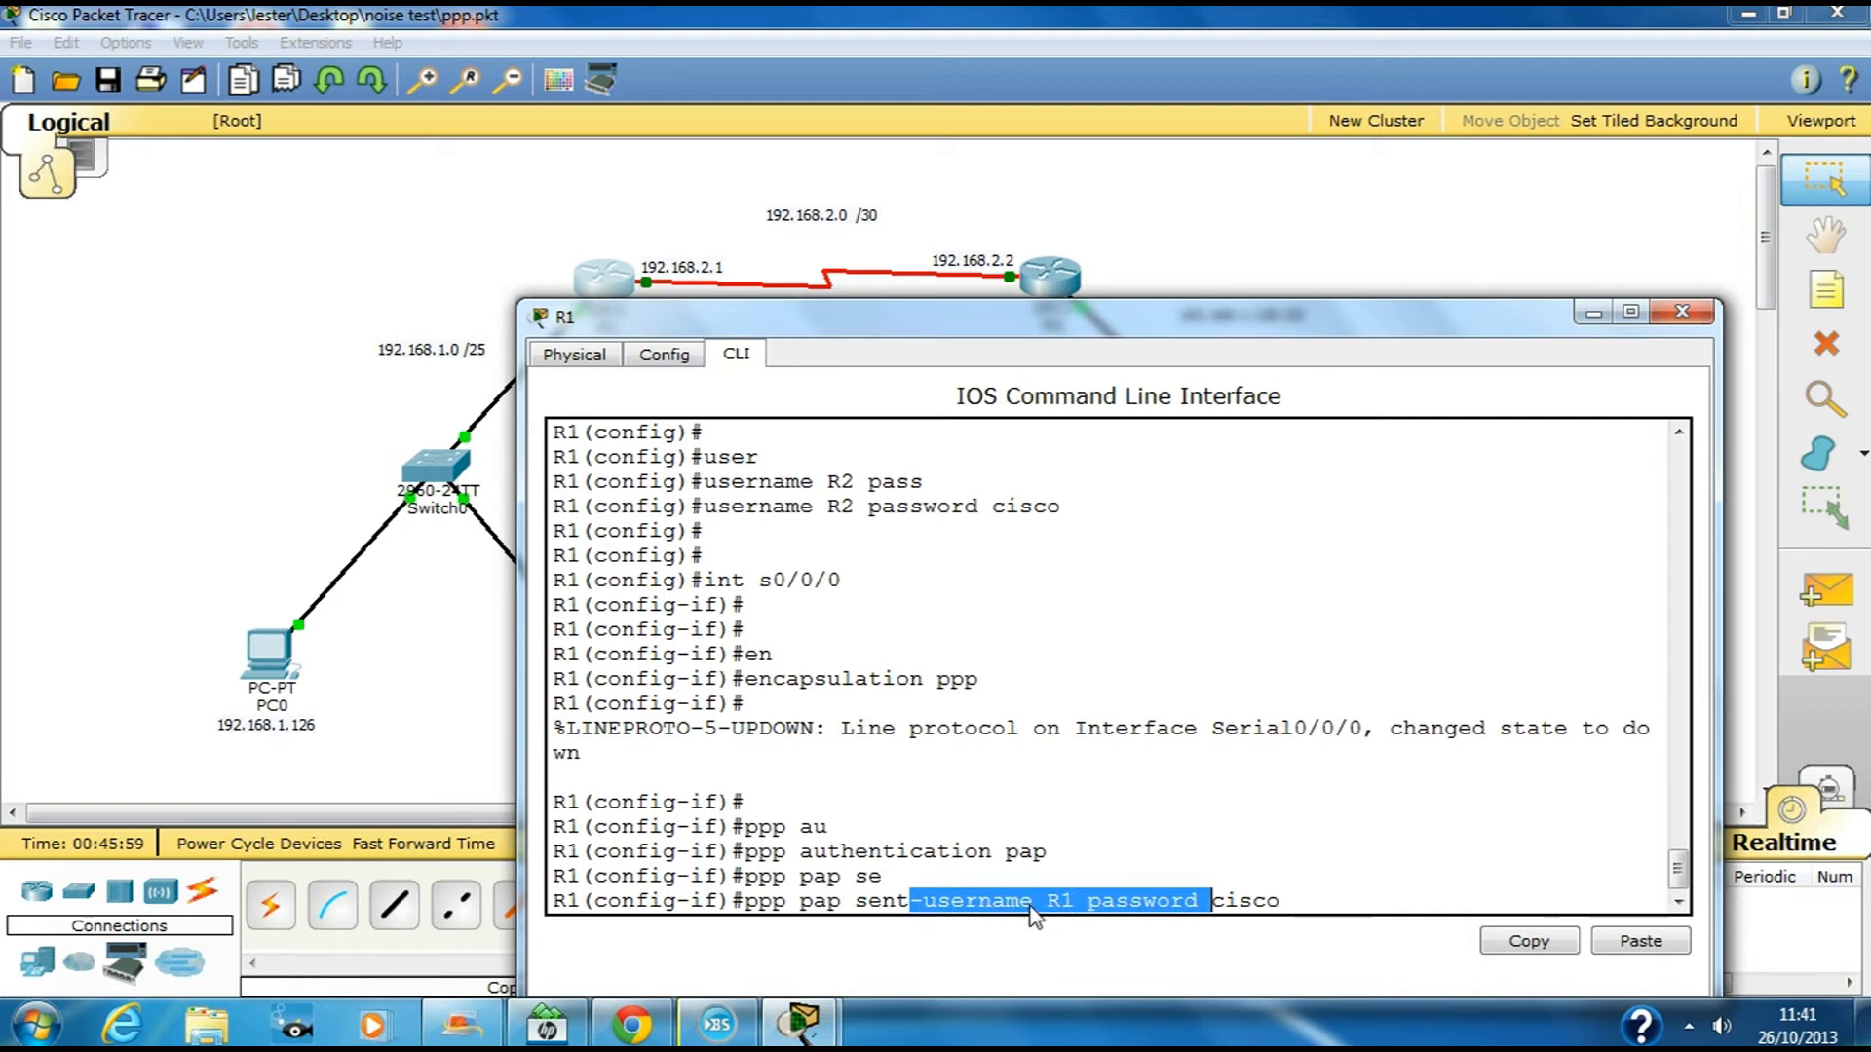
{"action": "left_click", "coordinate": [1305, 901]}
{"action": "left_click_drag", "start_coordinate": [1239, 902], "coordinate": [1185, 902]}
{"action": "left_click", "coordinate": [1344, 901]}
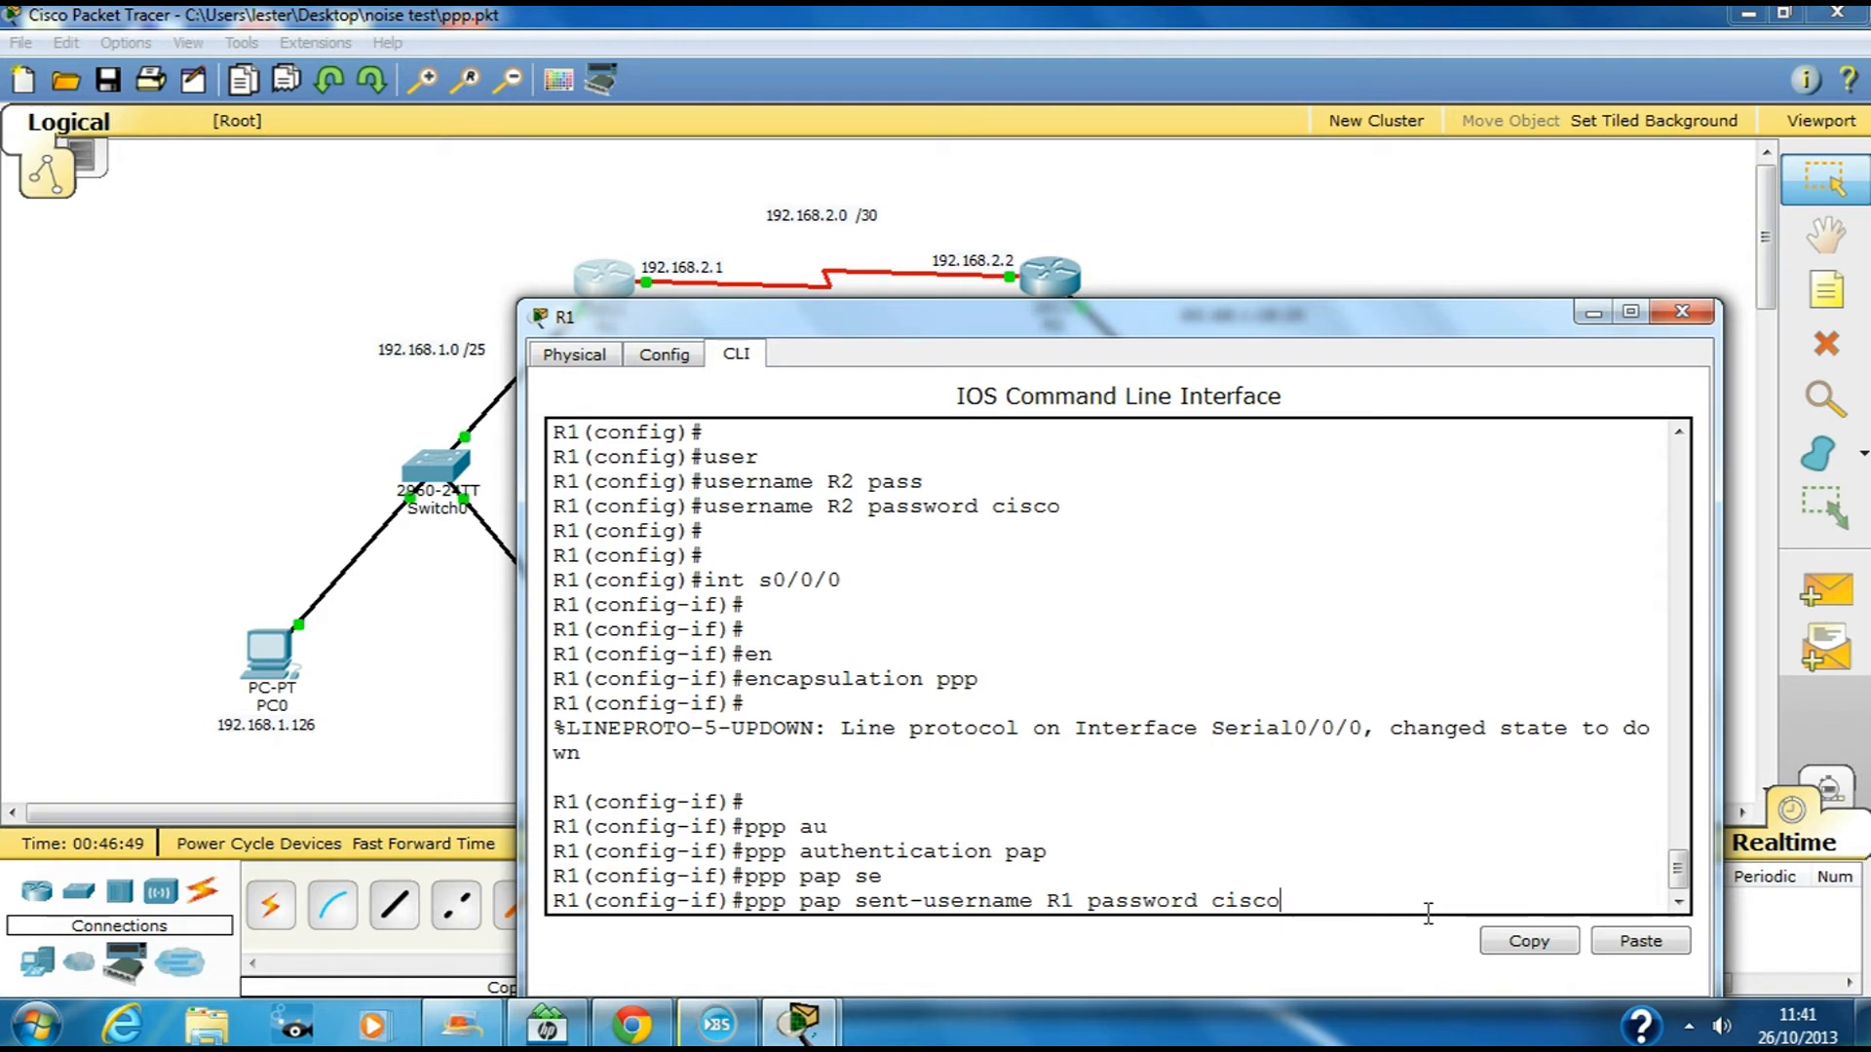
Exit R1's interface configuration and open R2's CLI beside it
{"action": "key", "text": "Return"}
{"action": "type", "text": "exit"}
{"action": "key", "text": "Return"}
{"action": "key", "text": "Return"}
{"action": "key", "text": "Return"}
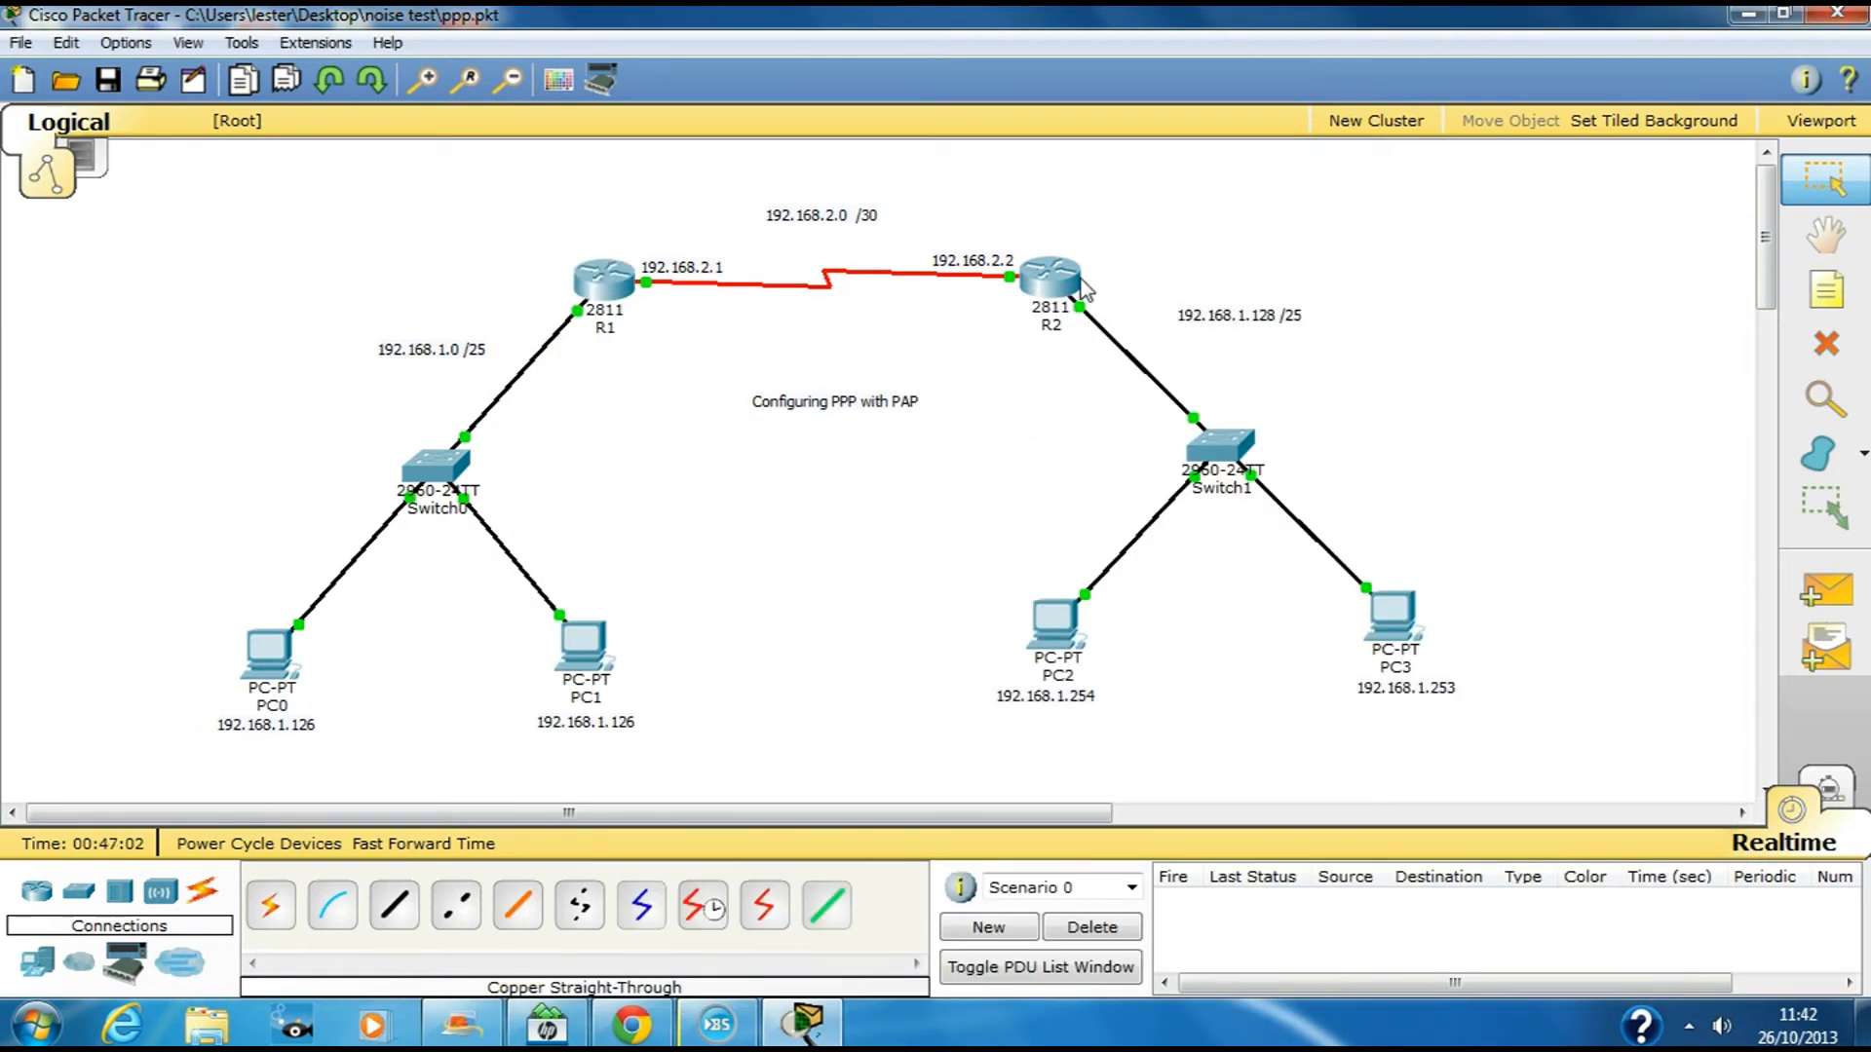
{"action": "left_click", "coordinate": [1077, 282]}
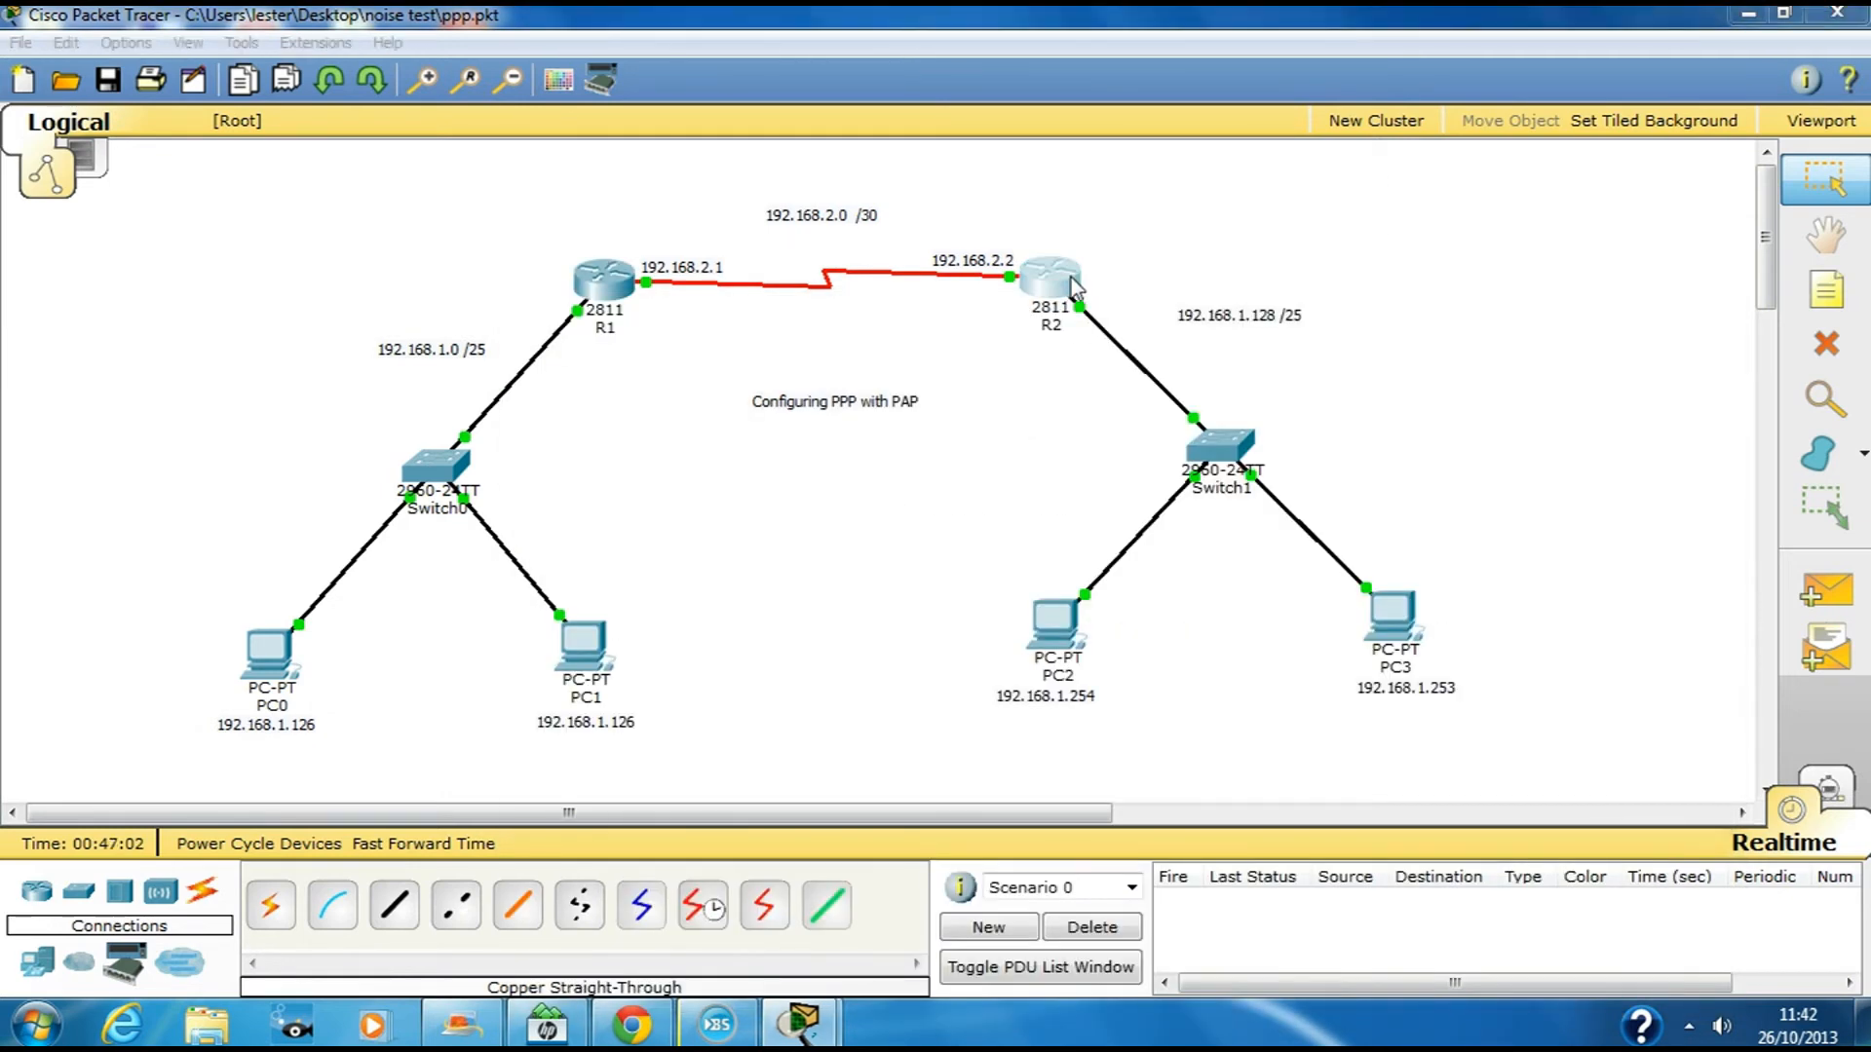
{"action": "left_click_drag", "start_coordinate": [965, 216], "coordinate": [1260, 176]}
{"action": "key", "text": "Return"}
{"action": "key", "text": "Return"}
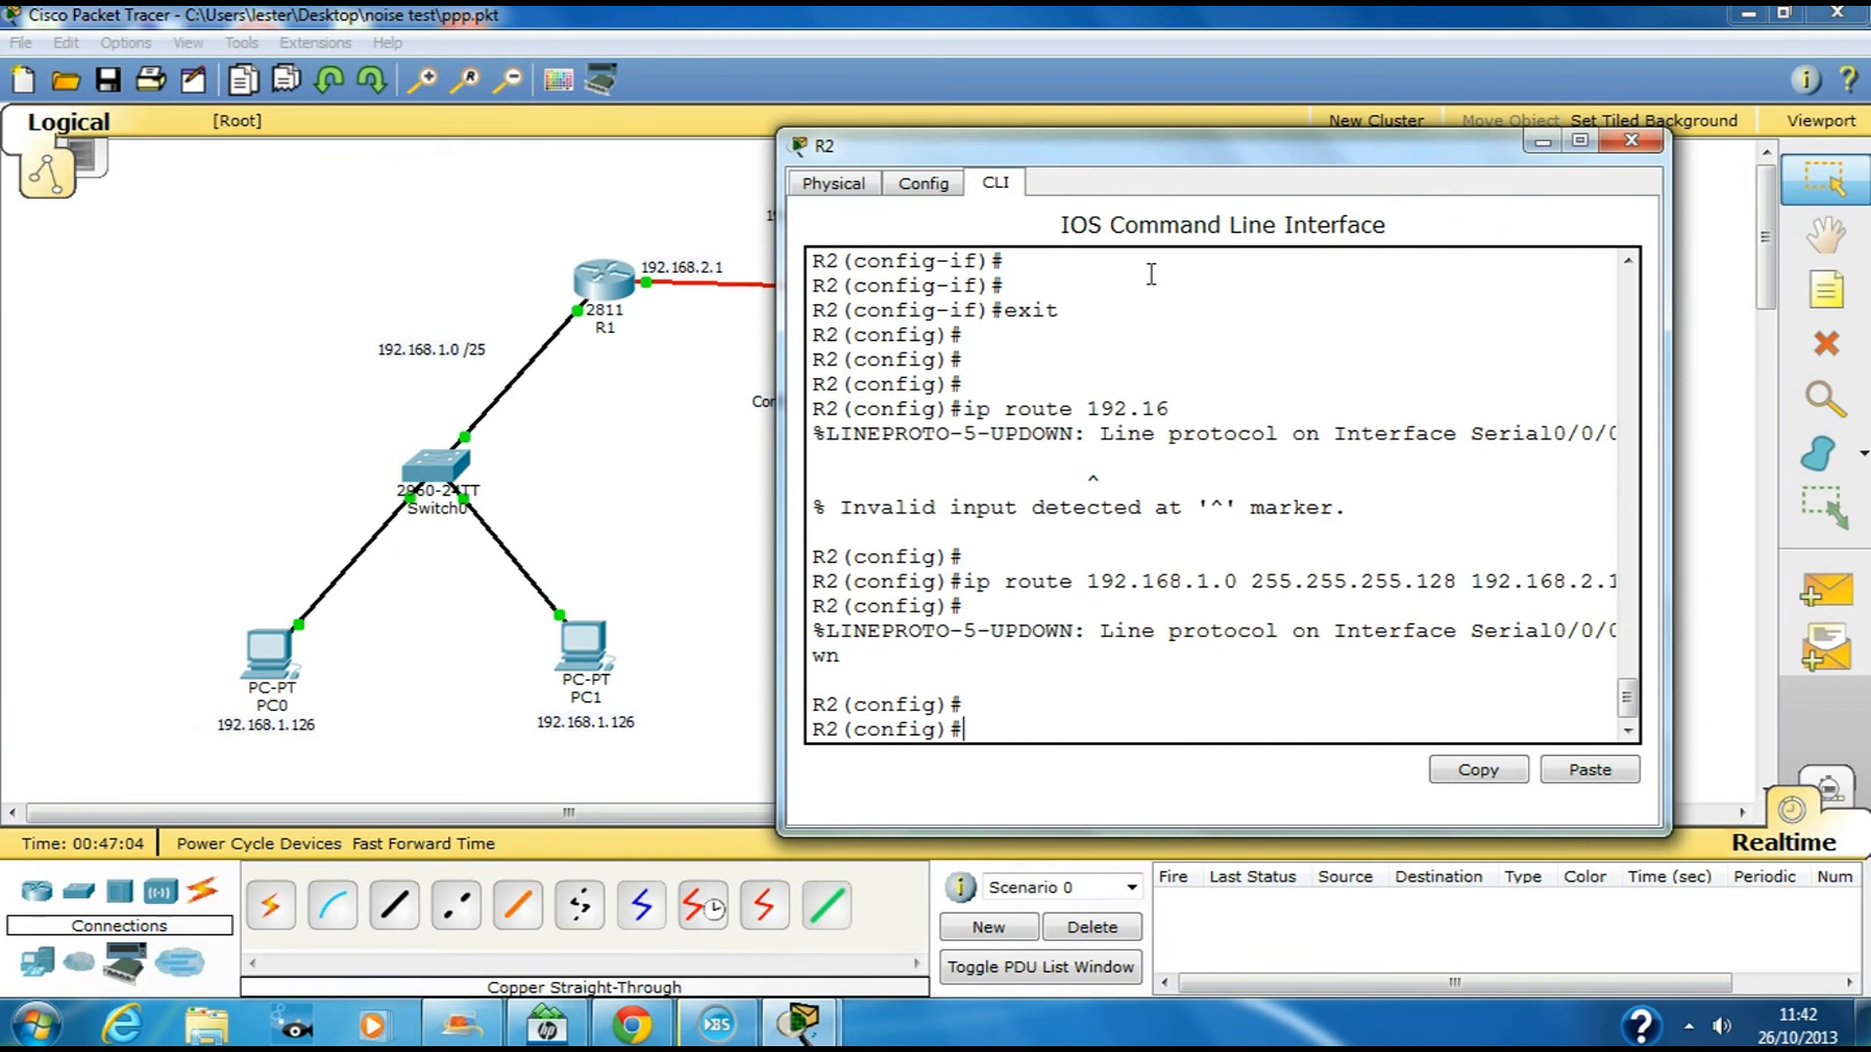
Create local username R1 with a password on R2
{"action": "type", "text": "use"}
{"action": "key", "text": "Tab"}
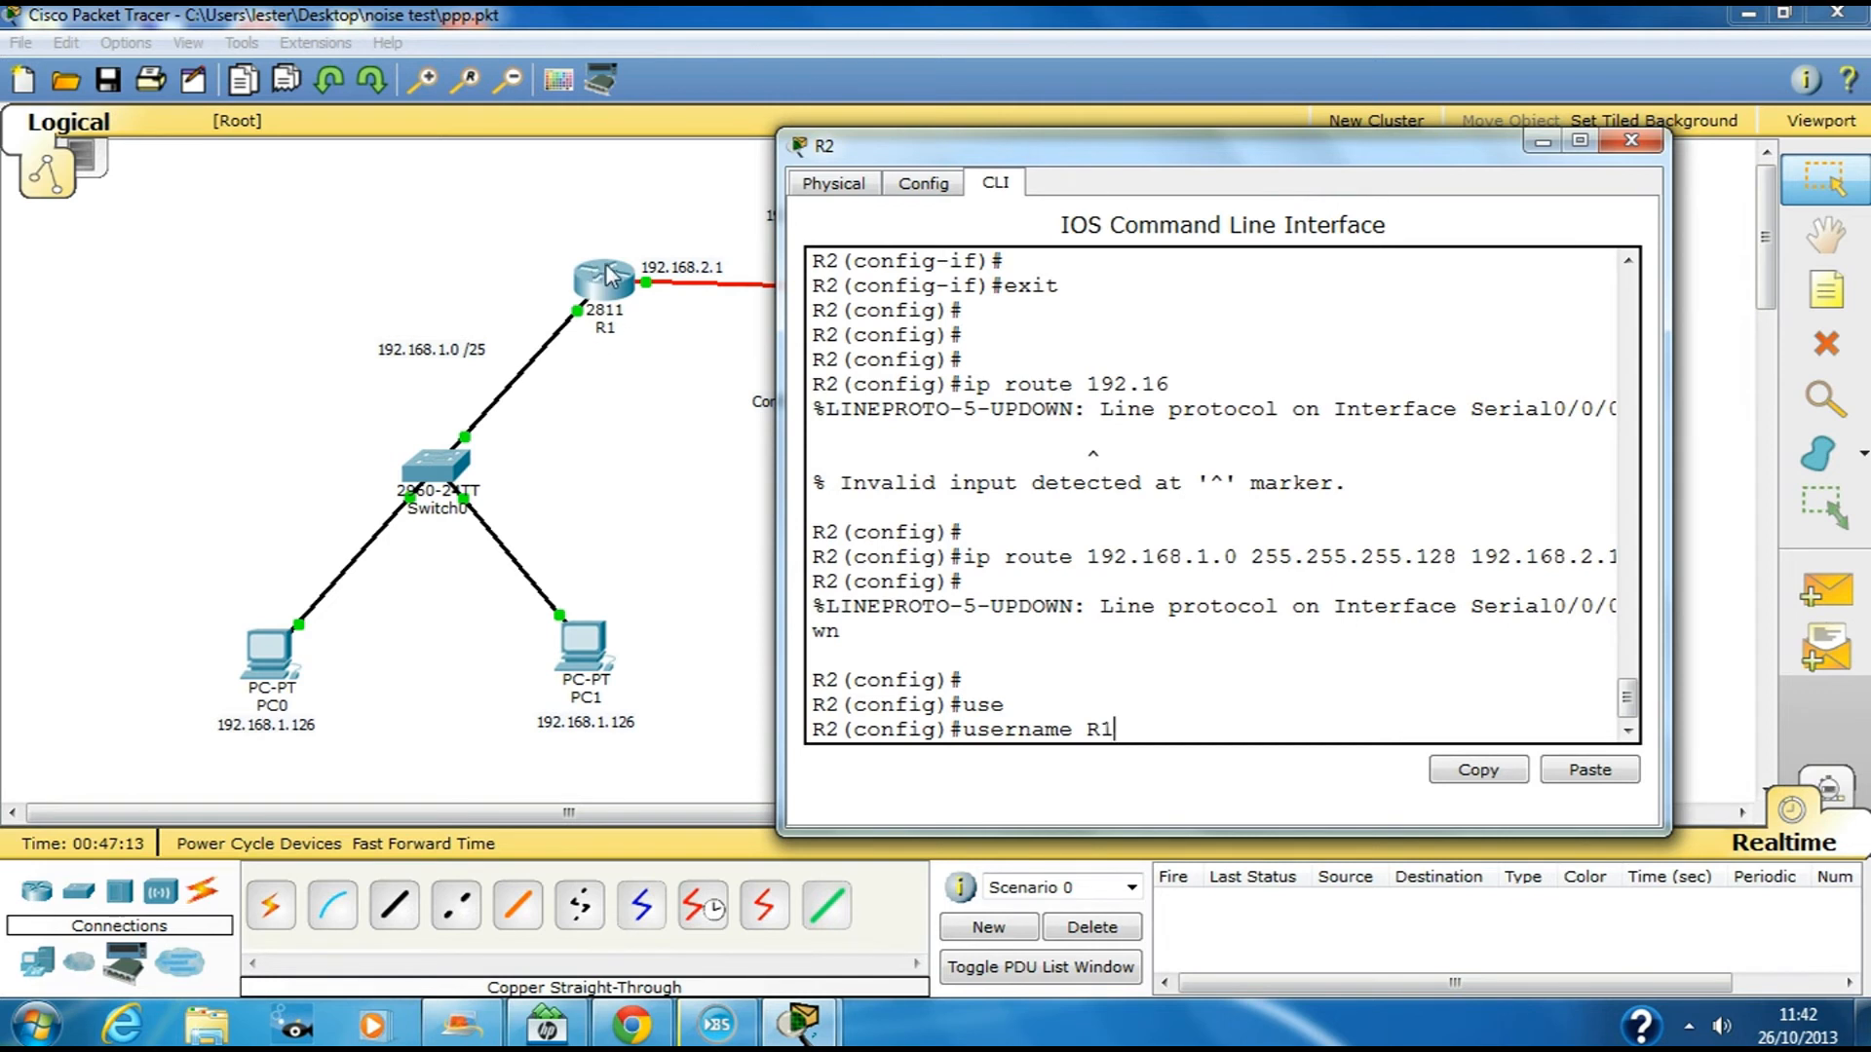
{"action": "type", "text": "R1  pa"}
{"action": "key", "text": "Tab"}
{"action": "type", "text": "cisco"}
{"action": "key", "text": "Return"}
{"action": "key", "text": "Return"}
Set PPP encapsulation on R2's Serial0/0/0
{"action": "type", "text": "int s0"}
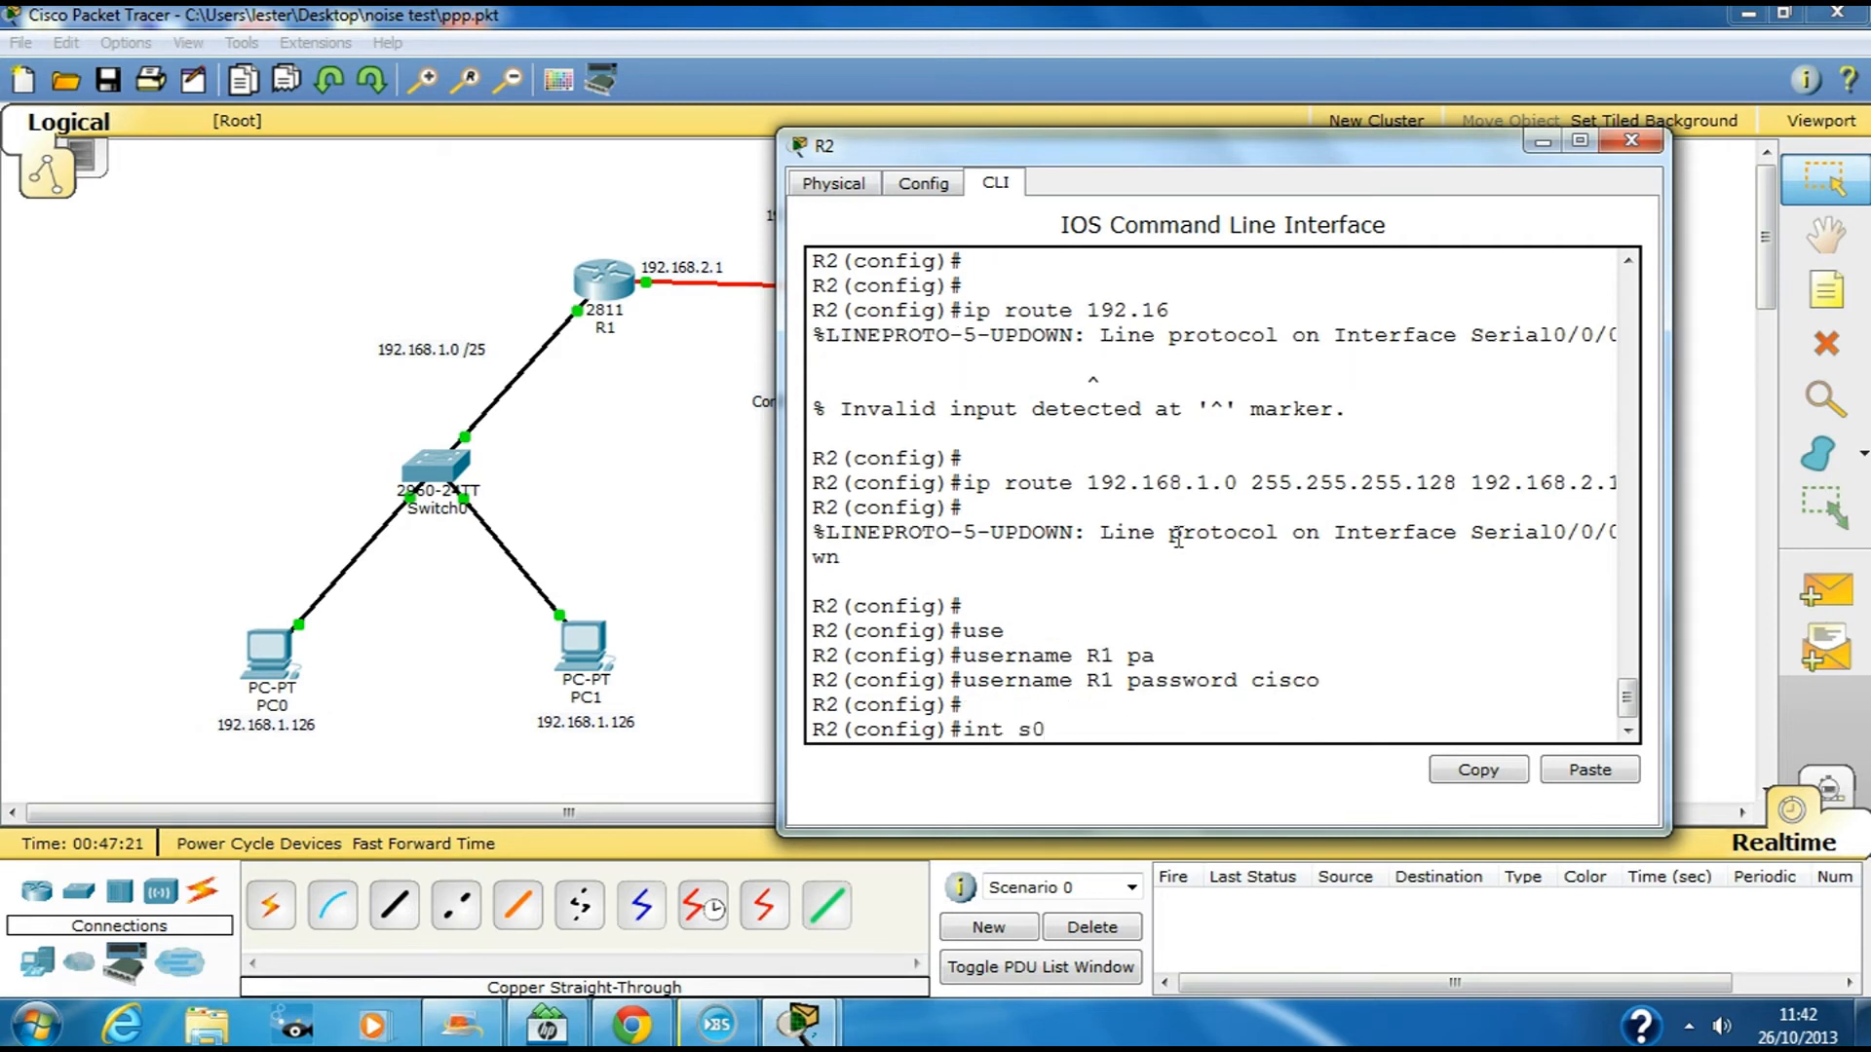
{"action": "type", "text": "/0/0"}
{"action": "key", "text": "Return"}
{"action": "type", "text": "en"}
{"action": "key", "text": "Tab"}
{"action": "type", "text": "ppp"}
{"action": "key", "text": "Return"}
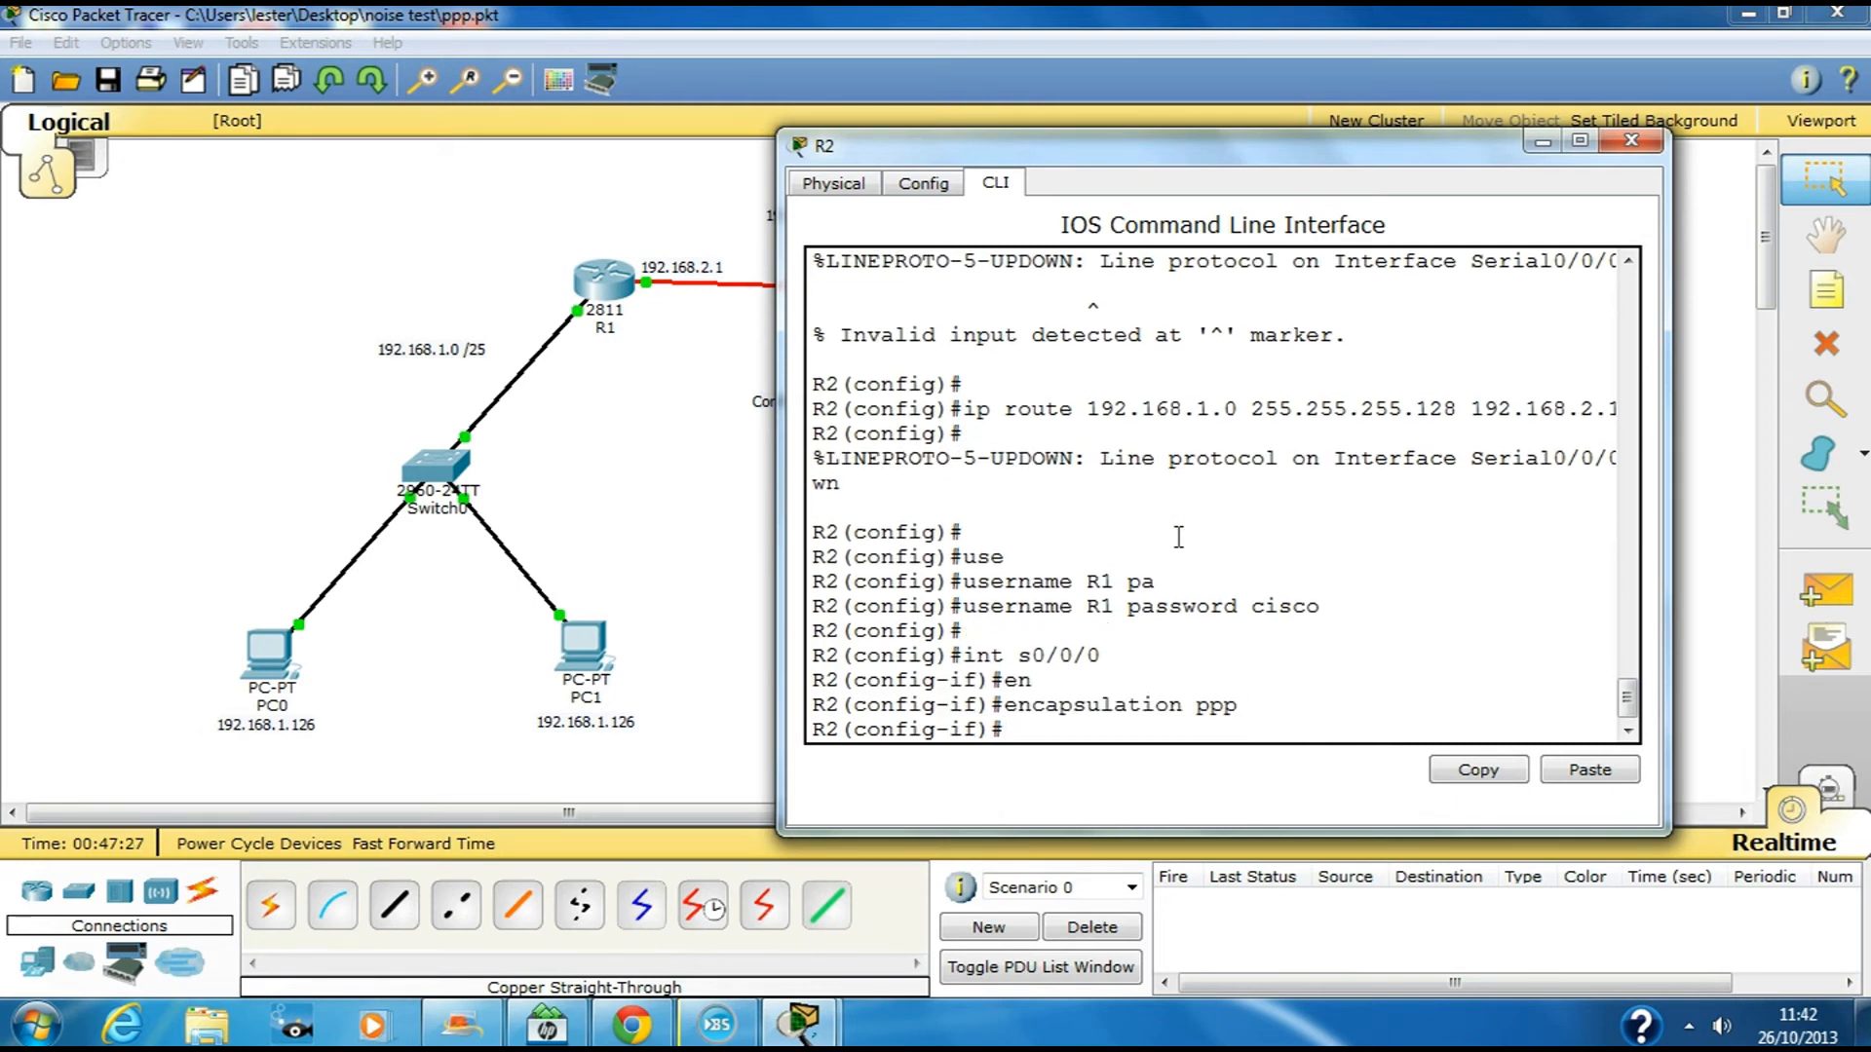
{"action": "type", "text": "ppp"}
Enable ppp authentication pap on R2's Serial0/0/0
{"action": "key", "text": "Tab"}
{"action": "type", "text": "au"}
{"action": "key", "text": "Tab"}
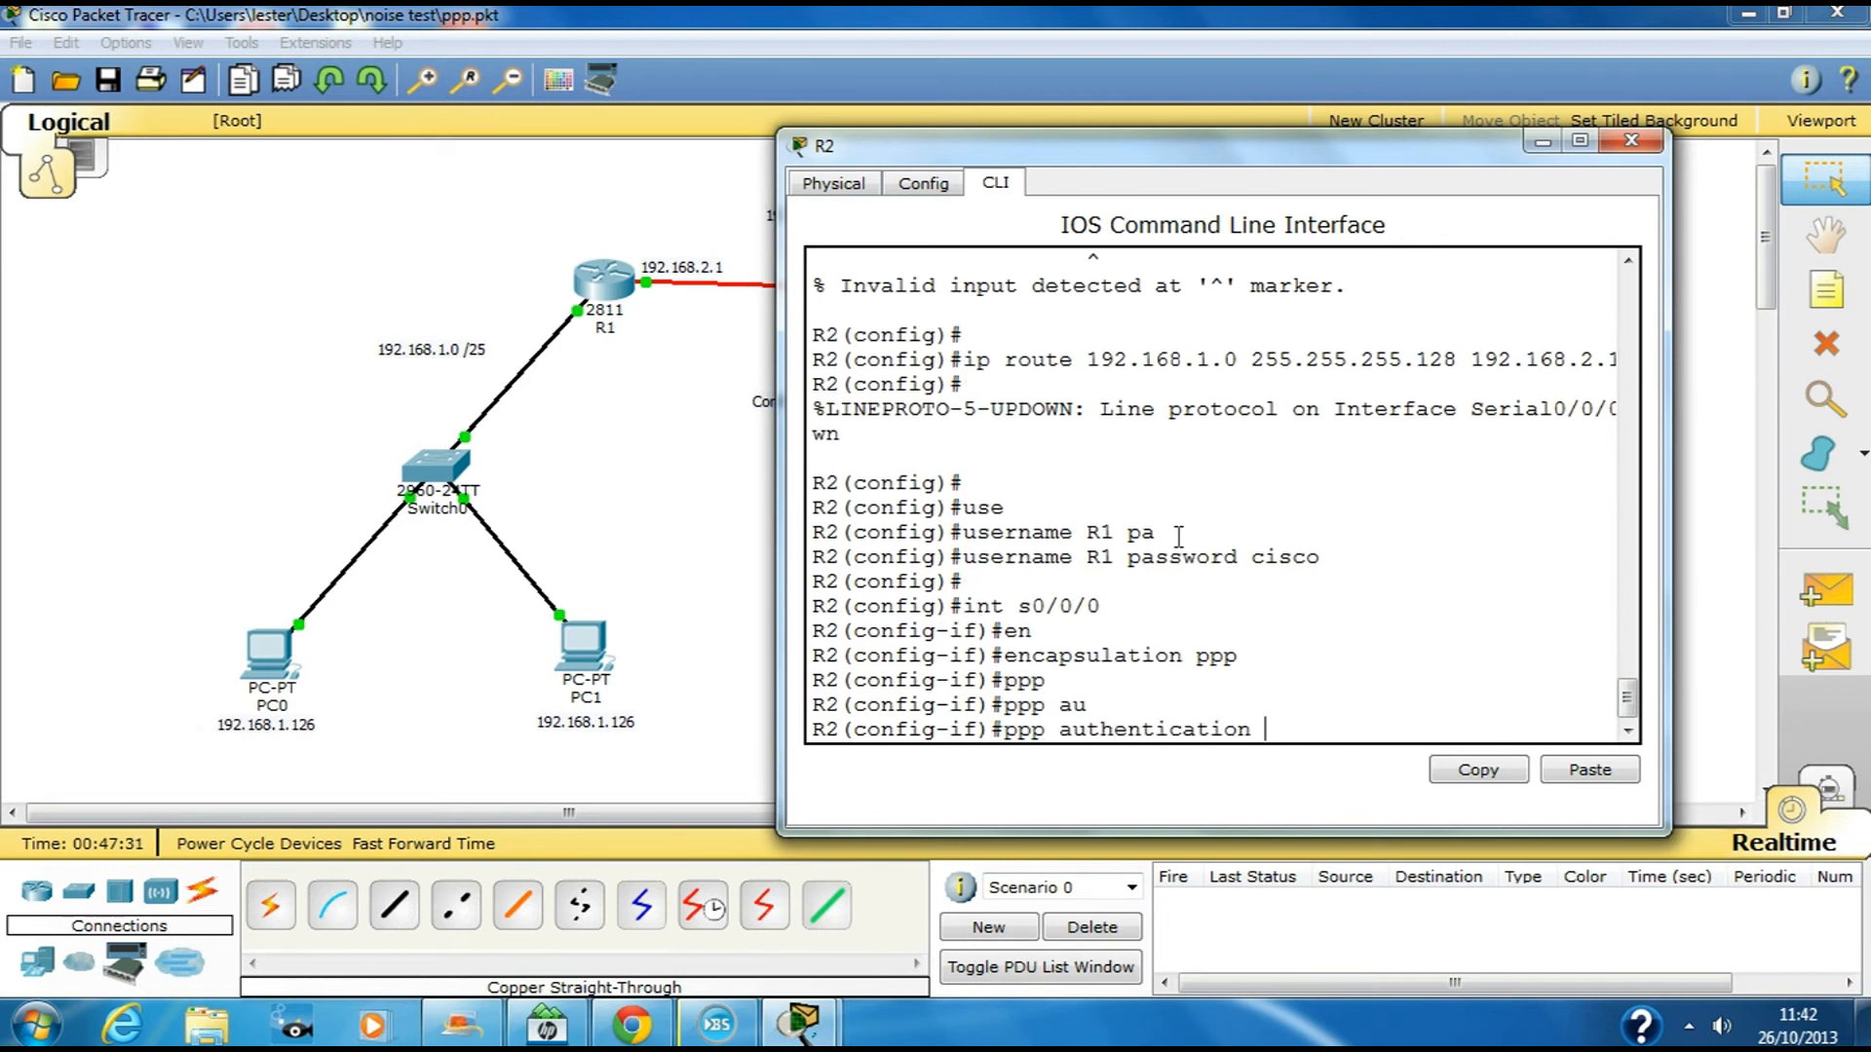
{"action": "type", "text": "pap"}
{"action": "key", "text": "Return"}
{"action": "key", "text": "Return"}
{"action": "key", "text": "Return"}
{"action": "key", "text": "Return"}
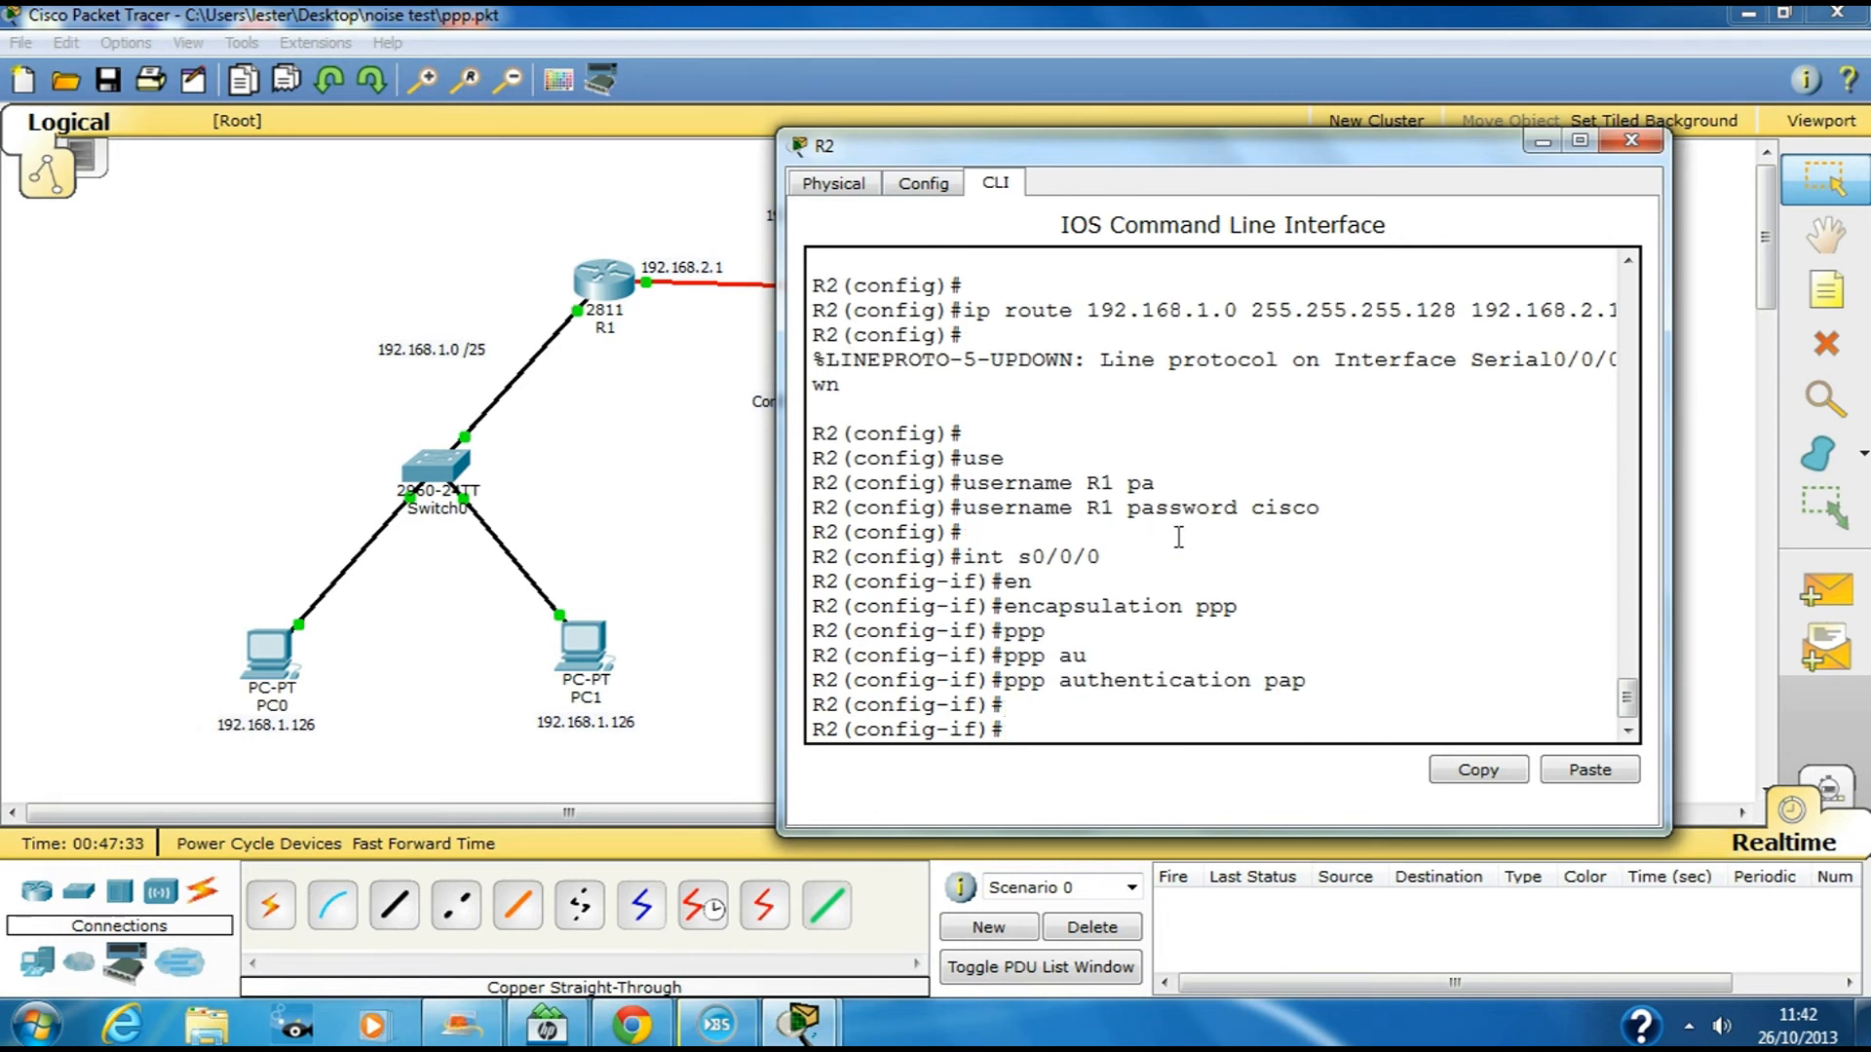
Set R2's PAP sent-username R2 with a password and exit interface configuration
{"action": "type", "text": "ppp pap se"}
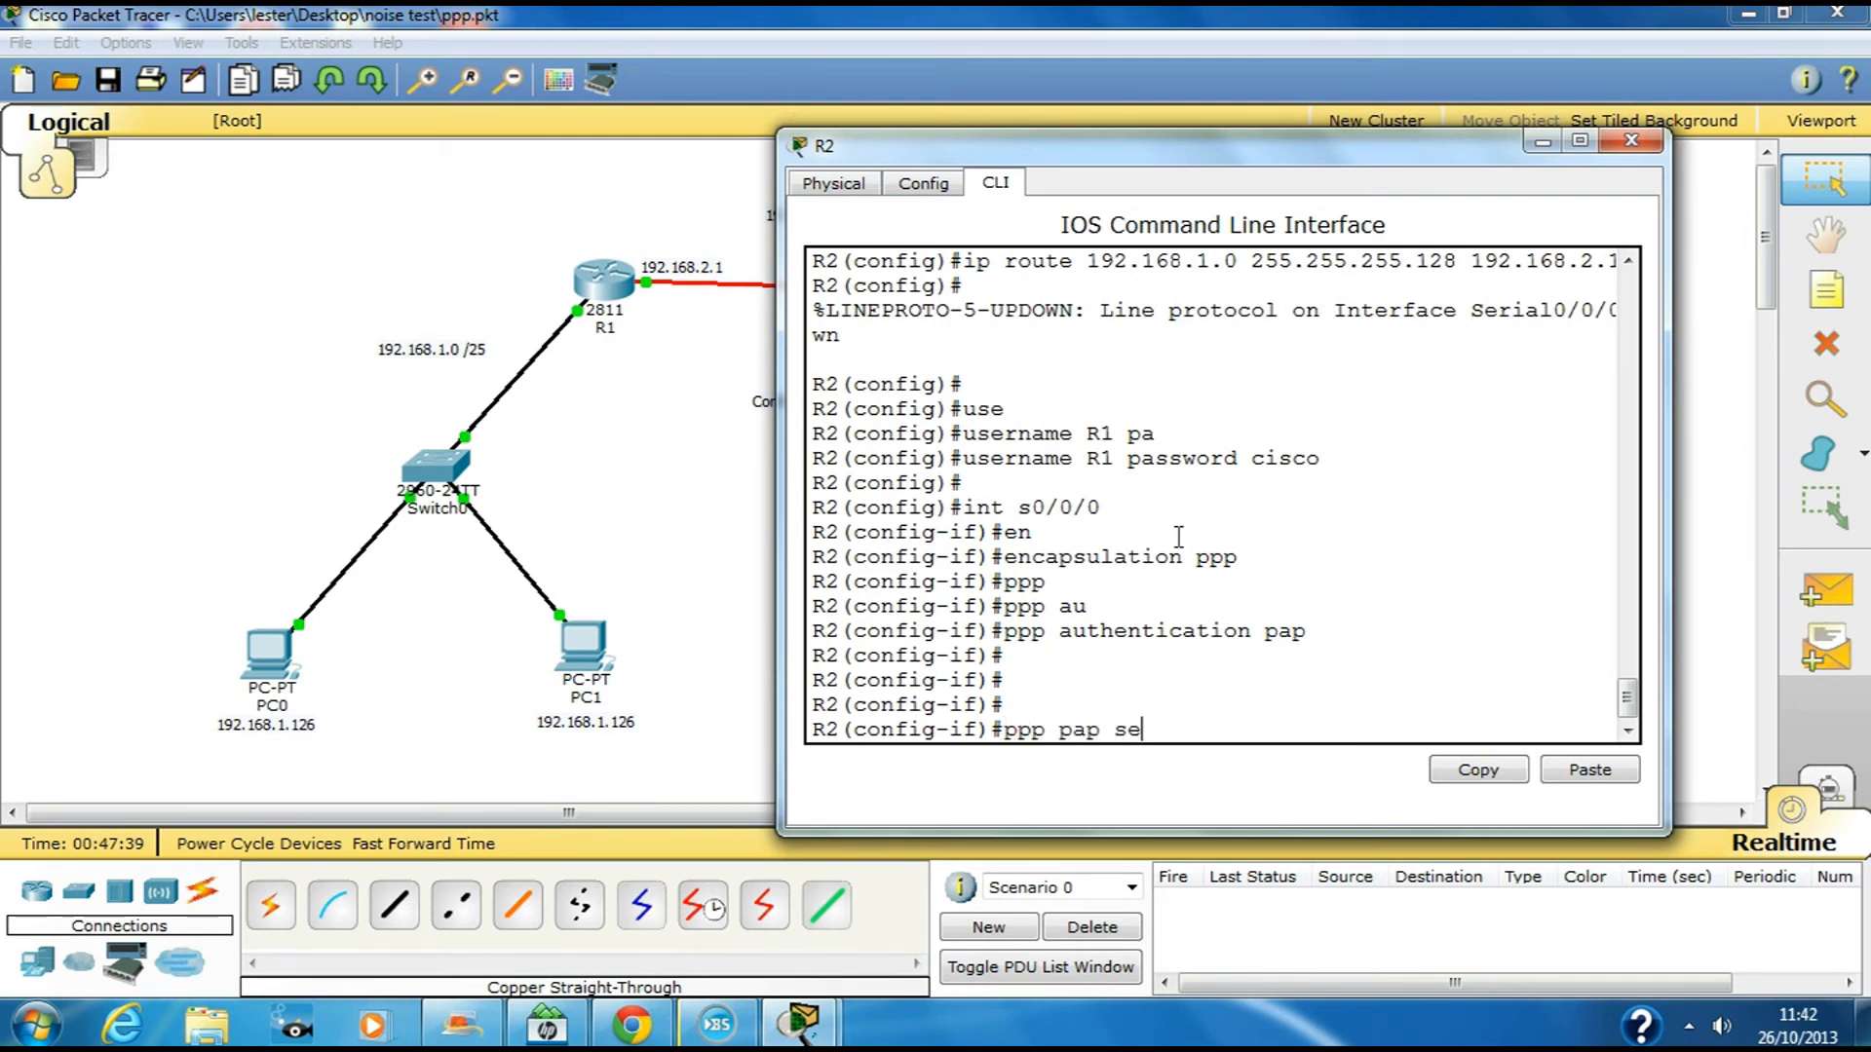
{"action": "key", "text": "Tab"}
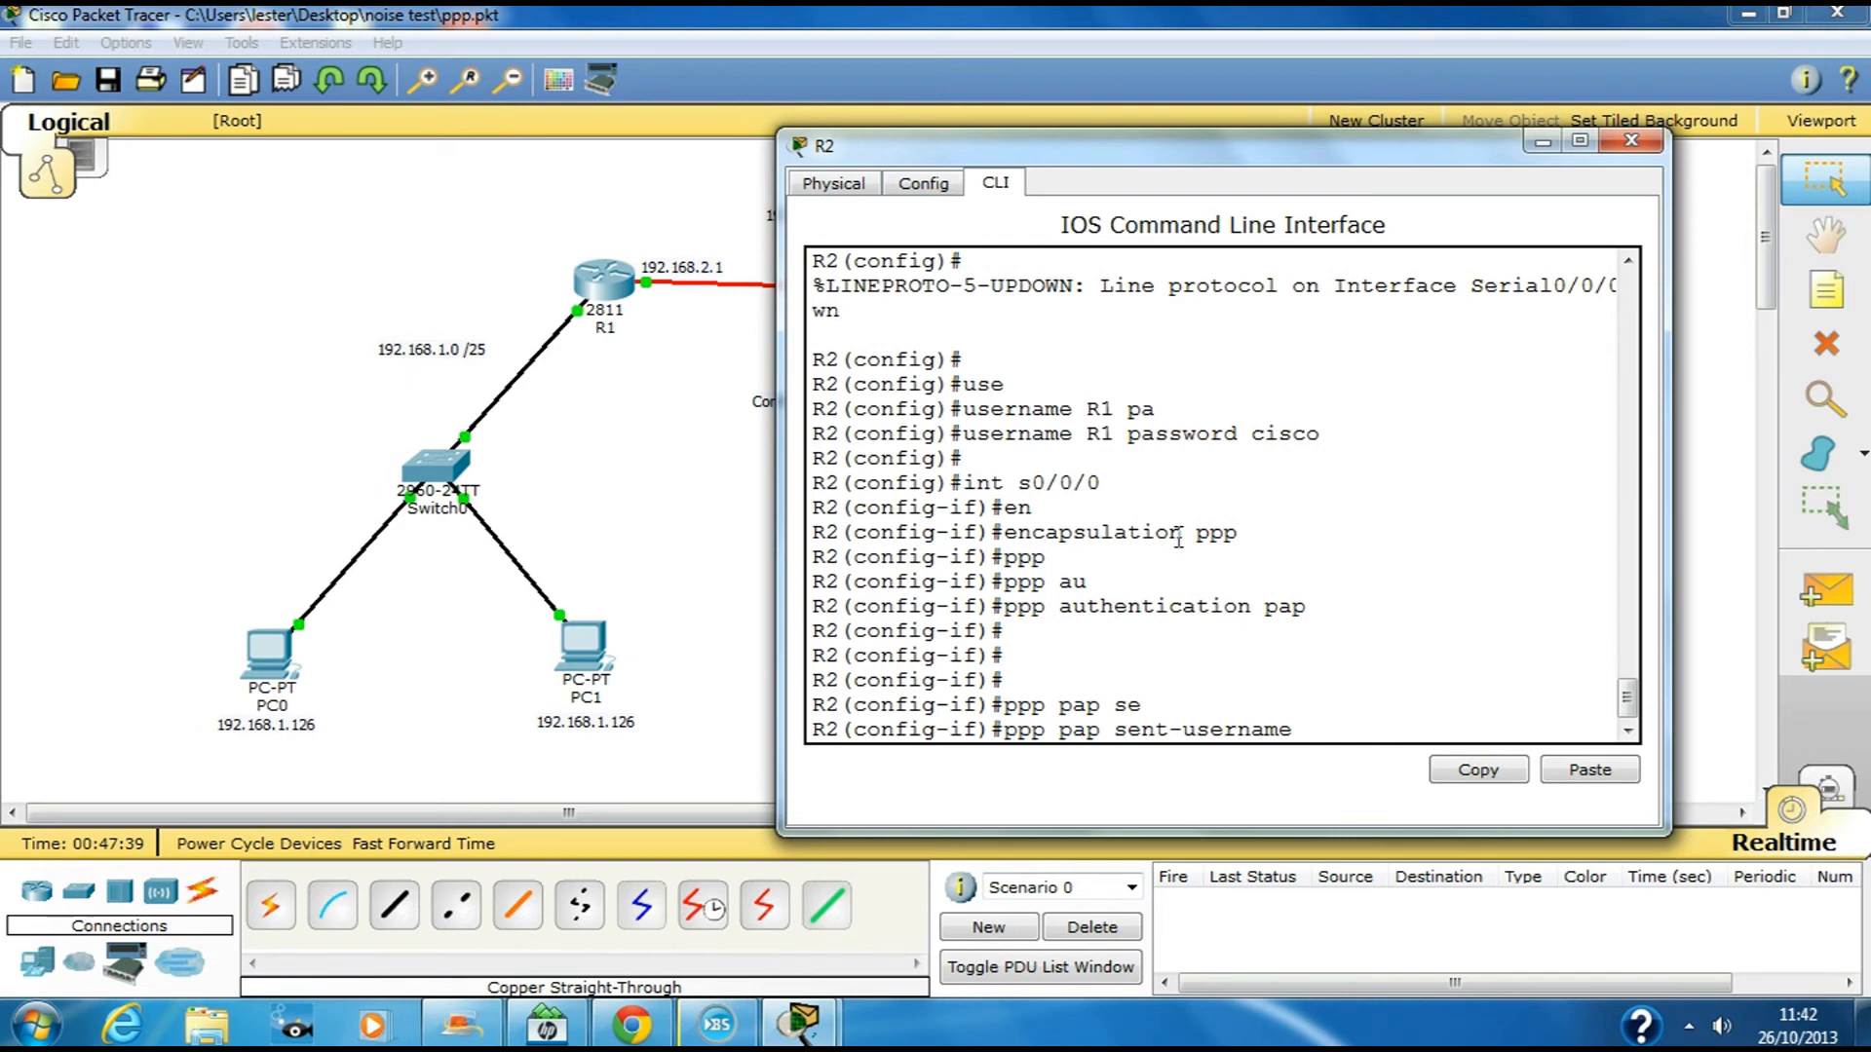
{"action": "type", "text": "R2 password cisco"}
{"action": "key", "text": "Return"}
{"action": "key", "text": "Return"}
{"action": "key", "text": "Return"}
{"action": "type", "text": "exit"}
{"action": "key", "text": "Return"}
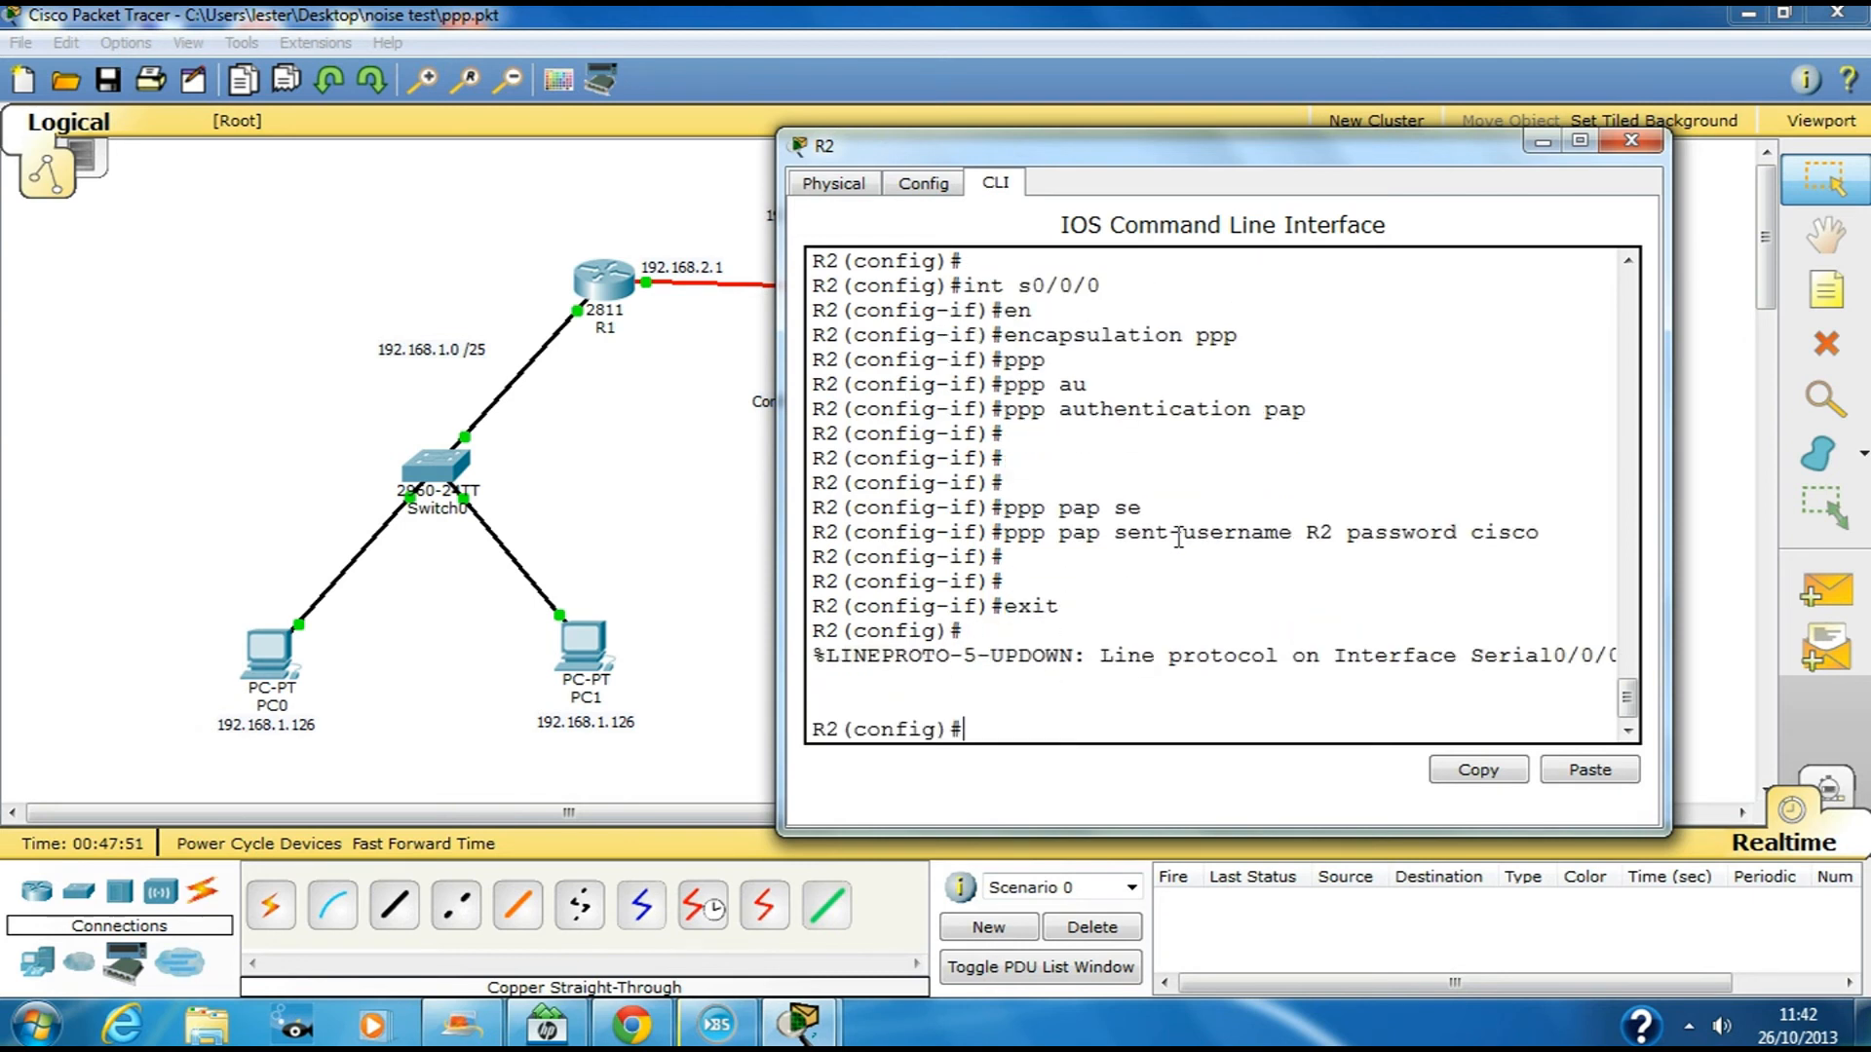
Widen R2's console to see Serial0/0/0 come up, then return to privileged mode with Ctrl+Z
{"action": "left_click_drag", "start_coordinate": [780, 596], "coordinate": [297, 589]}
{"action": "left_click_drag", "start_coordinate": [810, 655], "coordinate": [1430, 659]}
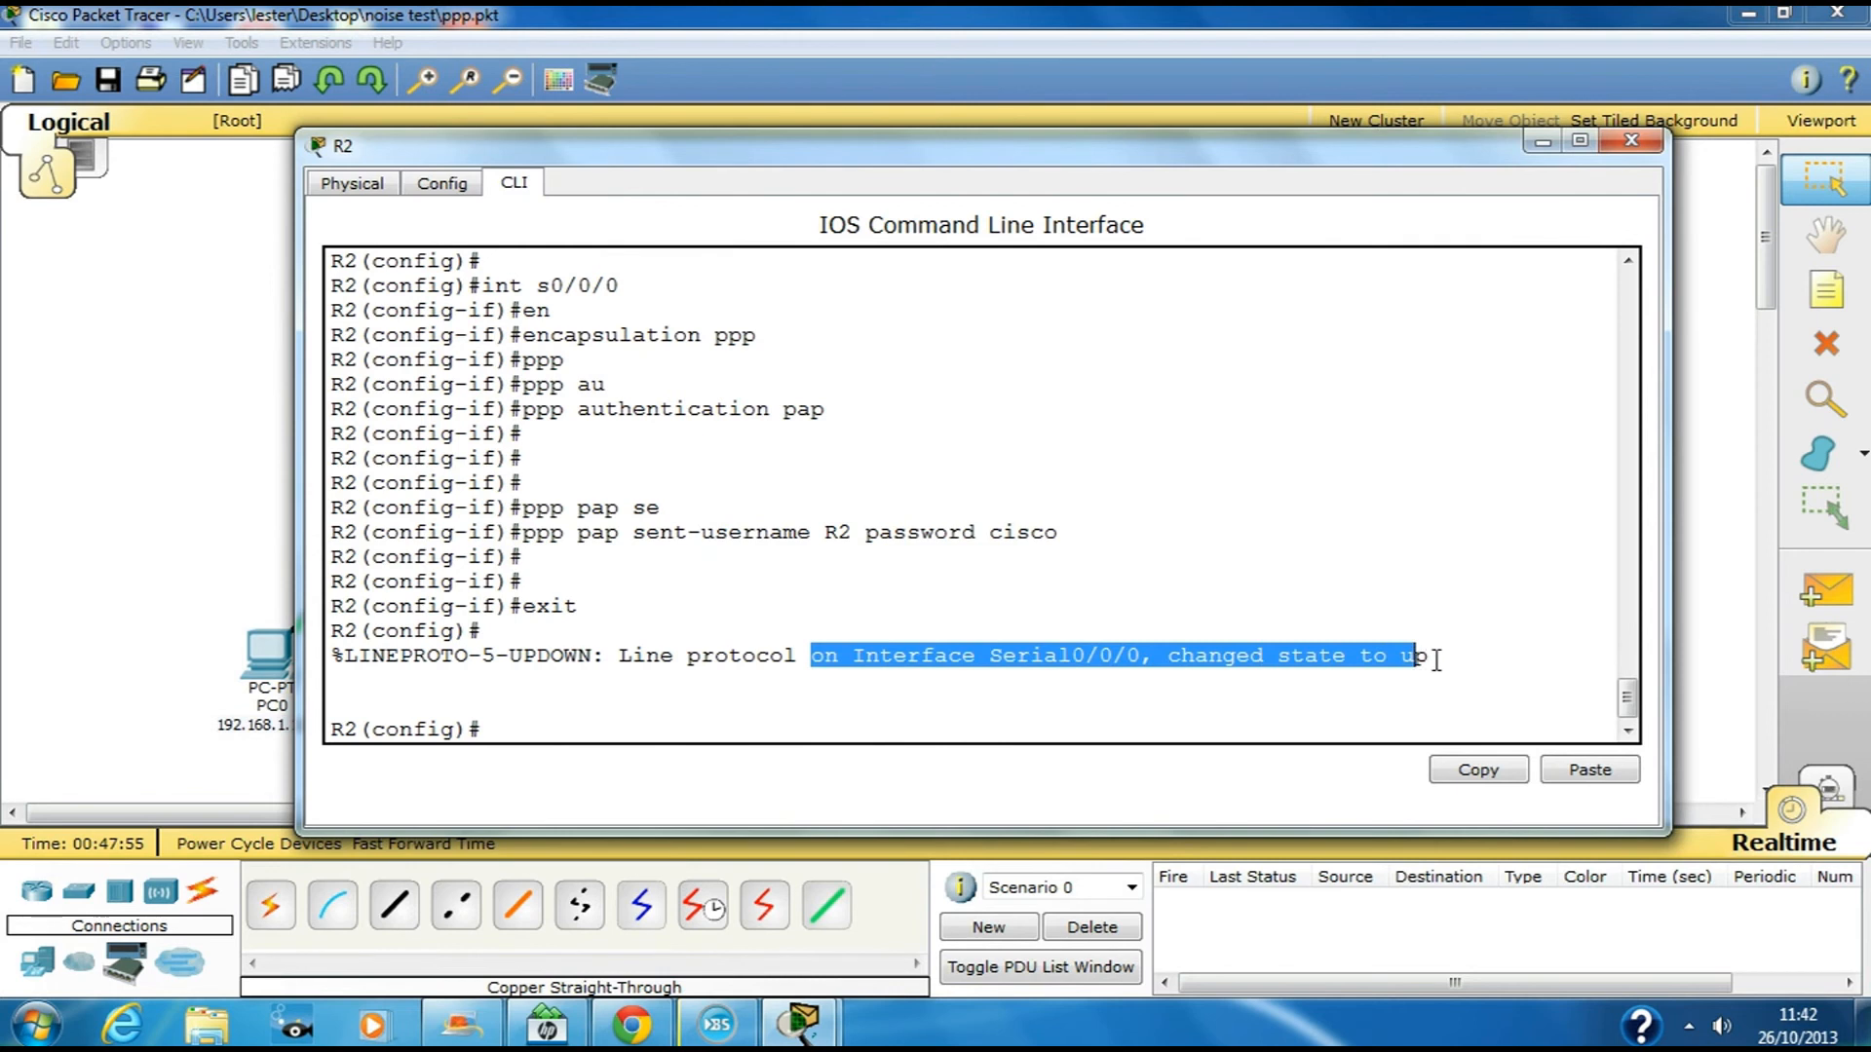
{"action": "left_click", "coordinate": [1465, 663]}
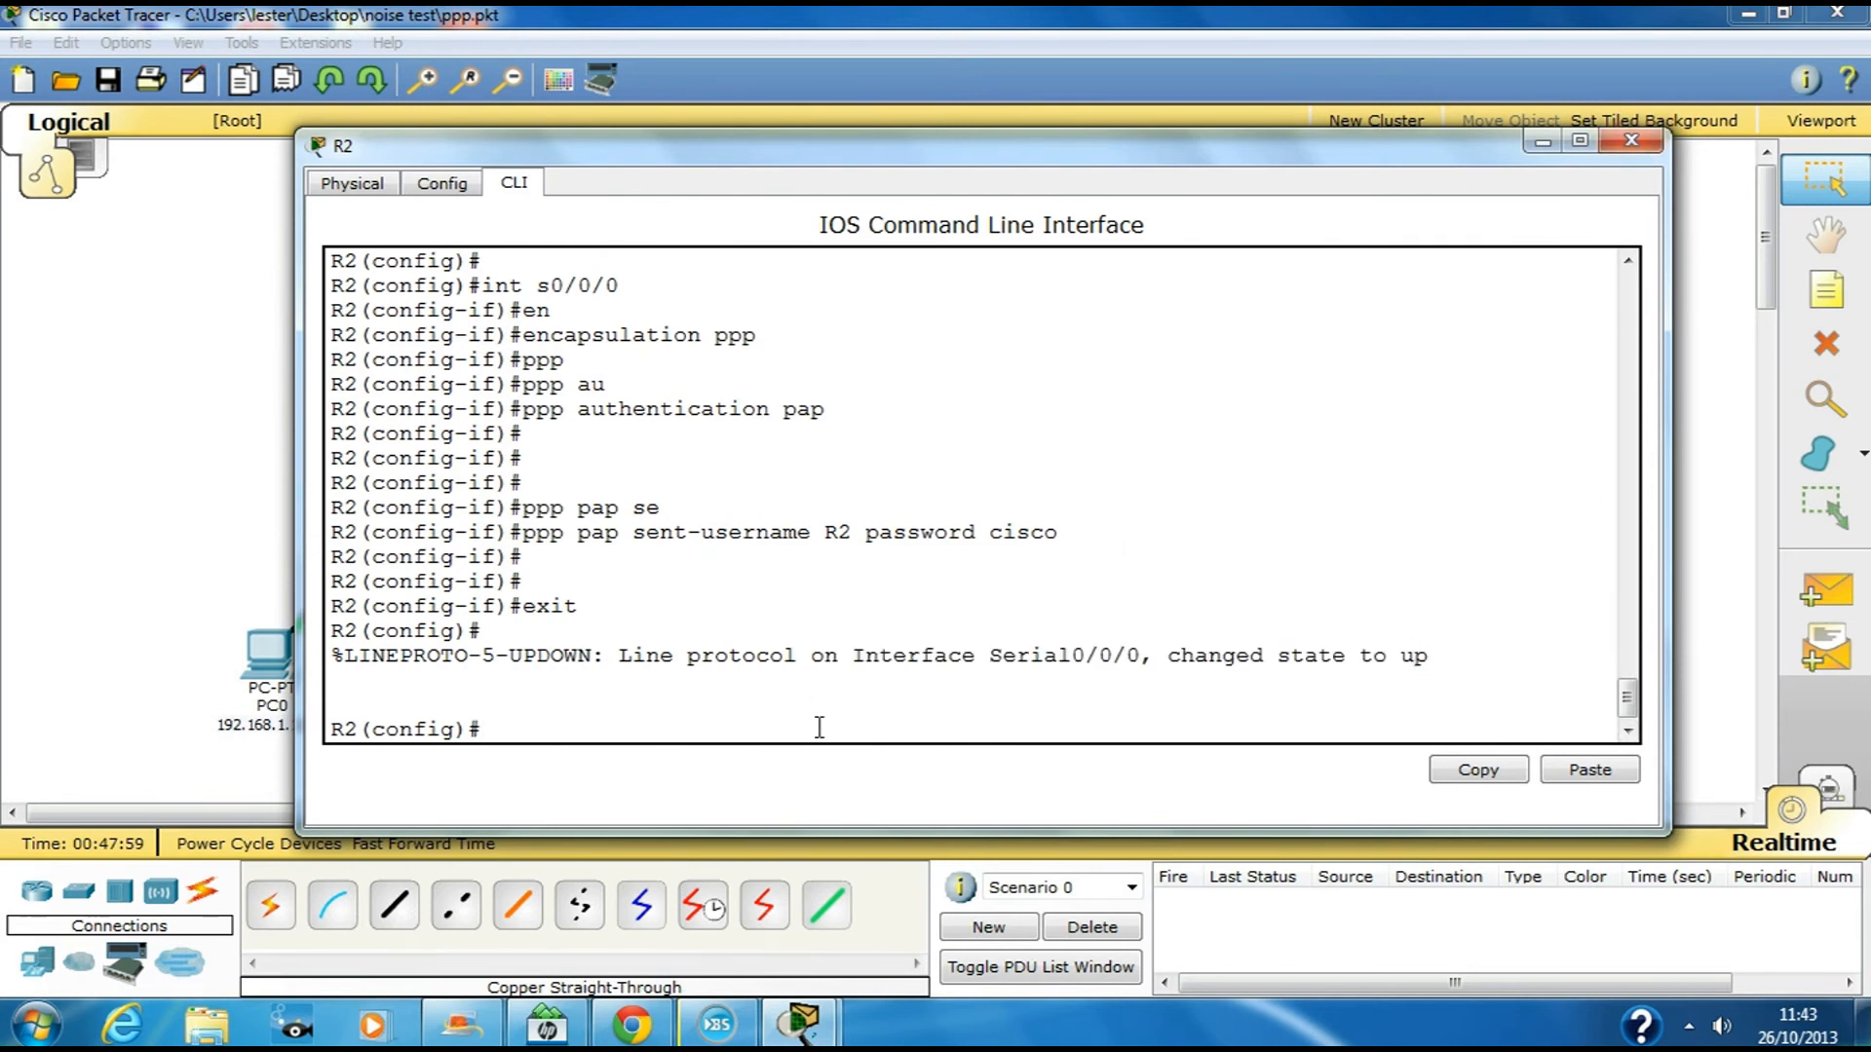
{"action": "key", "text": "ctrl+z"}
{"action": "key", "text": "Return"}
{"action": "key", "text": "Return"}
{"action": "key", "text": "Return"}
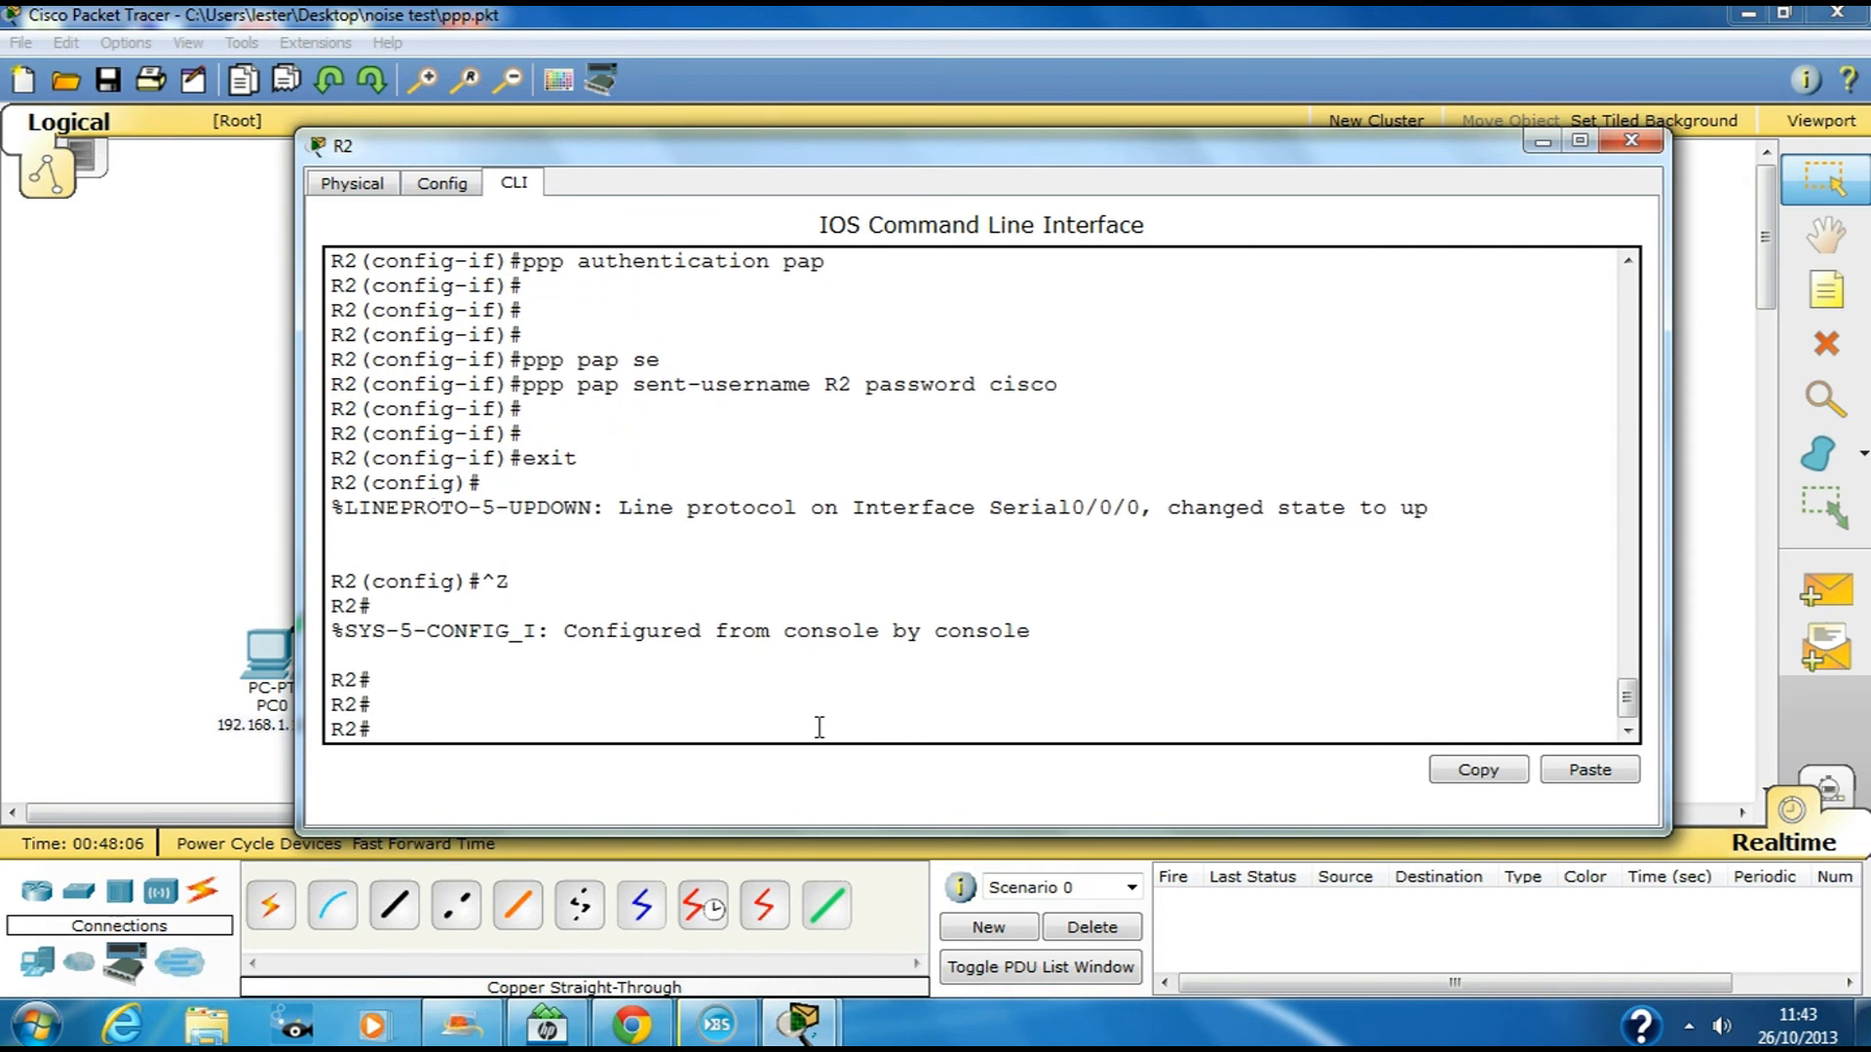
Run show interface s0/0/0 to confirm the link is up with PPP encapsulation, then close R2
{"action": "type", "text": "sh"}
{"action": "key", "text": "Tab"}
{"action": "type", "text": "in"}
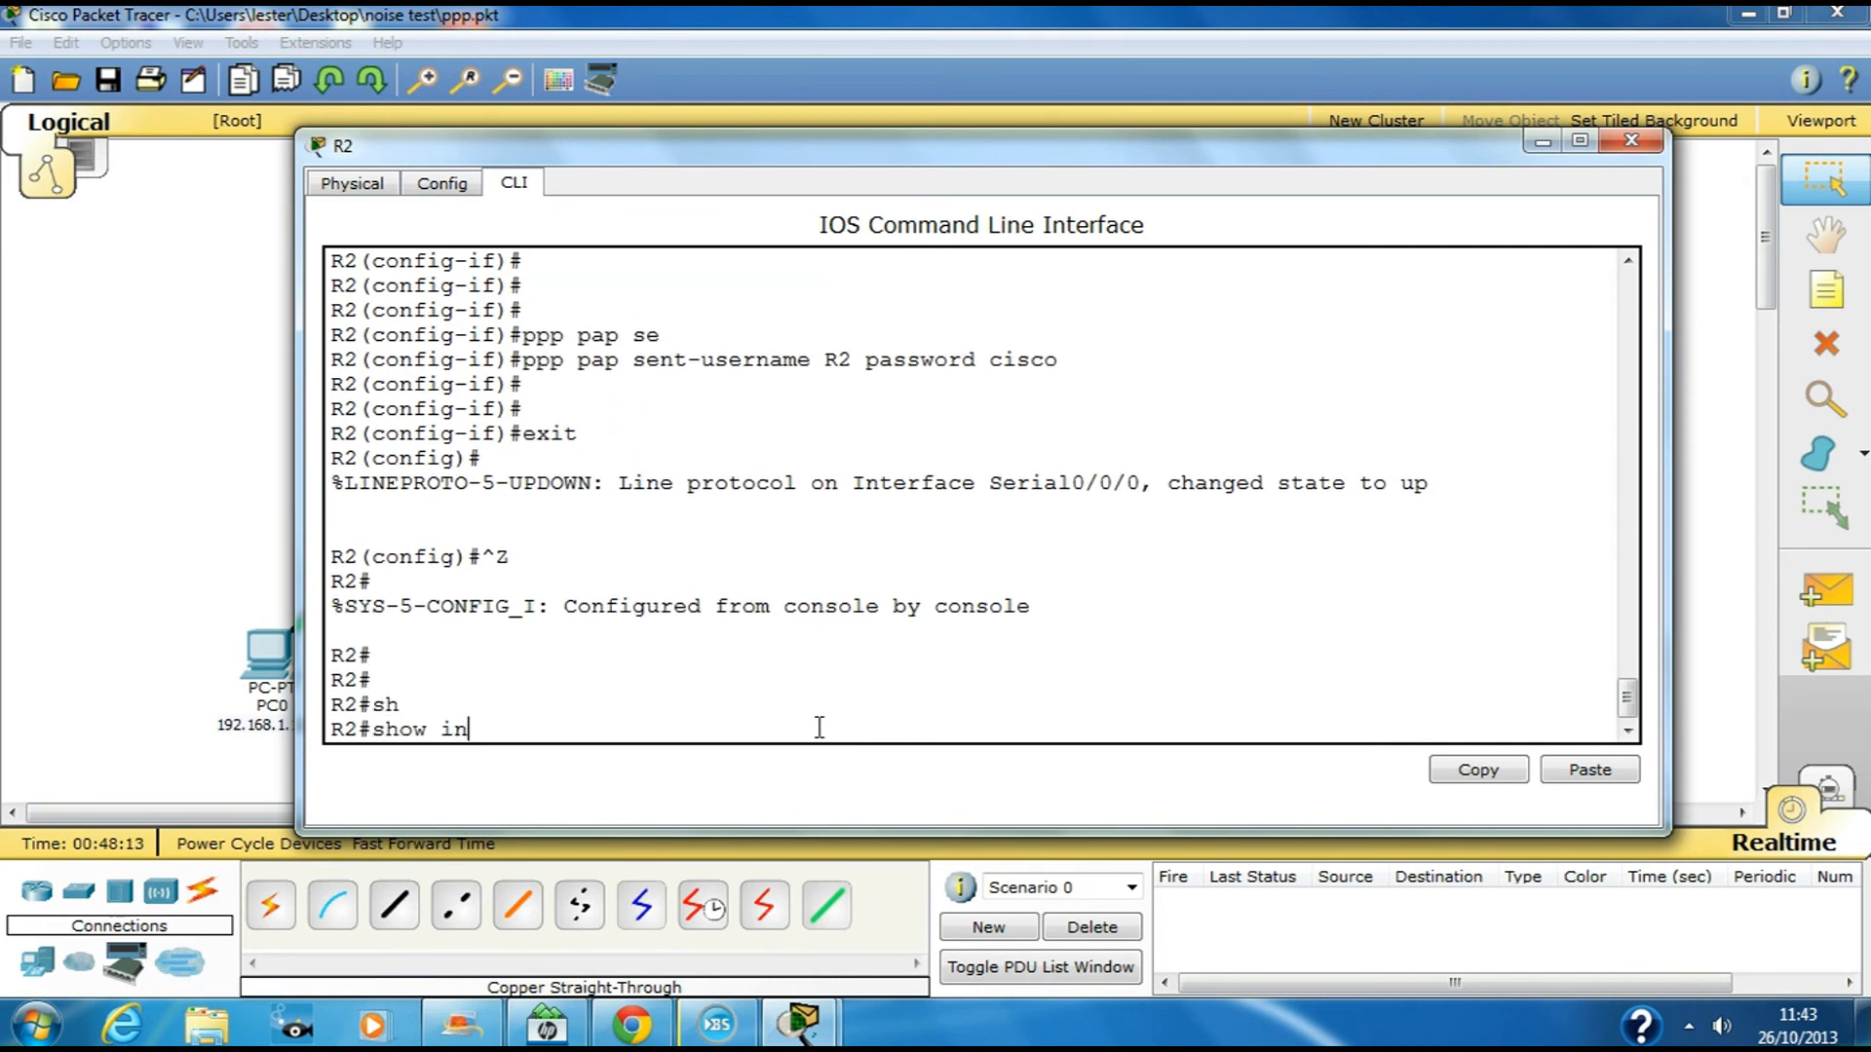
{"action": "type", "text": "t s0/0/0"}
{"action": "key", "text": "Return"}
{"action": "key", "text": "space"}
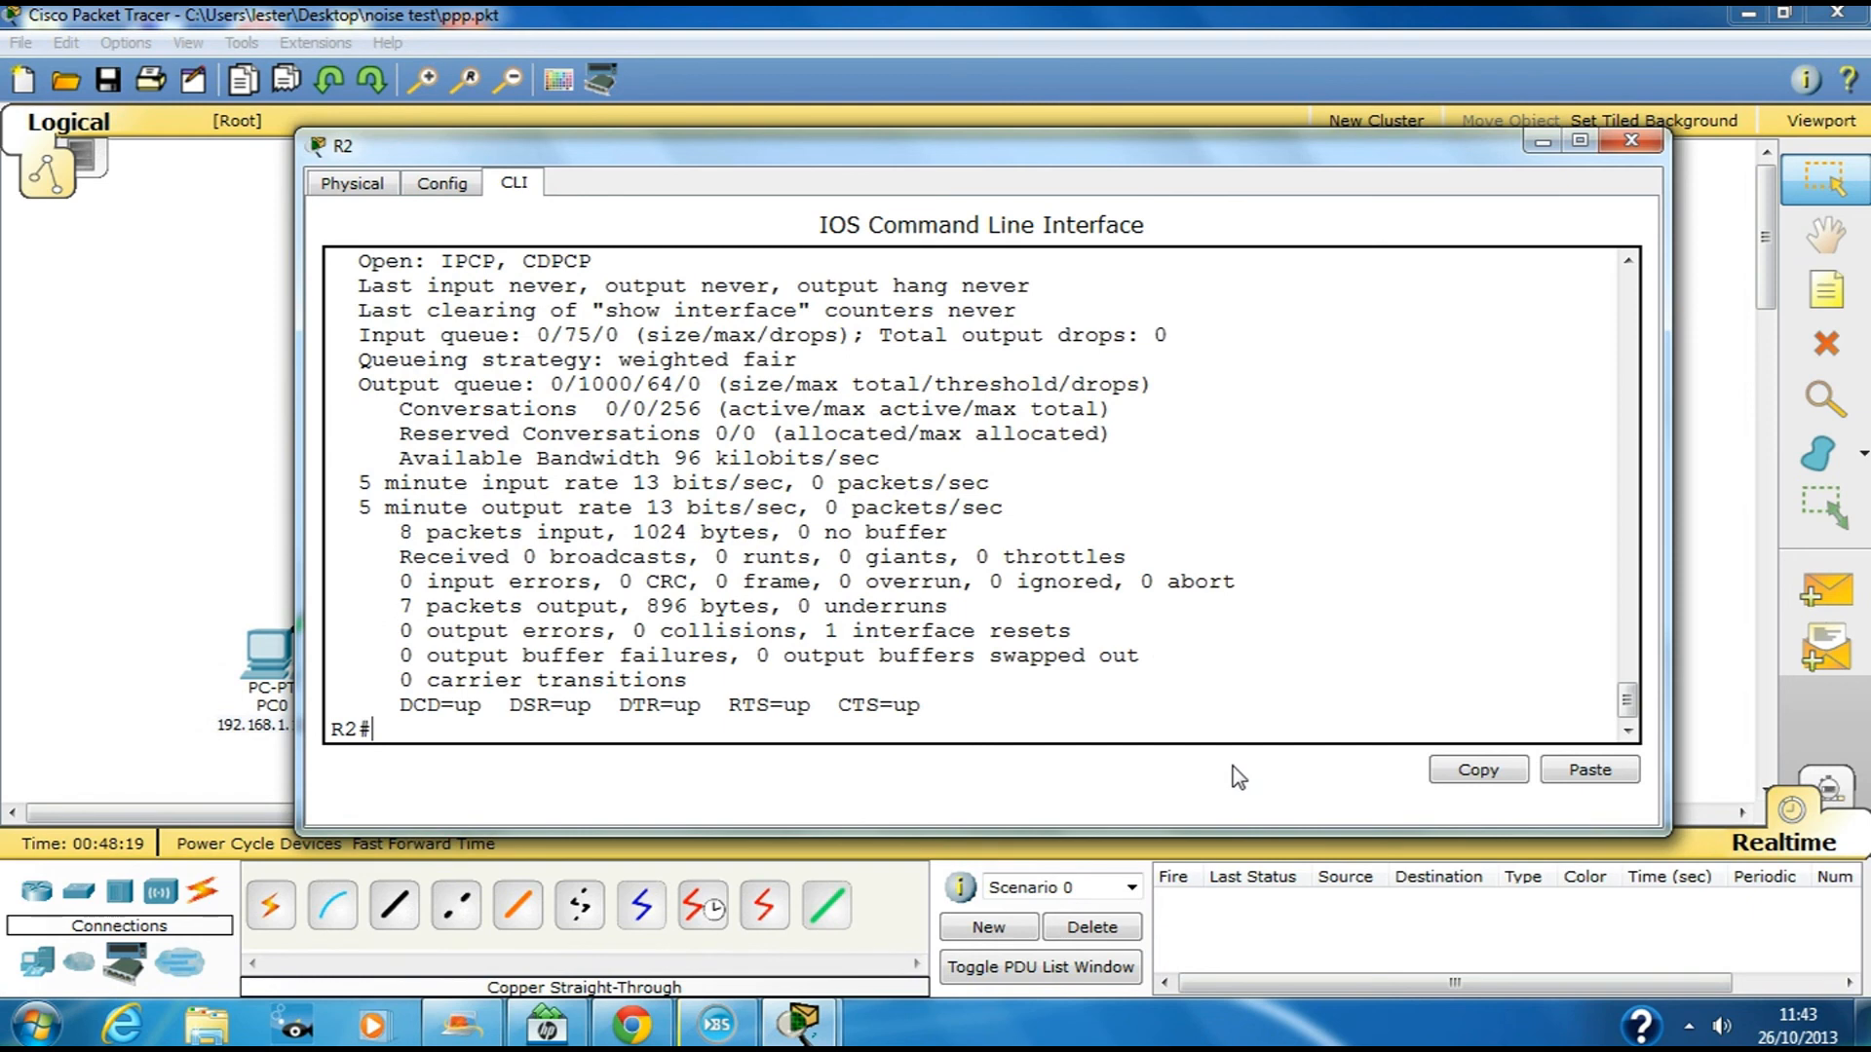
{"action": "left_click", "coordinate": [1579, 142]}
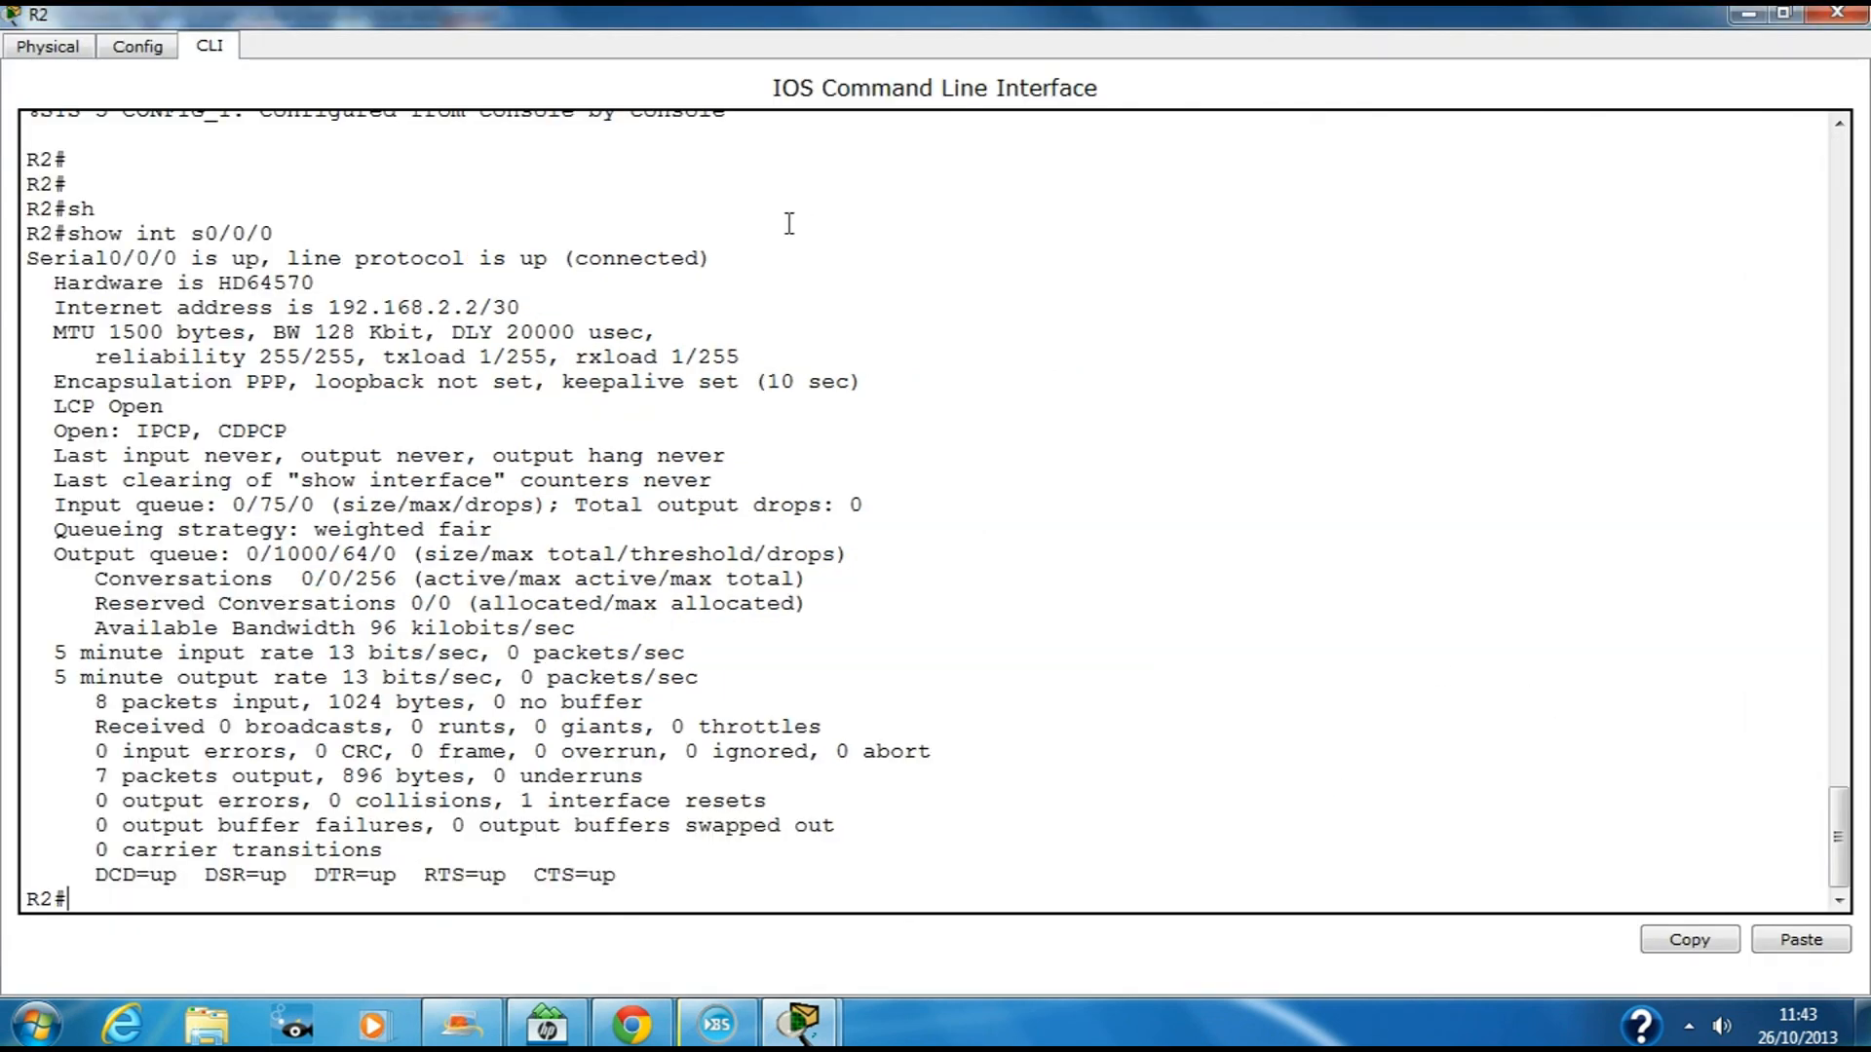
{"action": "left_click_drag", "start_coordinate": [42, 381], "coordinate": [296, 386]}
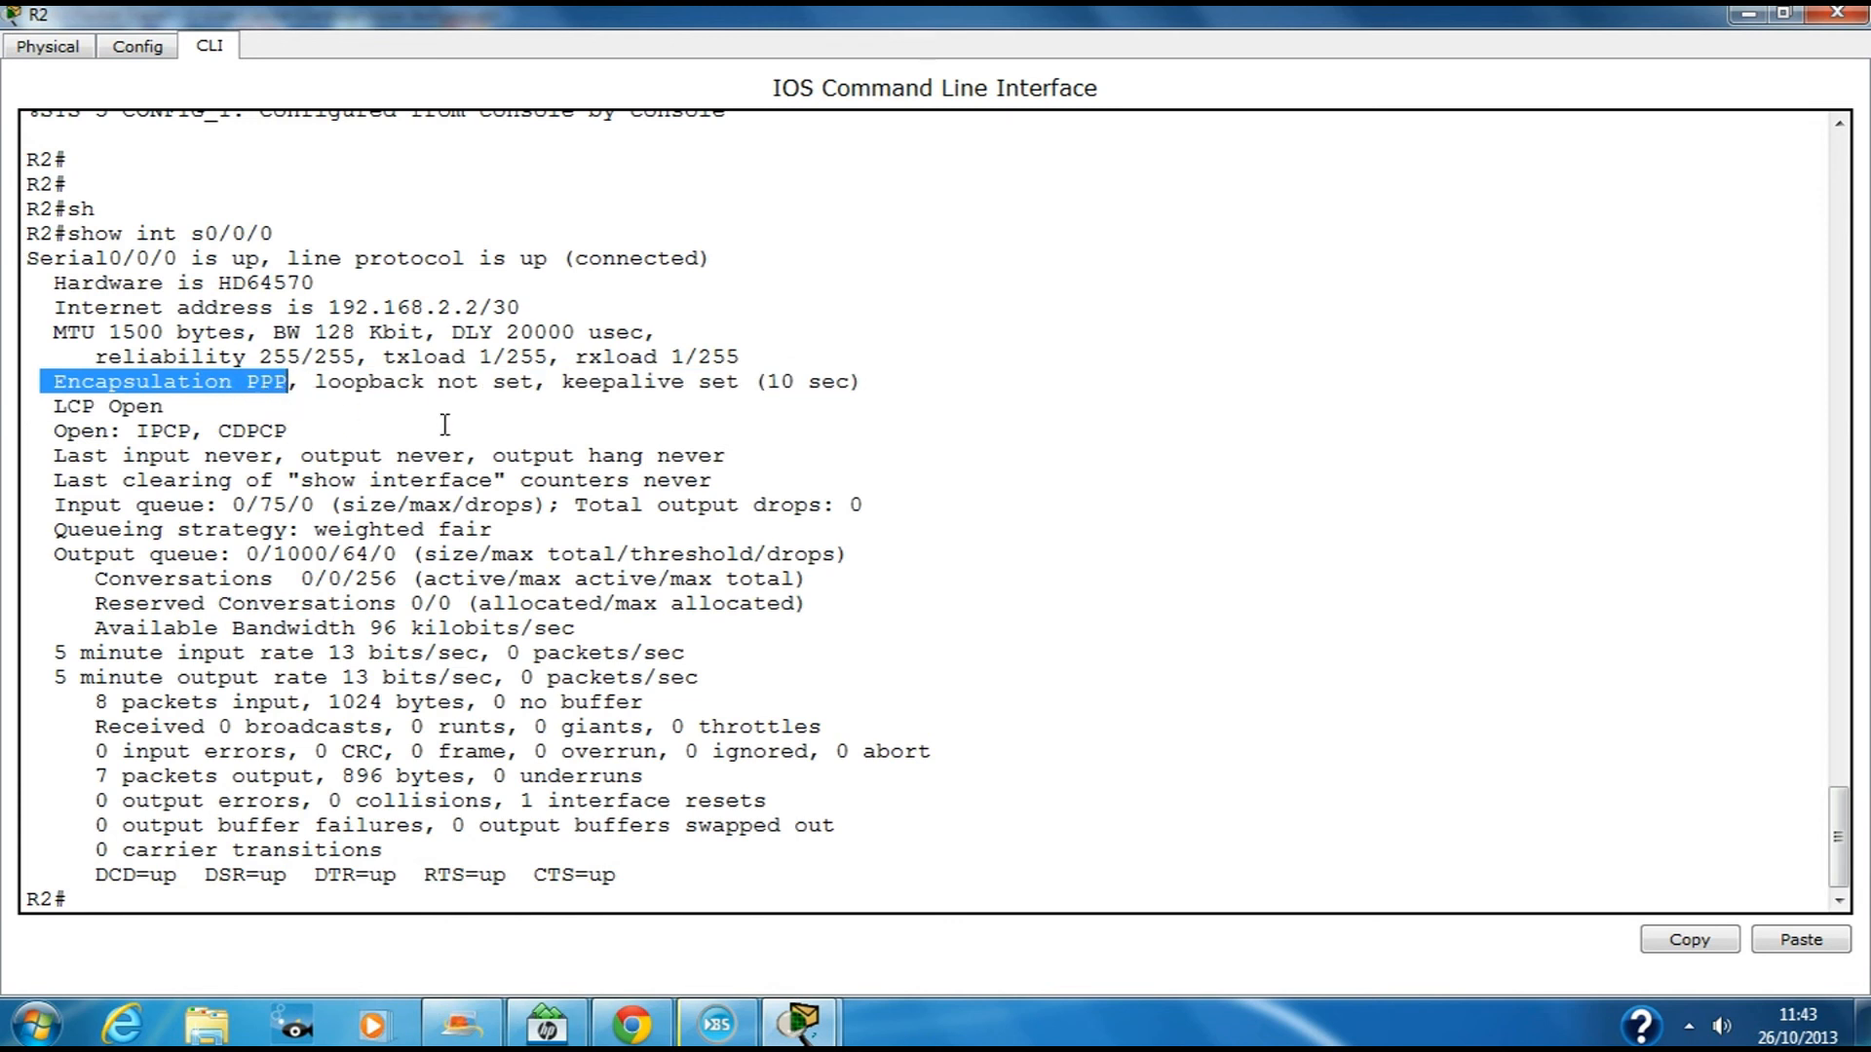
{"action": "left_click", "coordinate": [1837, 12]}
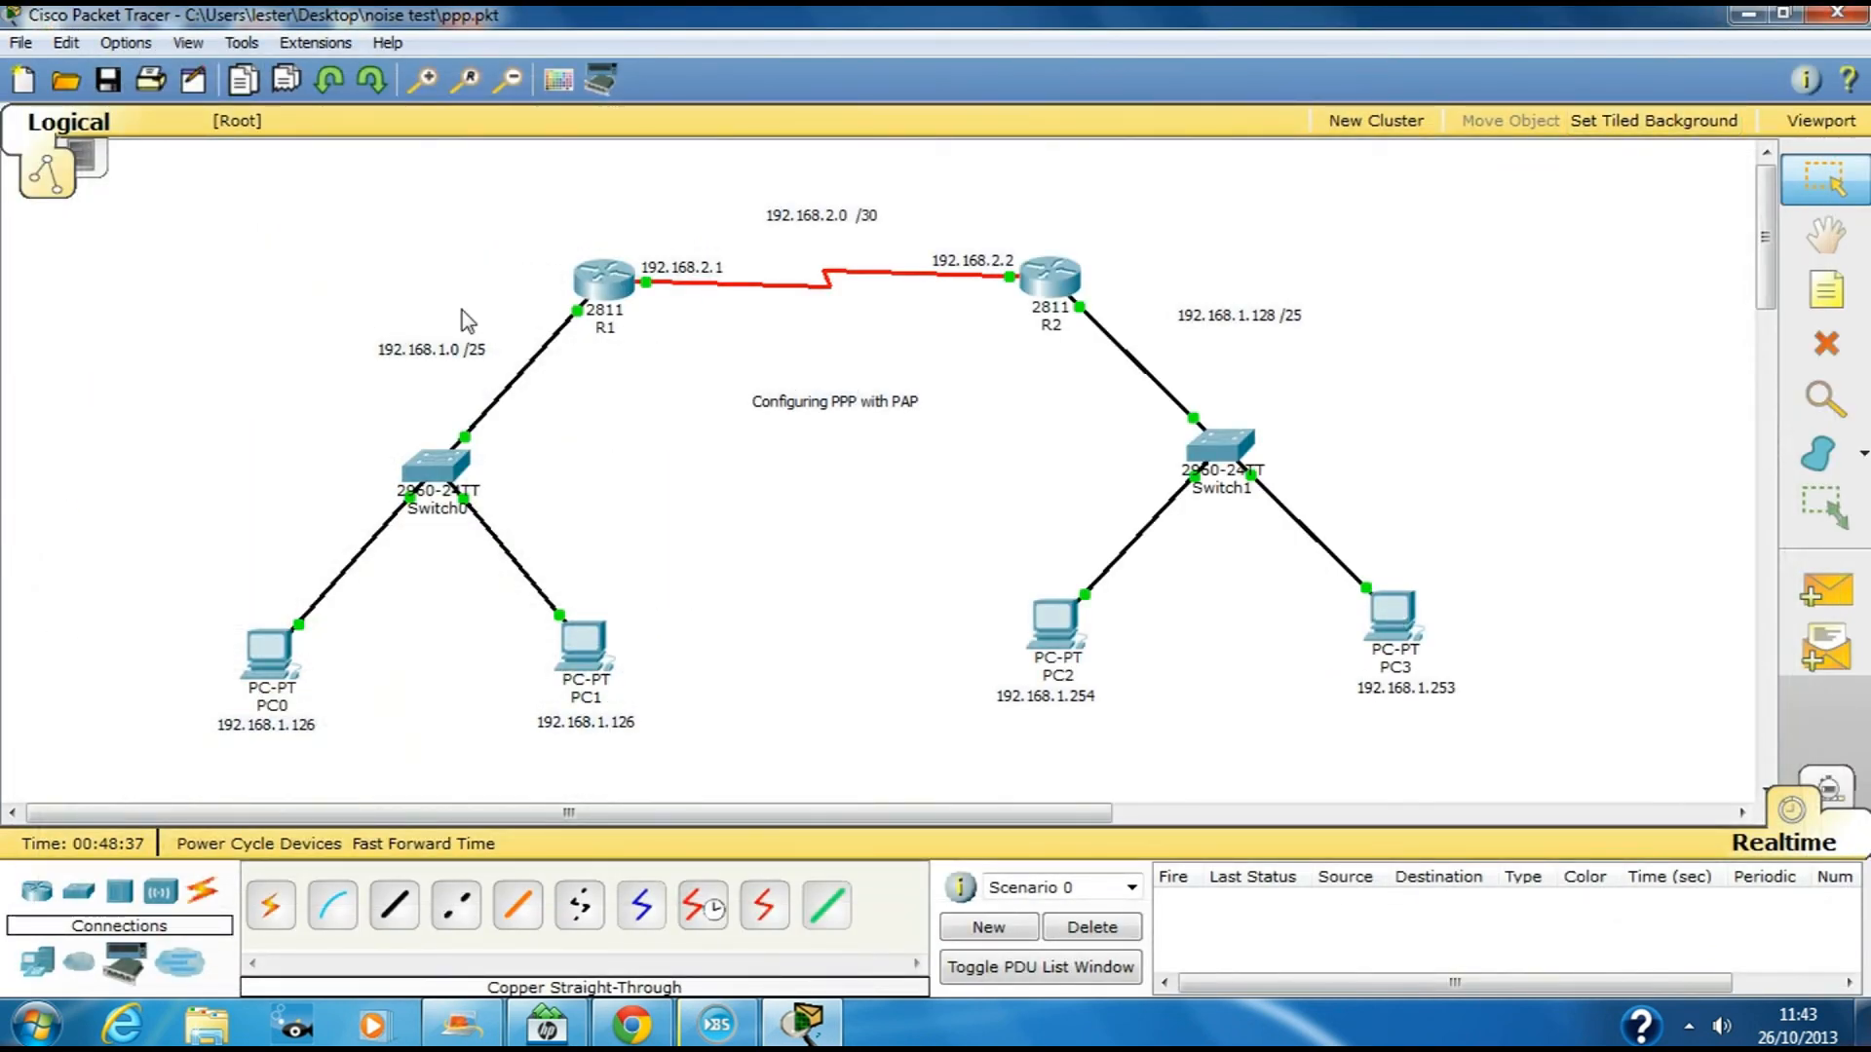
From PC3's command prompt, ping PC1 at 192.168.1.125 across the PPP link
{"action": "left_click", "coordinate": [1392, 612]}
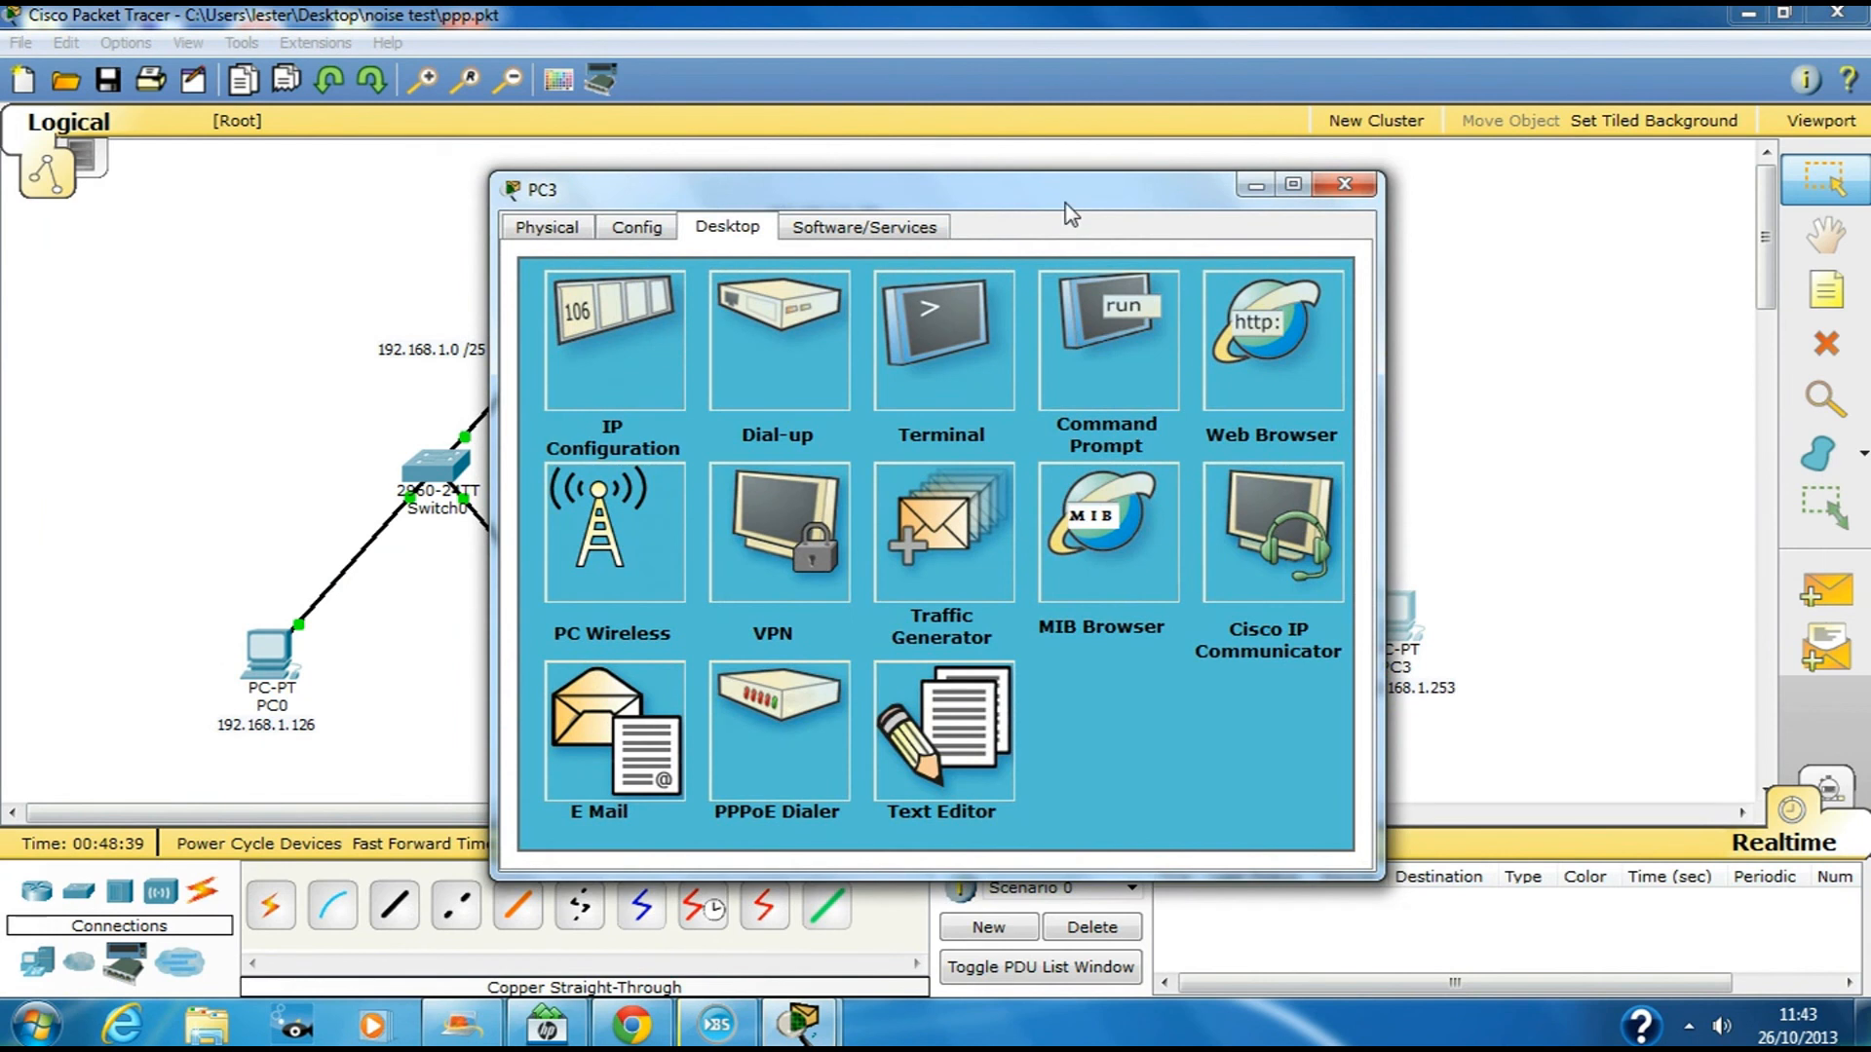
{"action": "left_click_drag", "start_coordinate": [1066, 198], "coordinate": [1263, 195]}
{"action": "left_click", "coordinate": [1293, 326]}
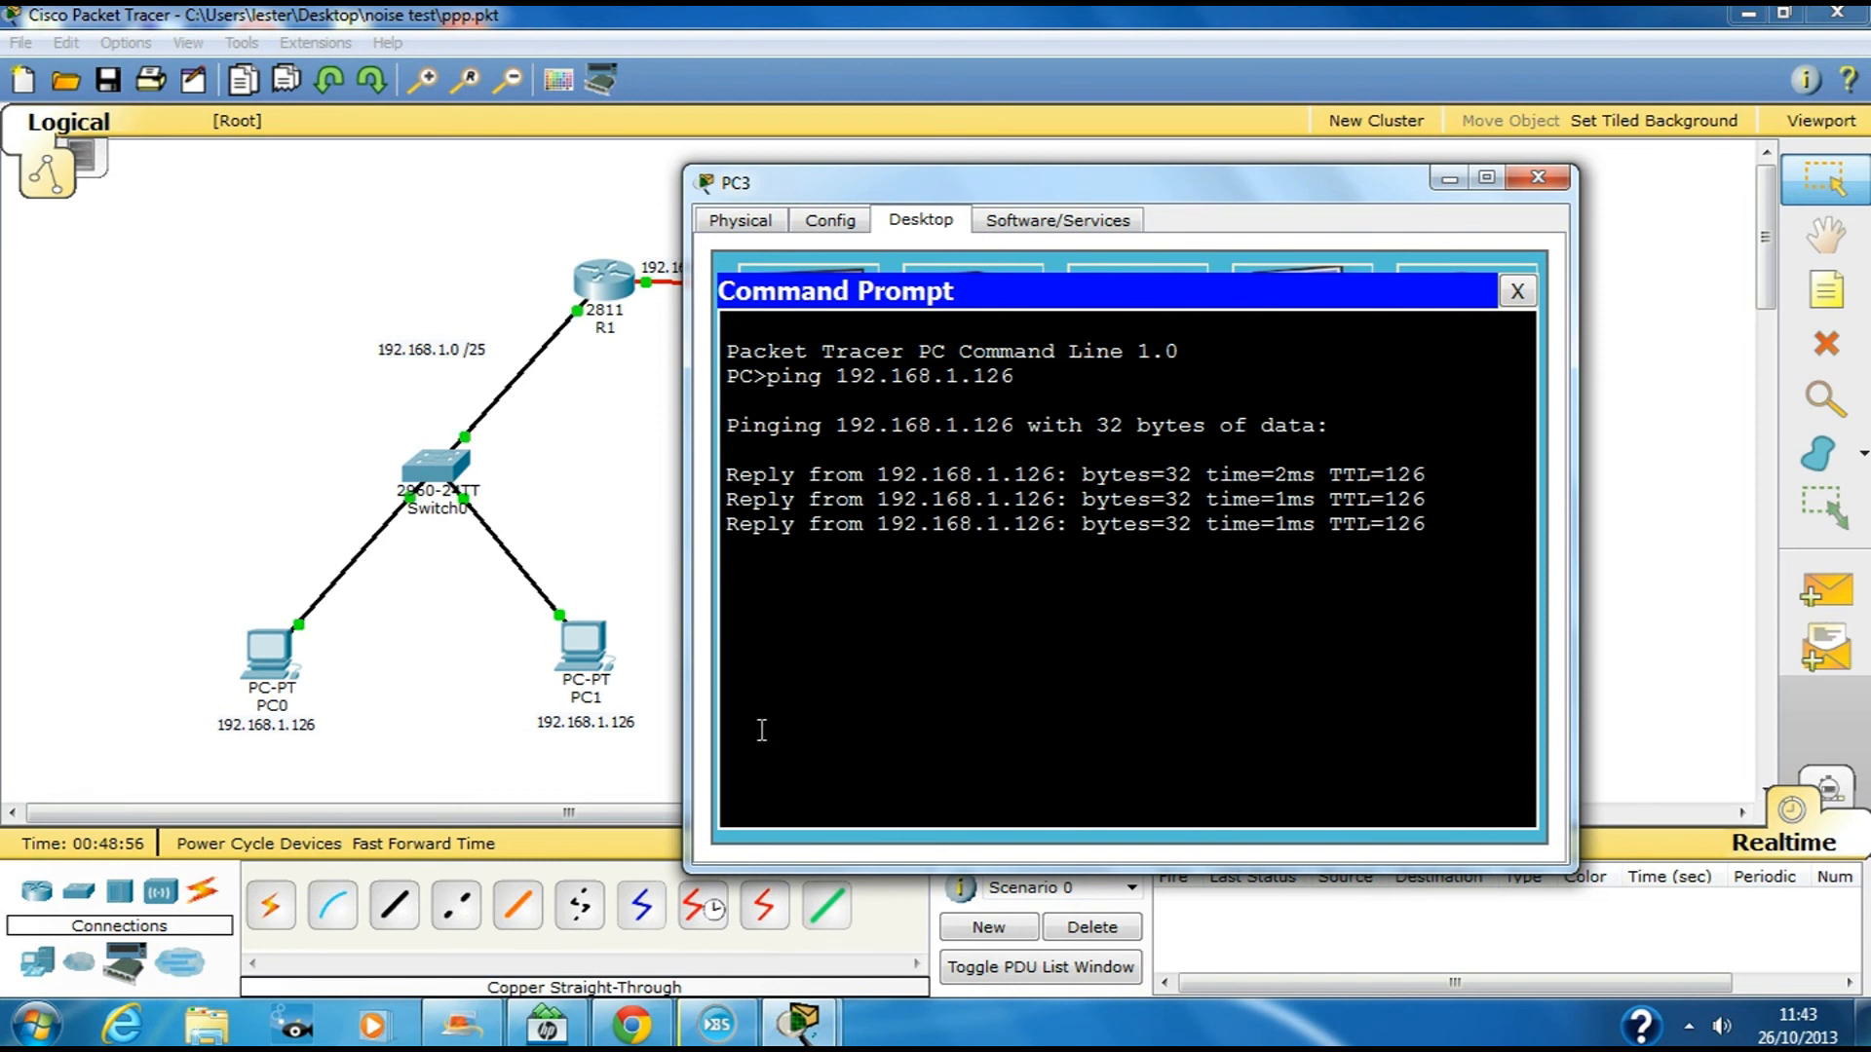
{"action": "key", "text": "Up"}
{"action": "key", "text": "BackSpace"}
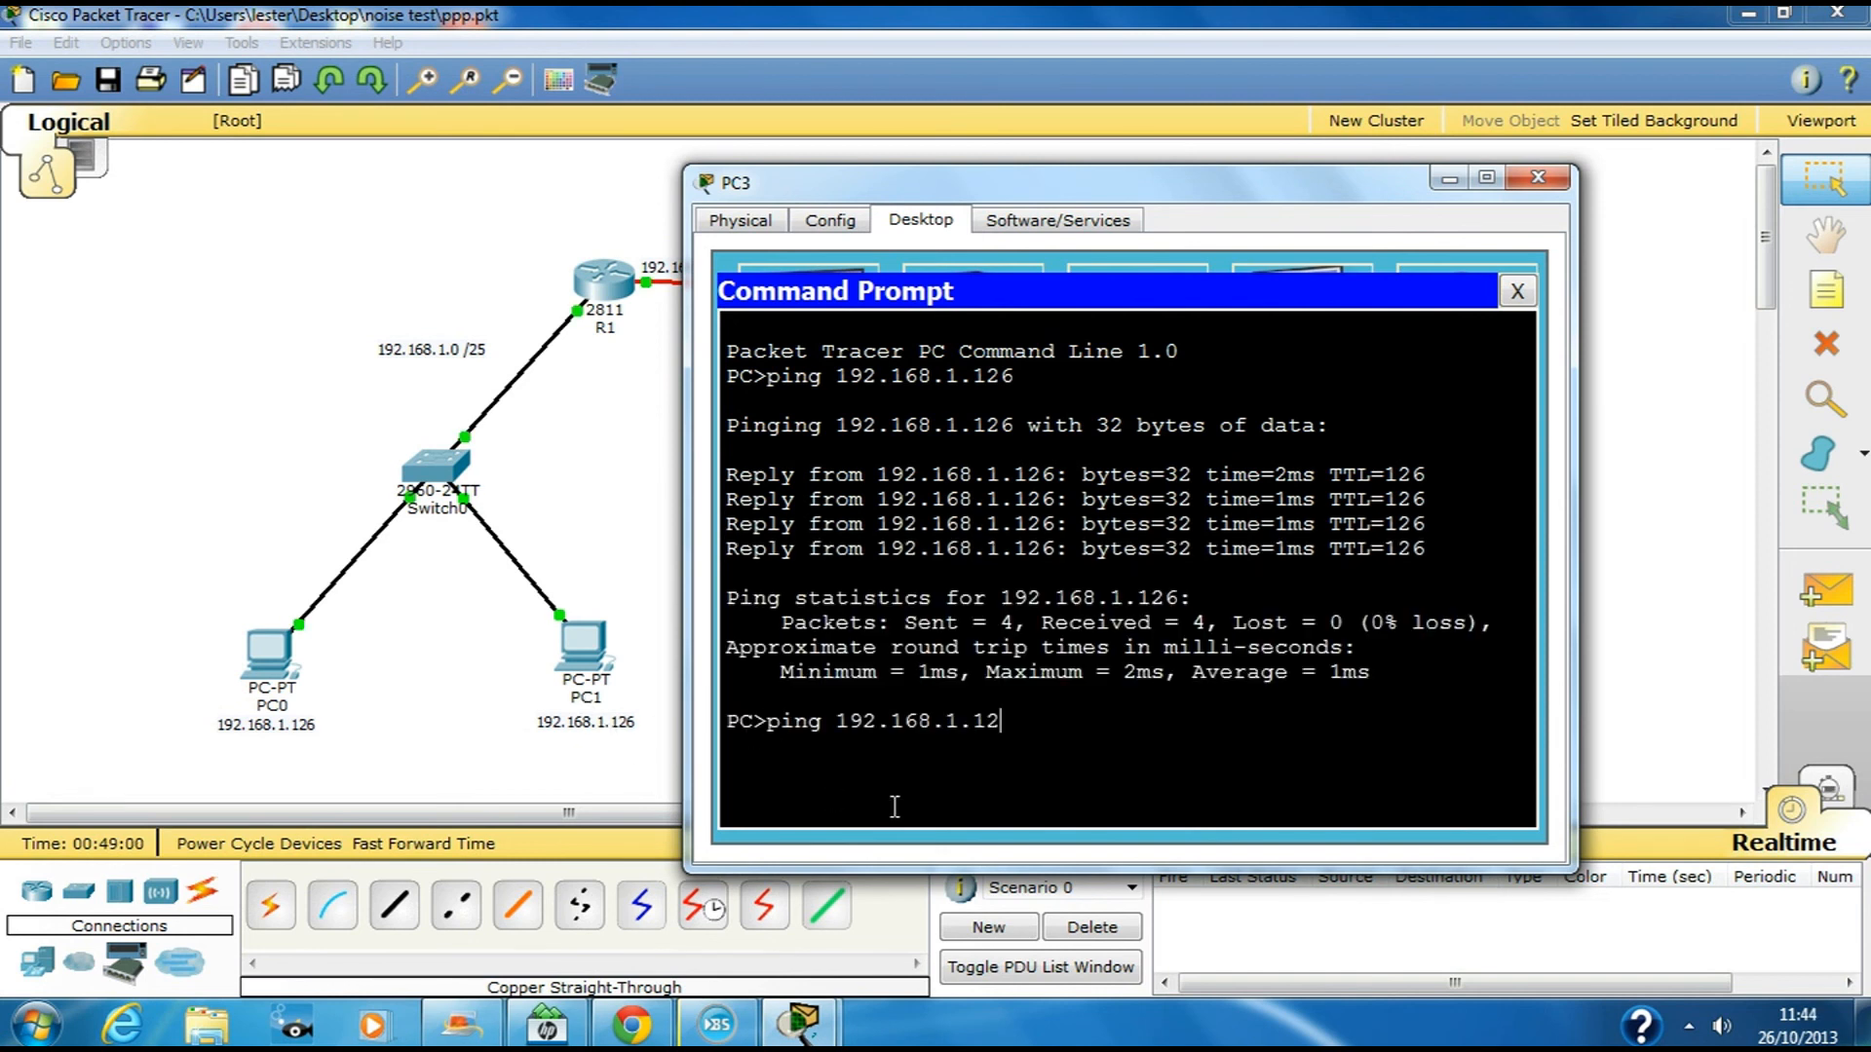
{"action": "type", "text": "5"}
{"action": "key", "text": "Return"}
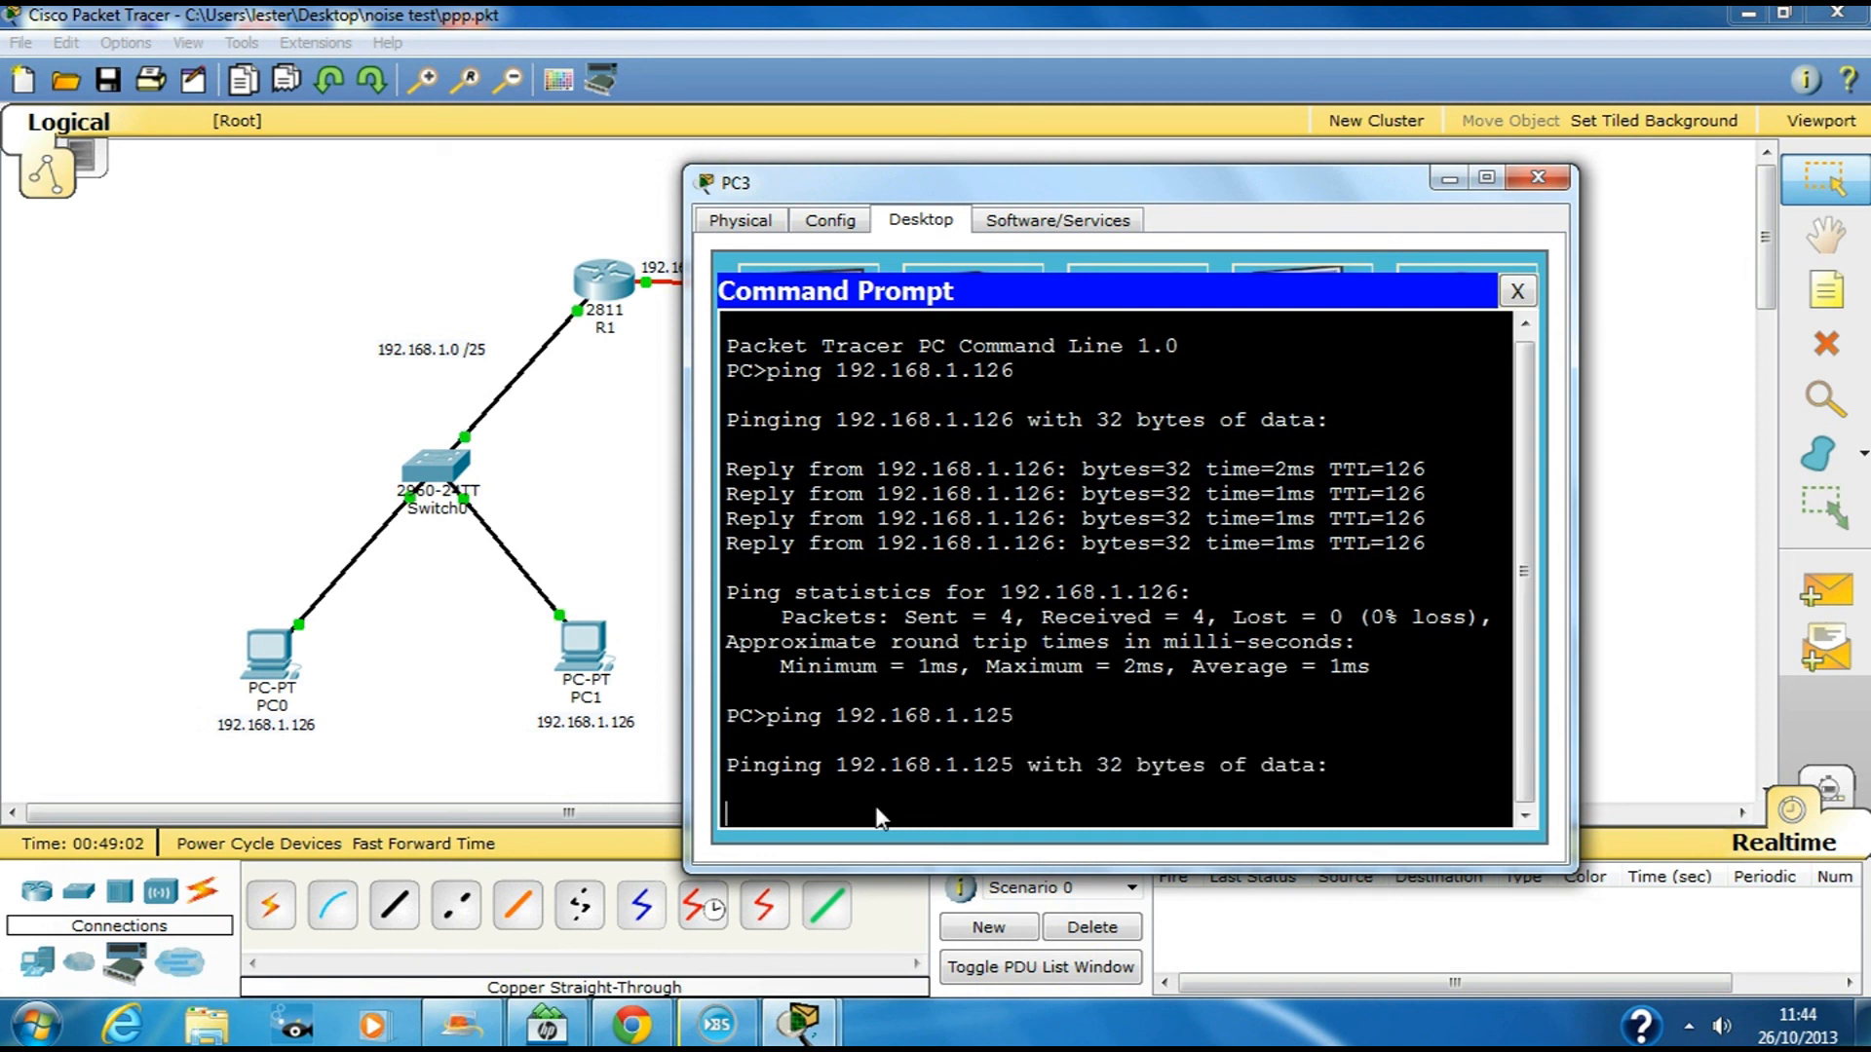
Correct PC1's address note to 192.168.1.125 and close PC3's window
{"action": "left_click", "coordinate": [634, 727]}
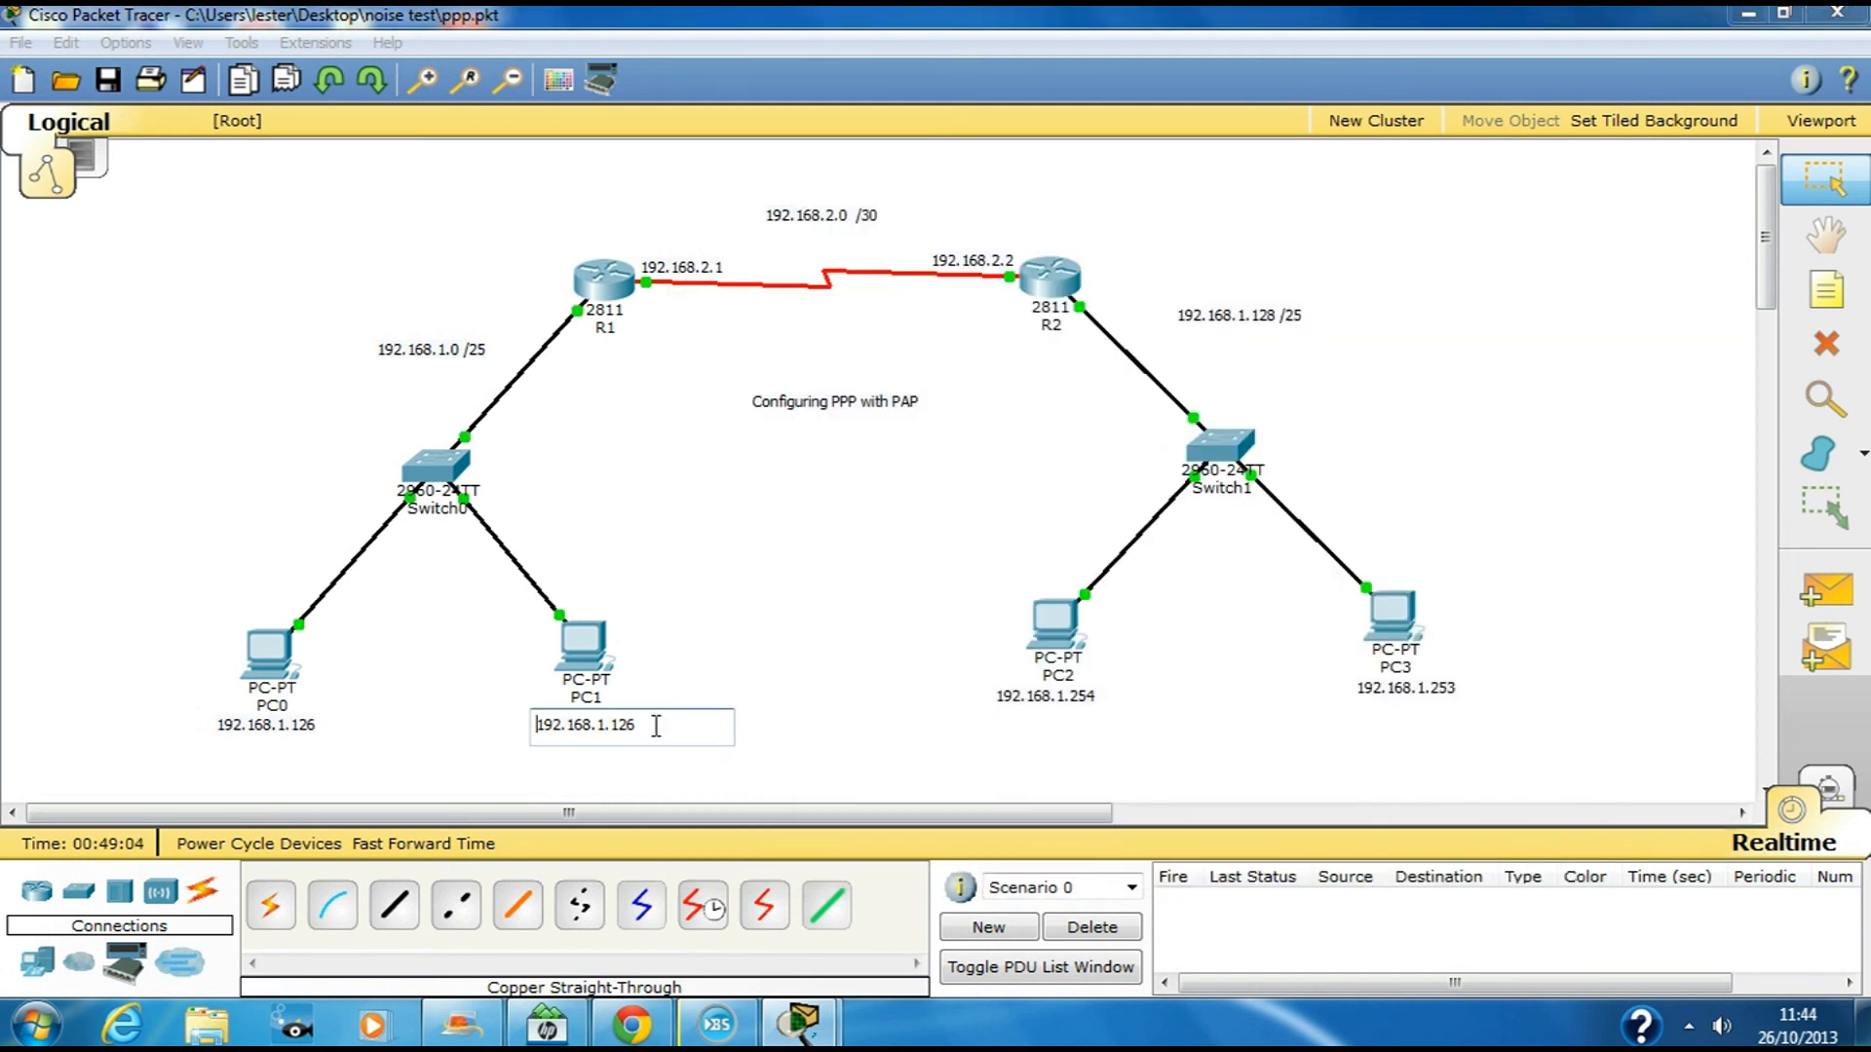
{"action": "left_click", "coordinate": [596, 660]}
{"action": "mouse_move", "coordinate": [598, 655]}
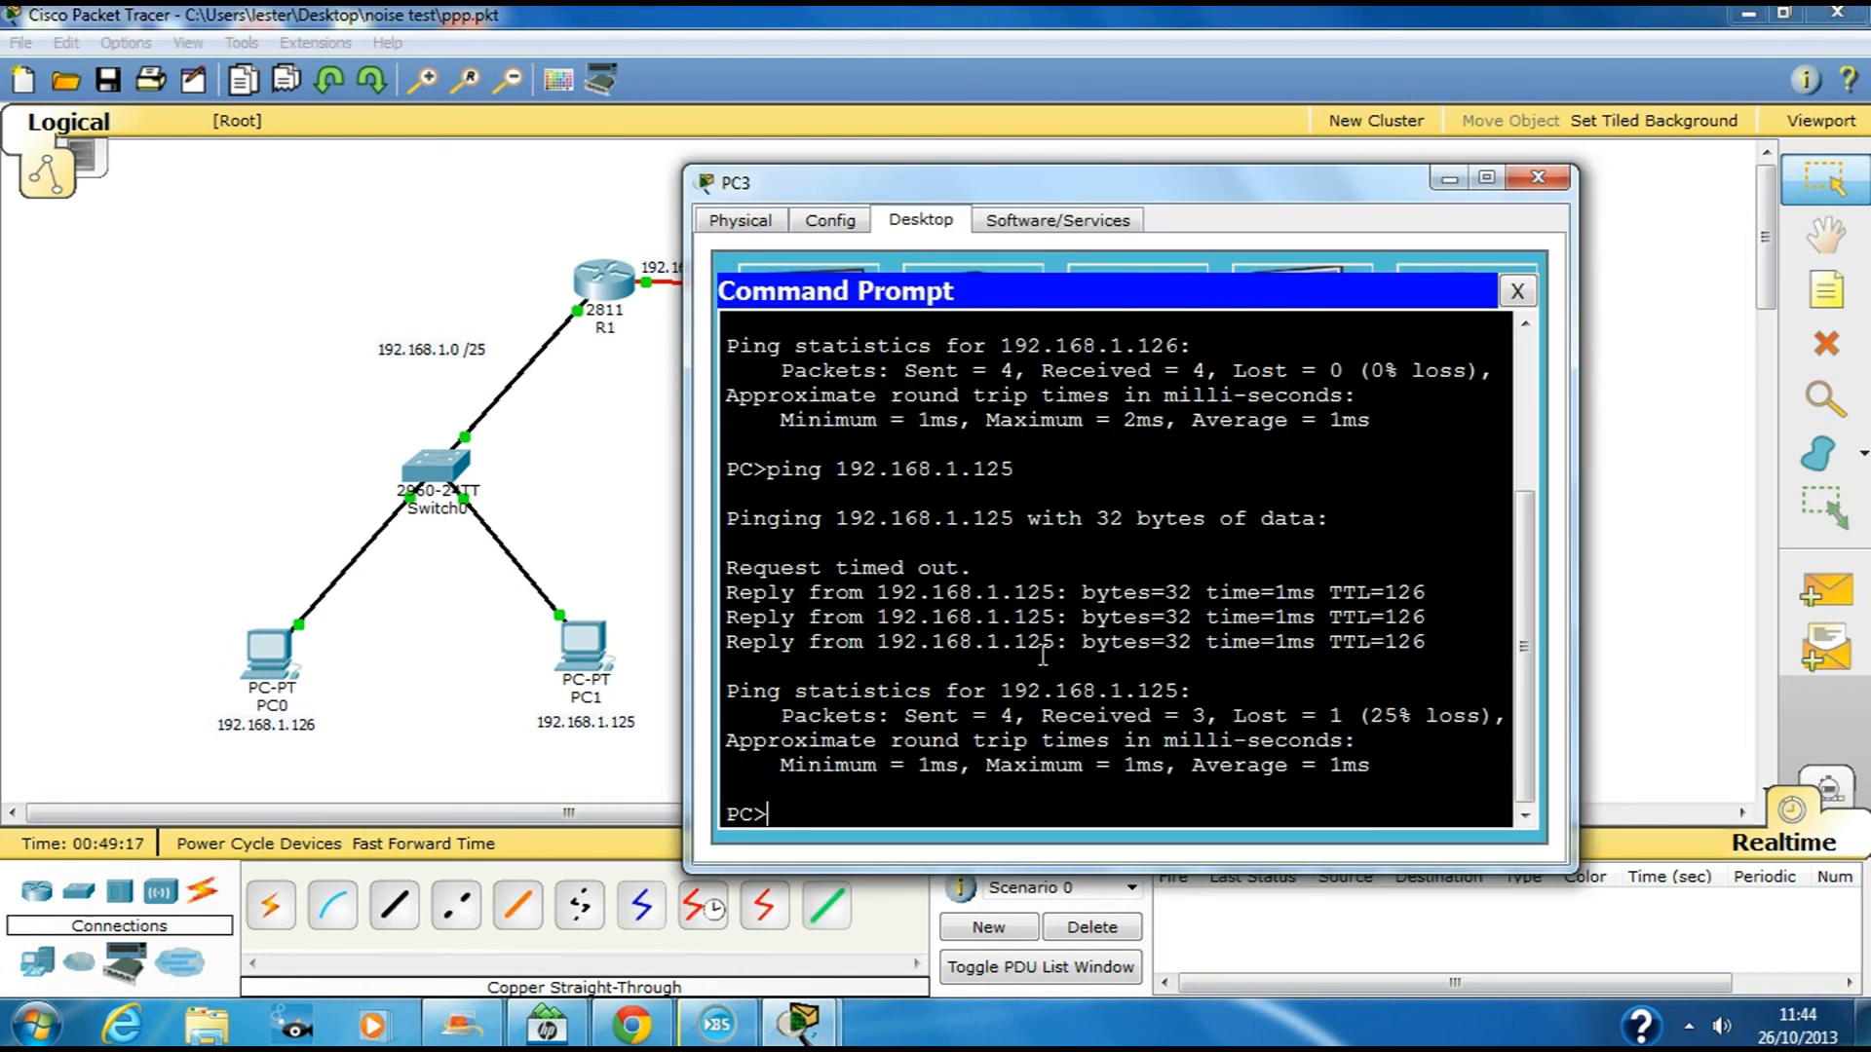
{"action": "left_click", "coordinate": [1536, 178]}
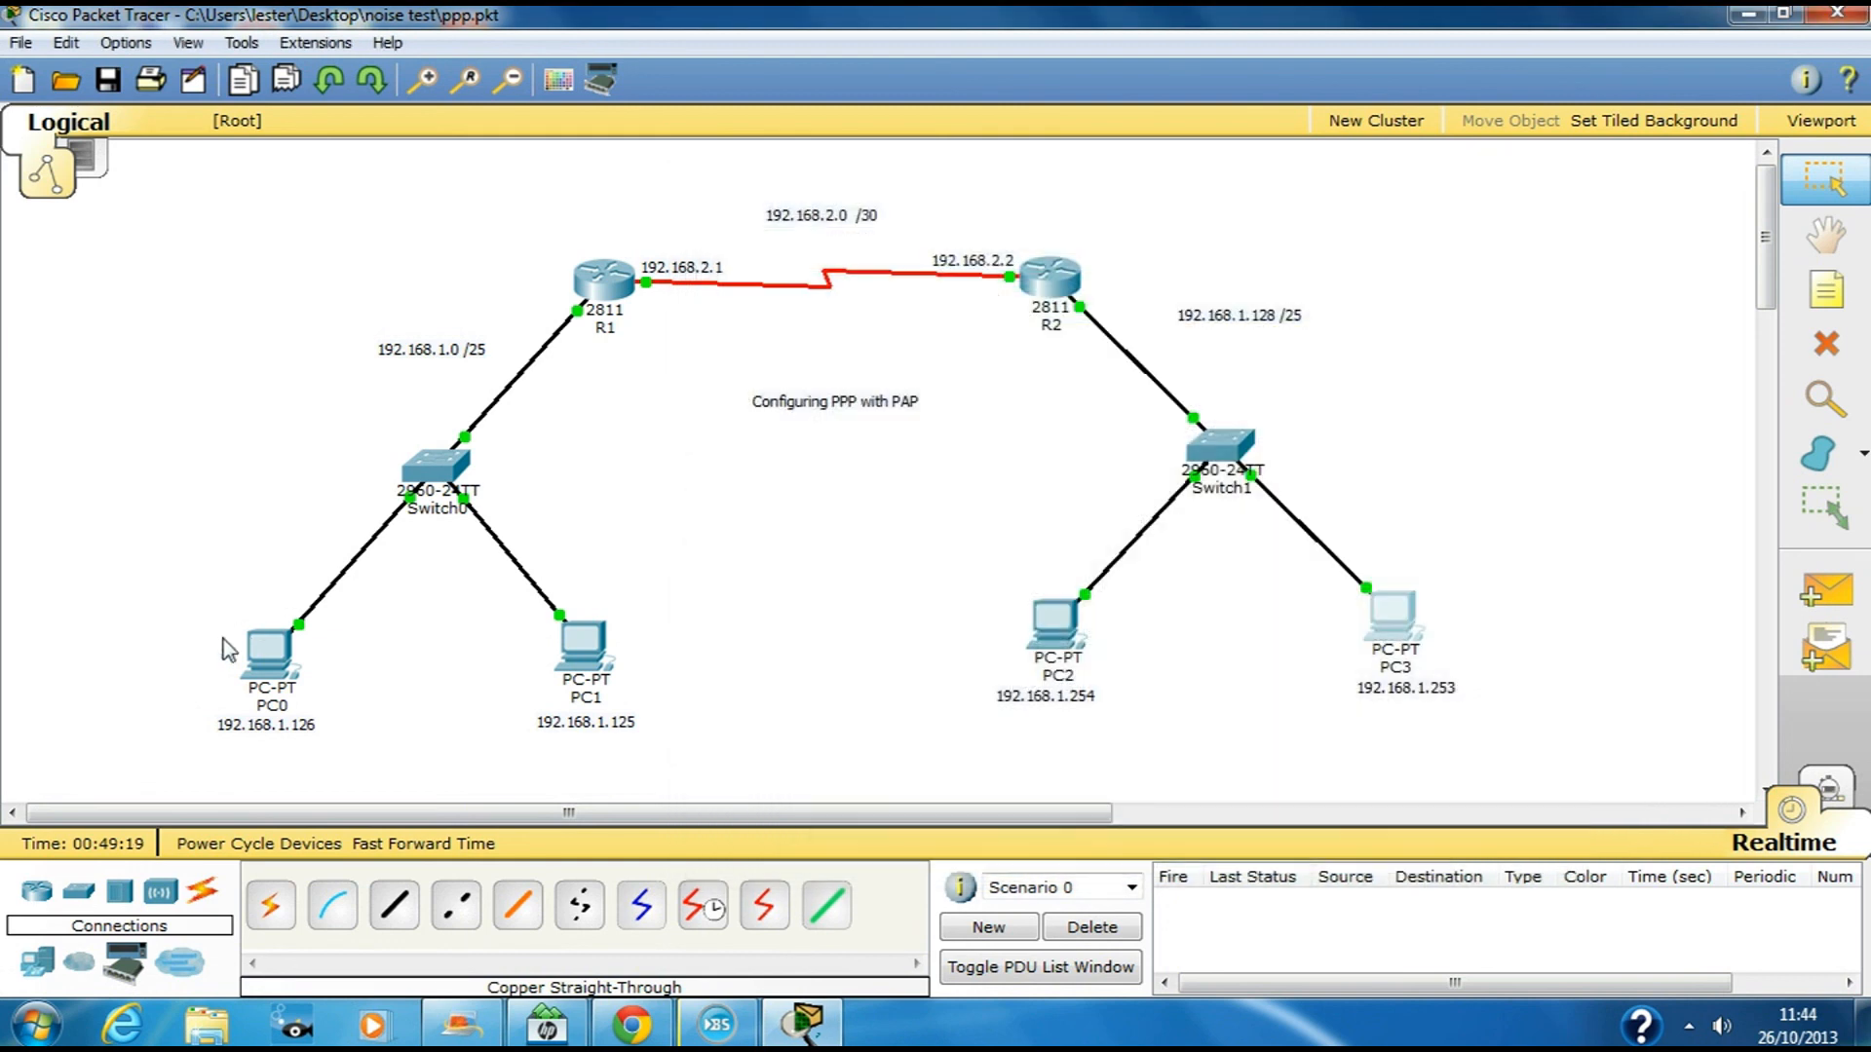
Ping PC2 at 192.168.1.254 from PC1's command prompt (3 of 4 replies), then close PC1
{"action": "left_click", "coordinate": [583, 648]}
{"action": "left_click", "coordinate": [1108, 341]}
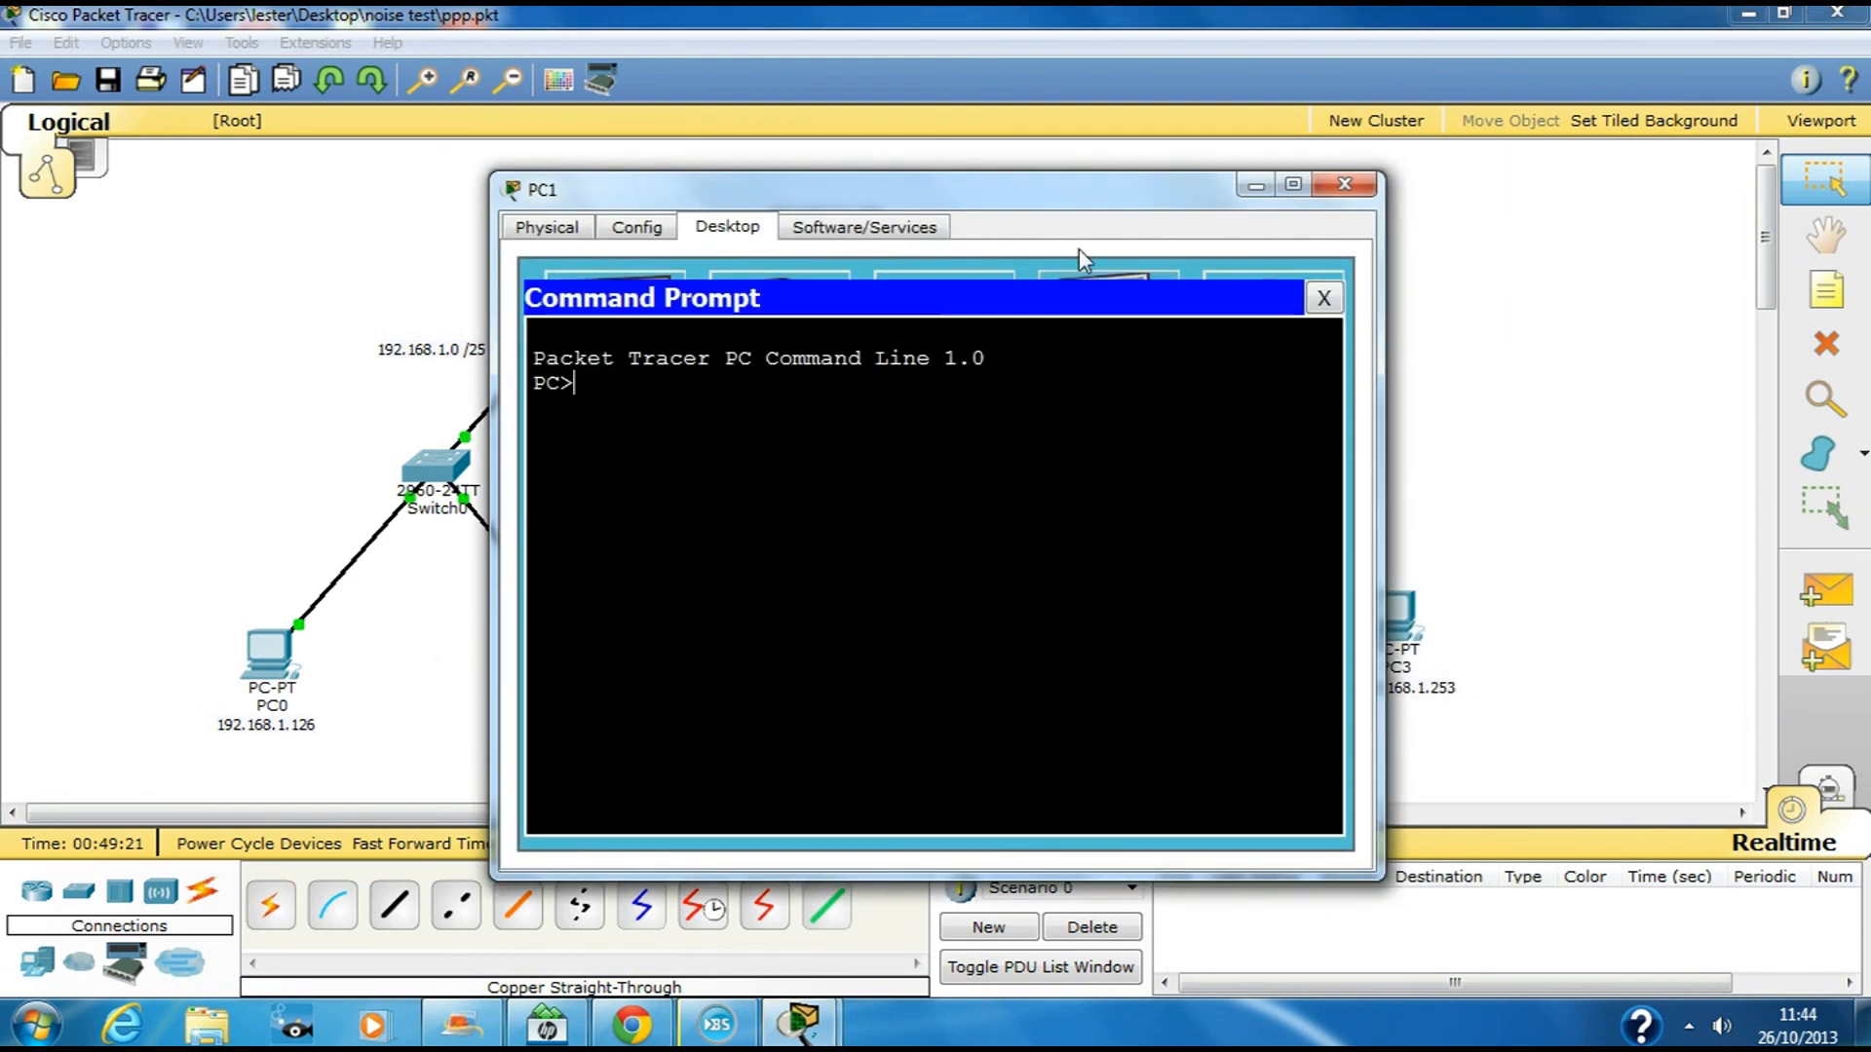
{"action": "left_click_drag", "start_coordinate": [984, 205], "coordinate": [517, 226]}
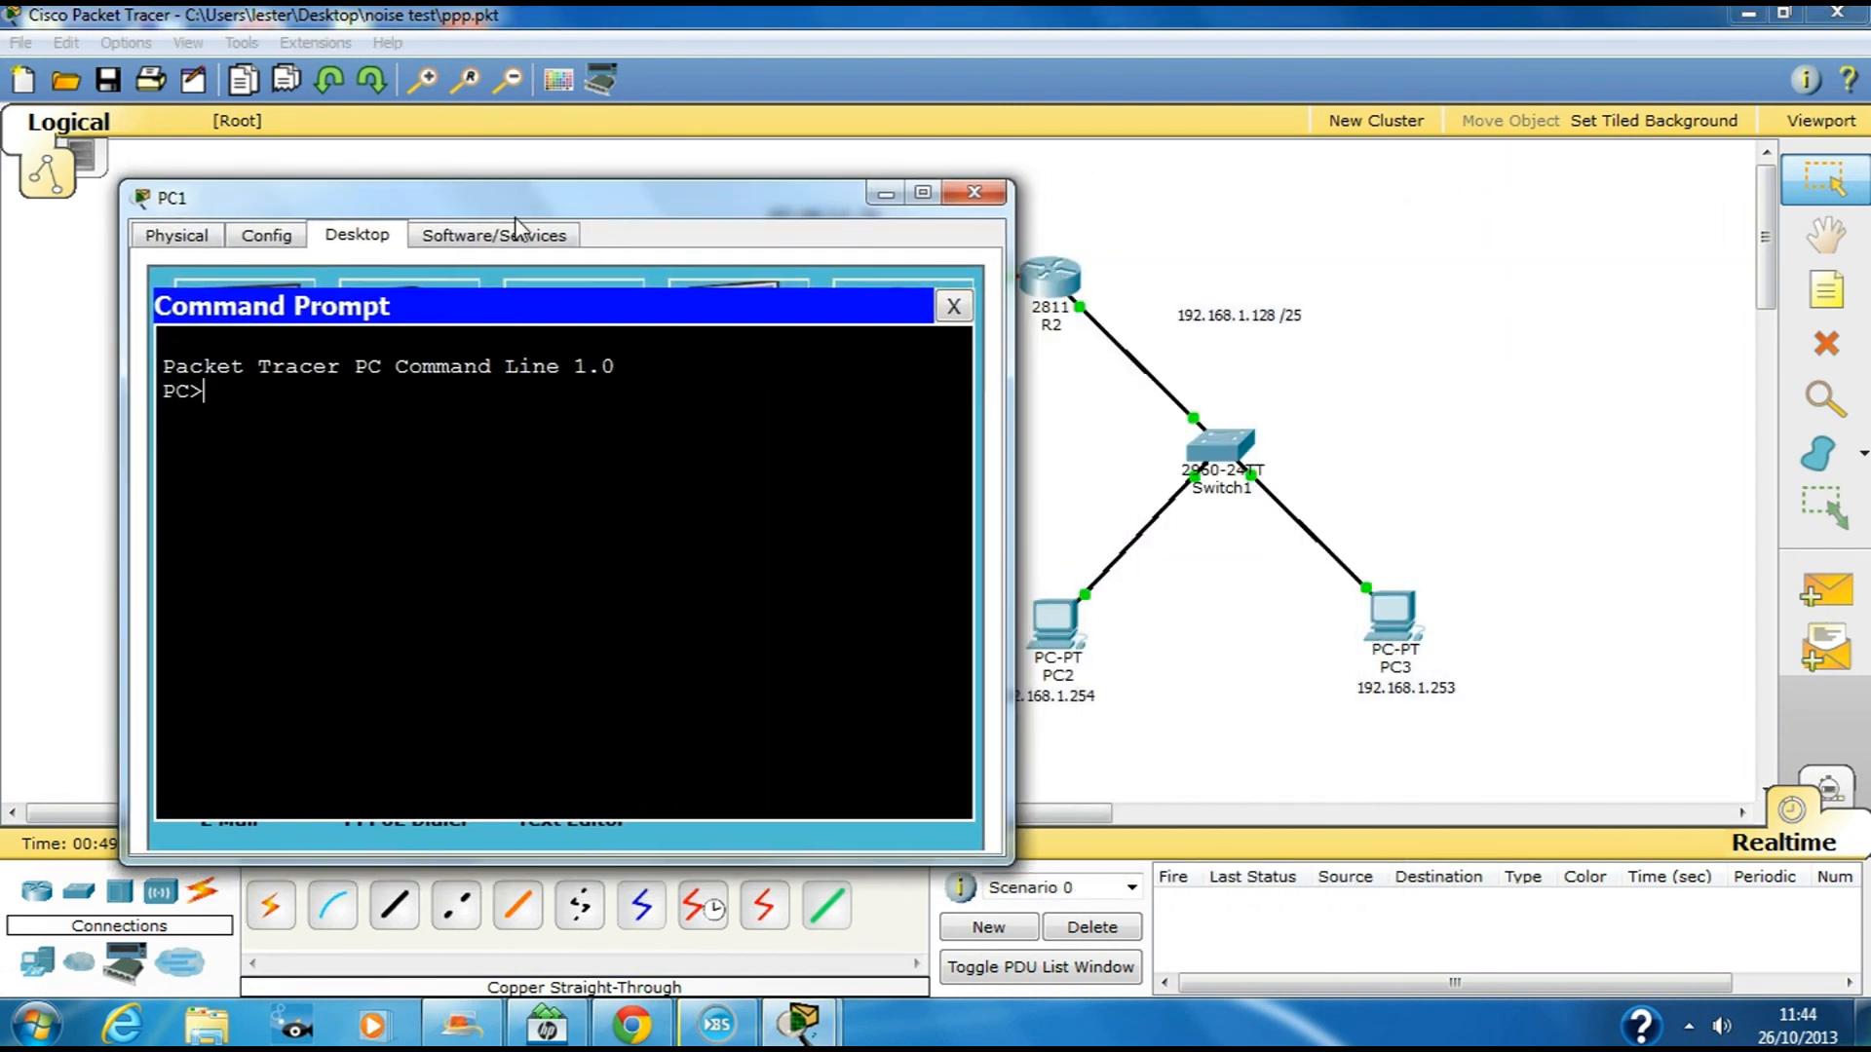
{"action": "type", "text": "ping 192.168.1.254"}
{"action": "key", "text": "Return"}
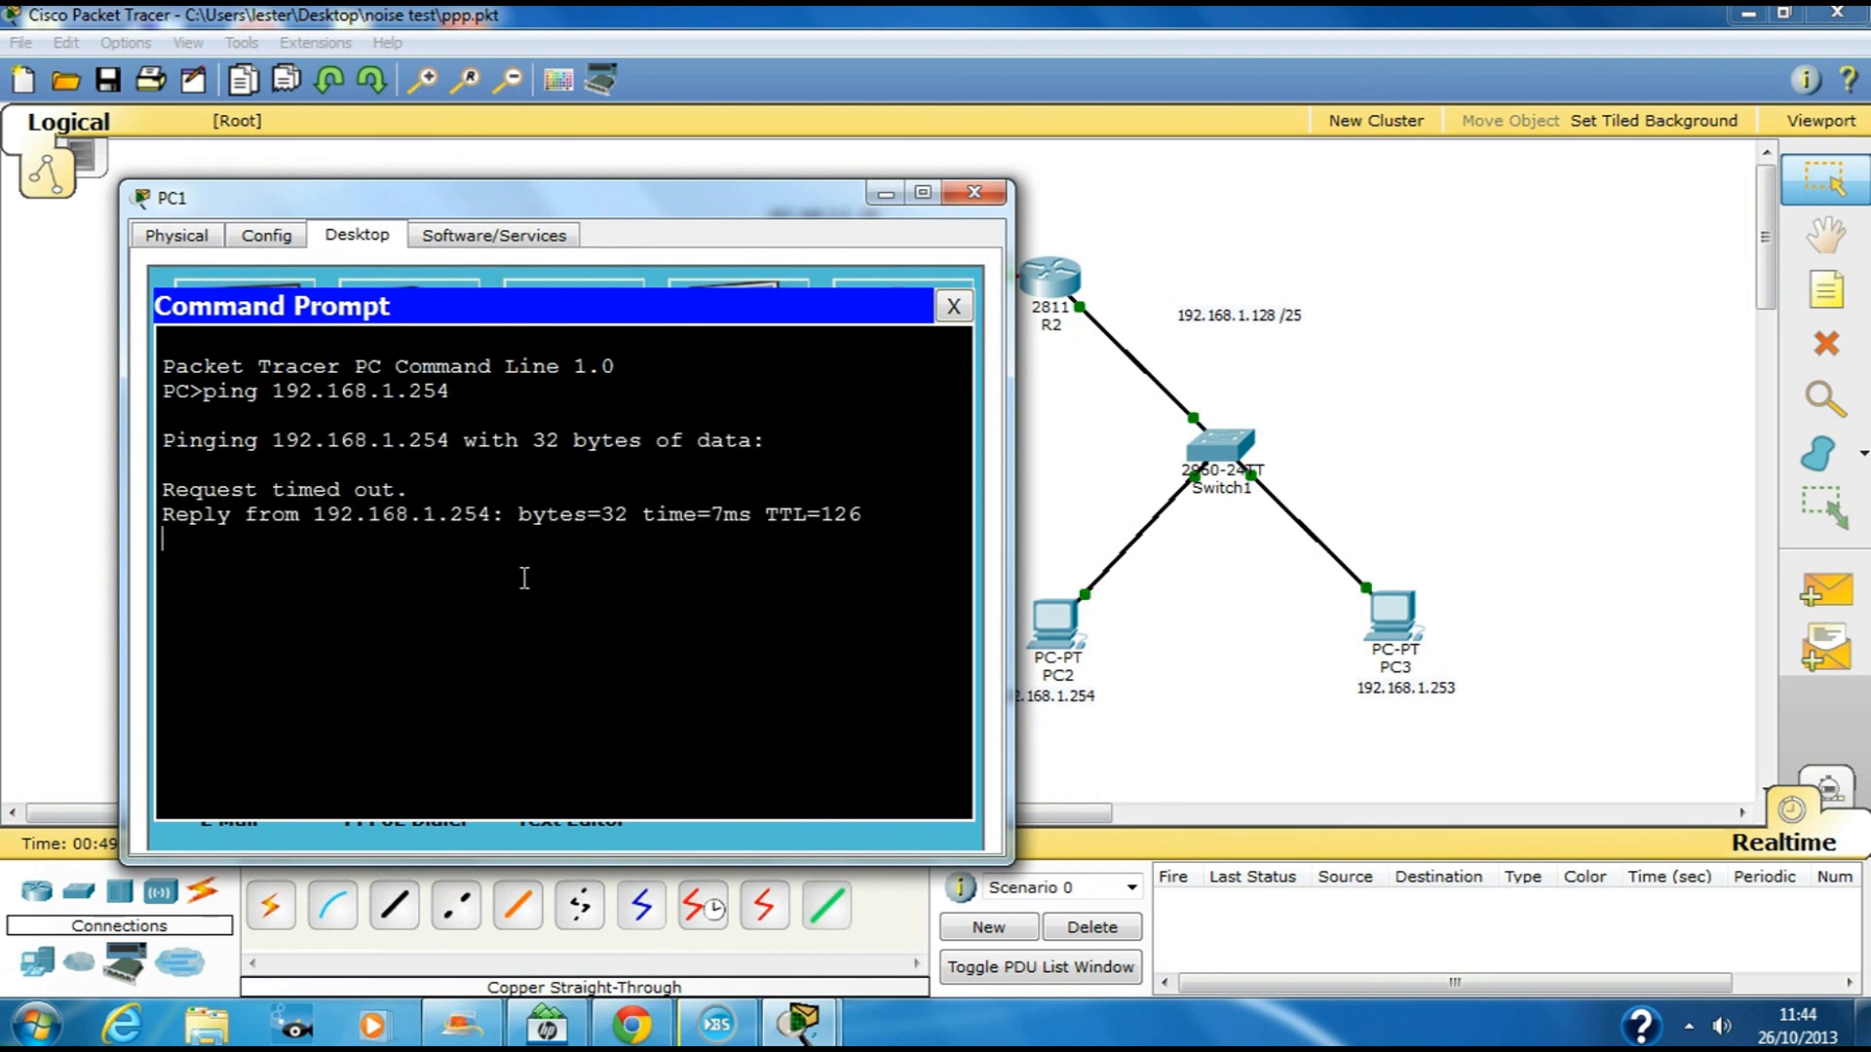
{"action": "left_click", "coordinate": [995, 199]}
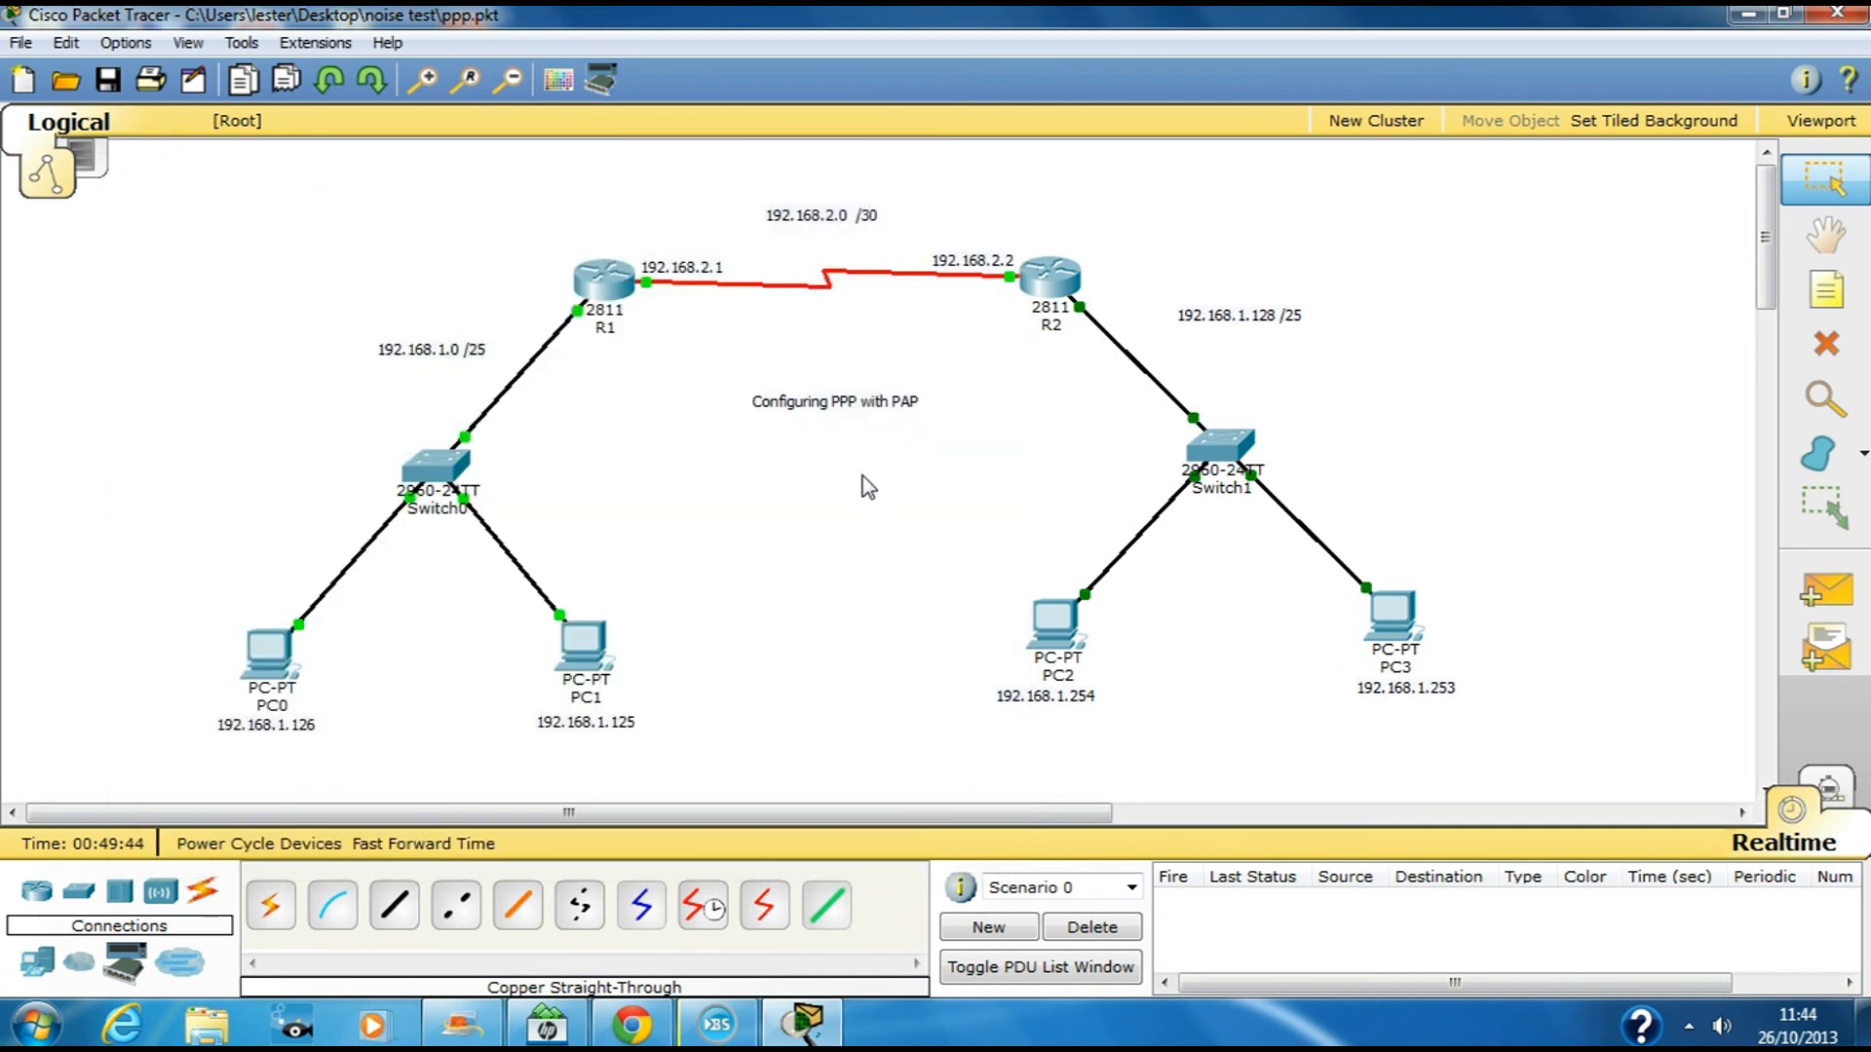